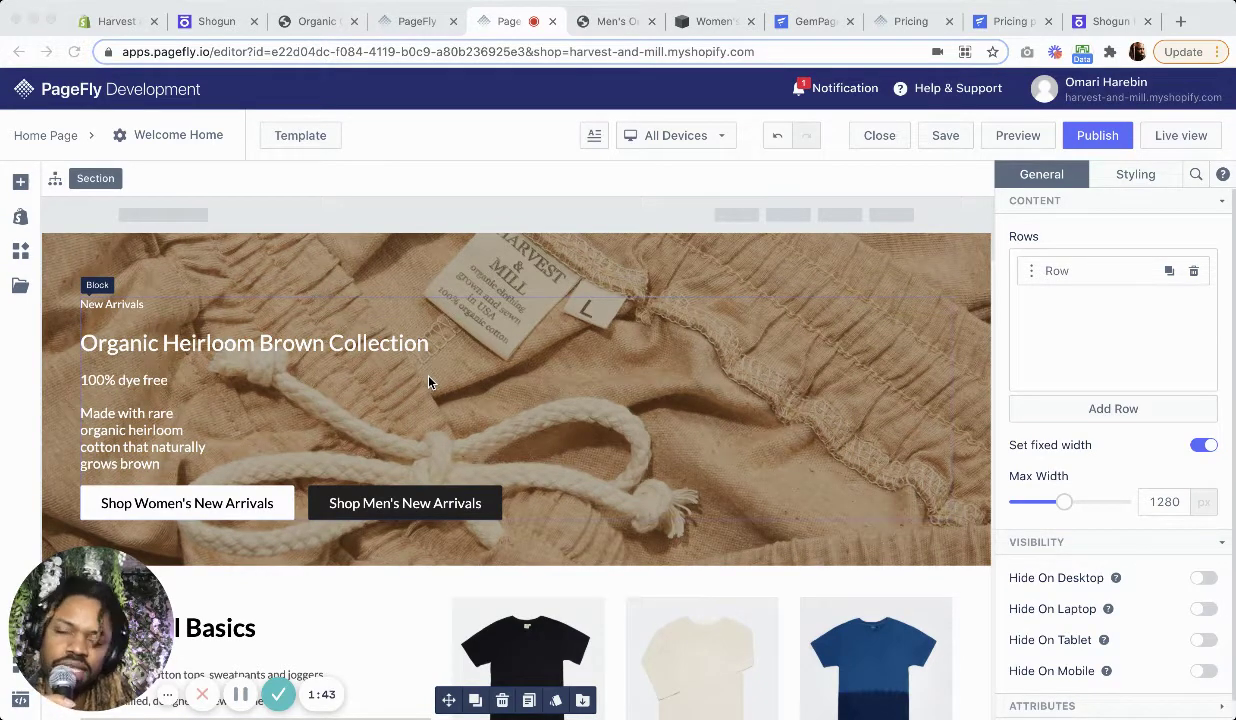
# From the PageFly dashboard, start a new home page titled "tesr" and continue to the template selection
pyautogui.click(403, 25)
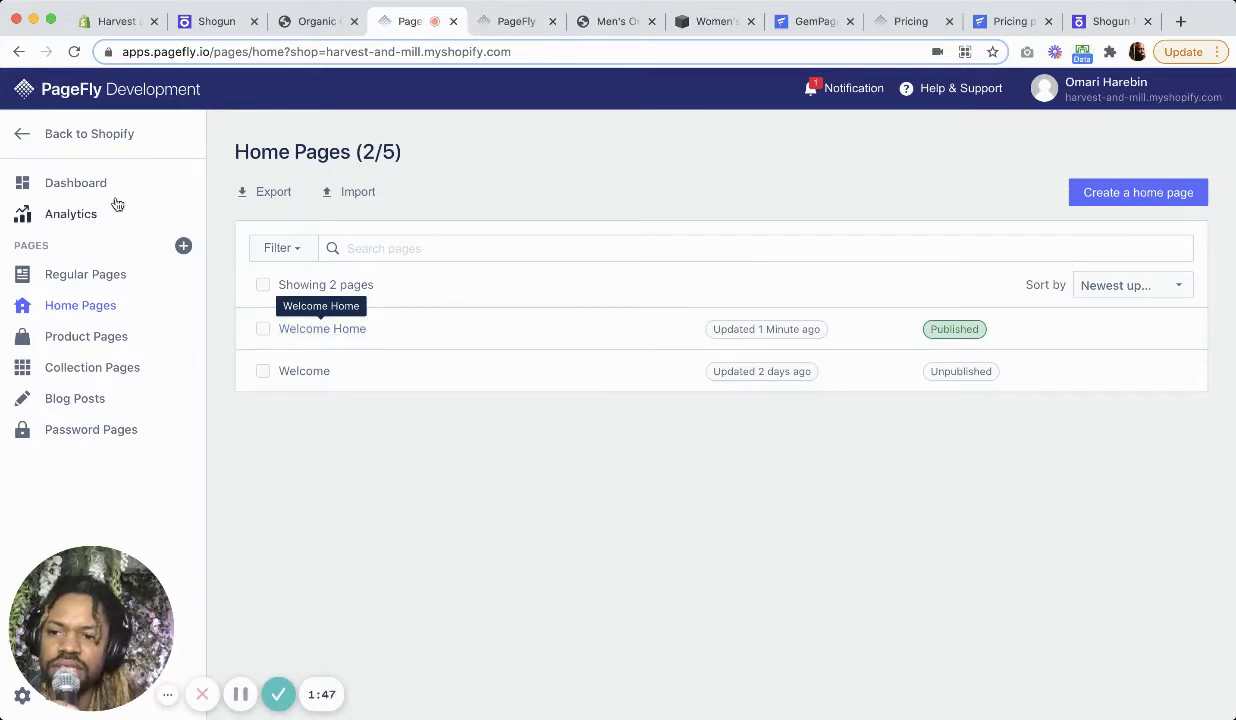
pyautogui.click(86, 183)
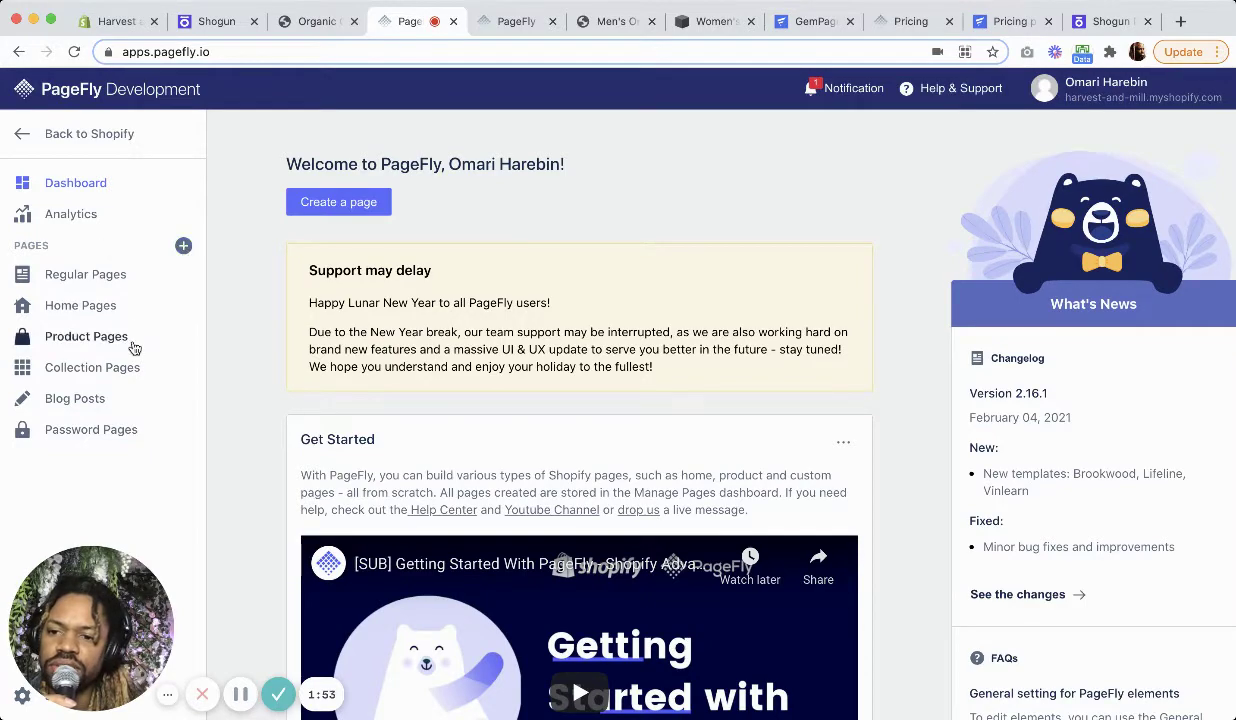
pyautogui.click(183, 245)
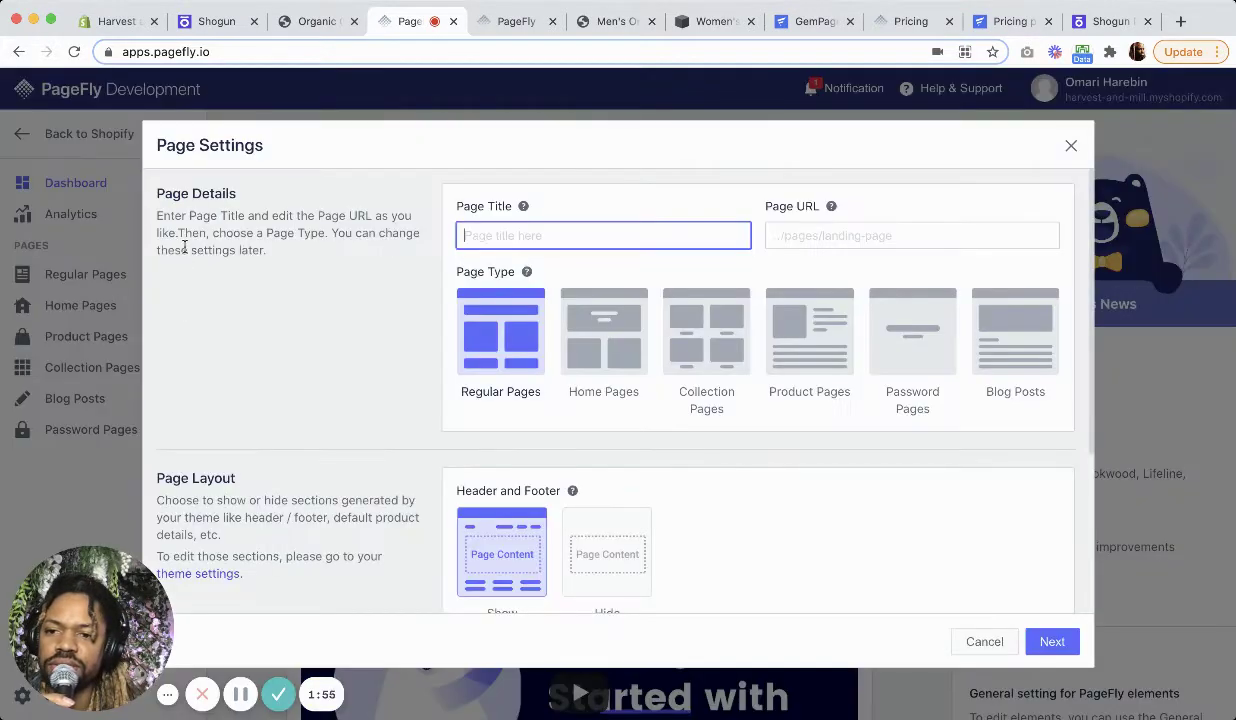
pyautogui.click(576, 313)
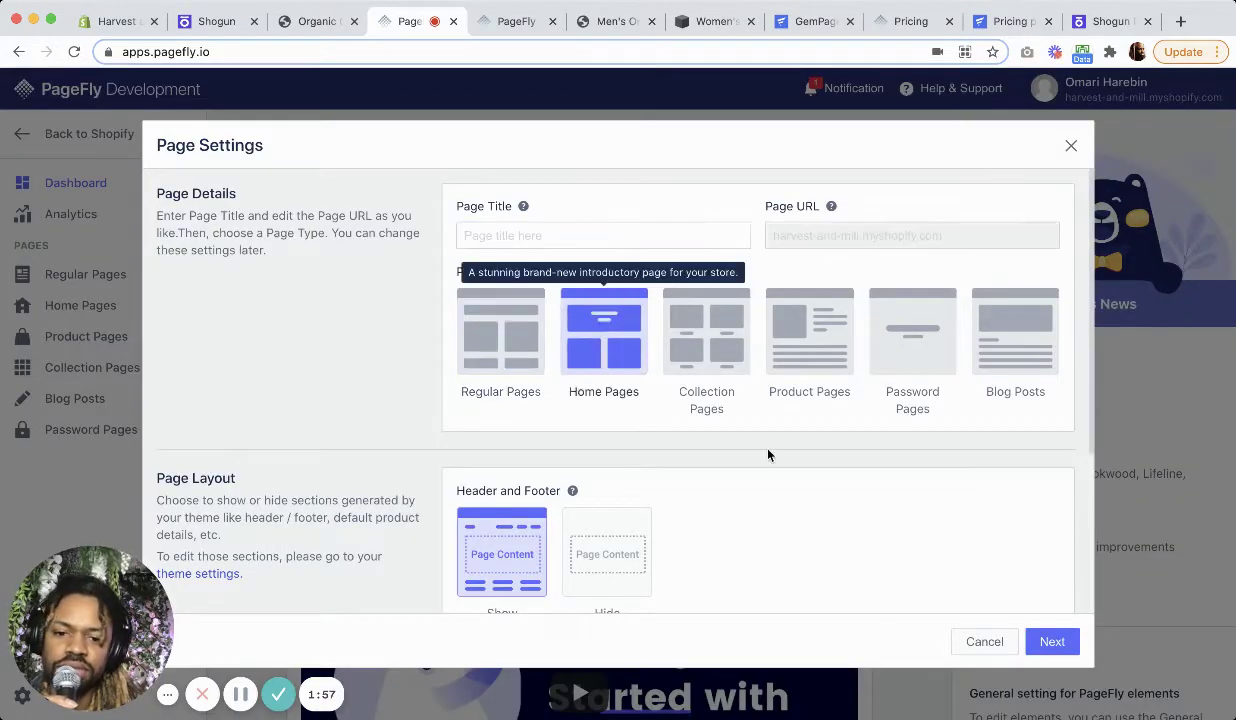
pyautogui.click(1045, 641)
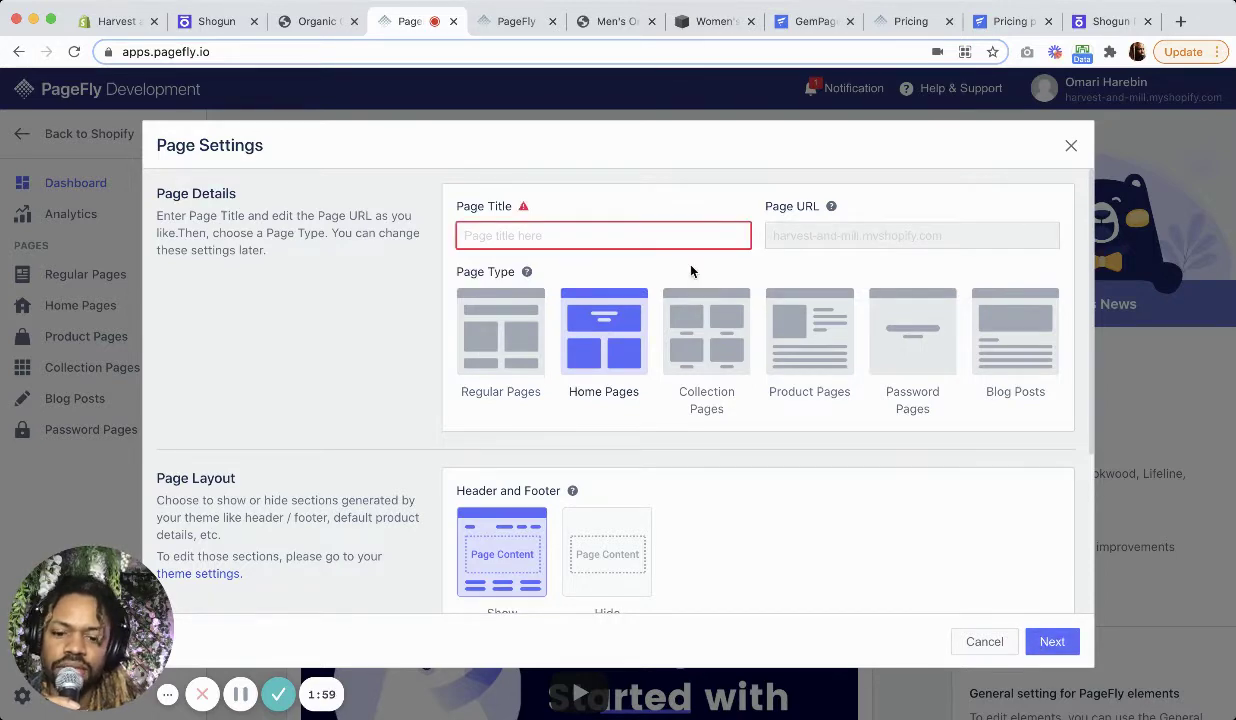
pyautogui.write('tesr')
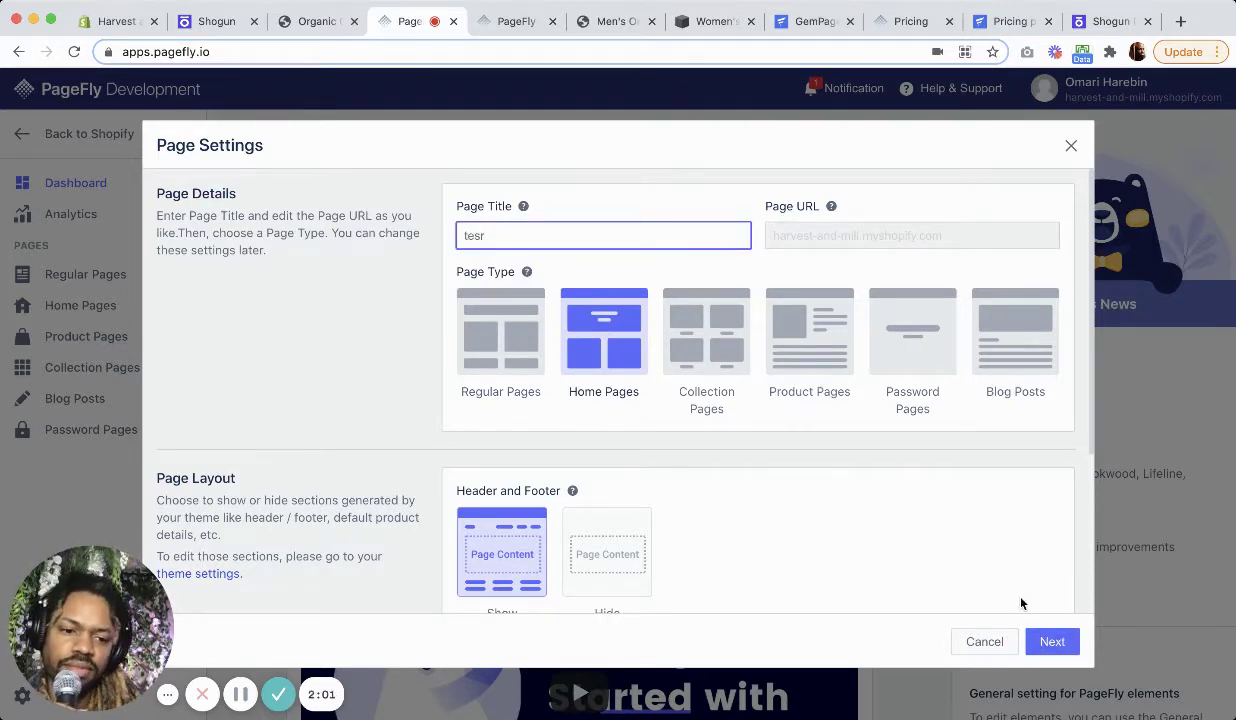
pyautogui.click(1054, 641)
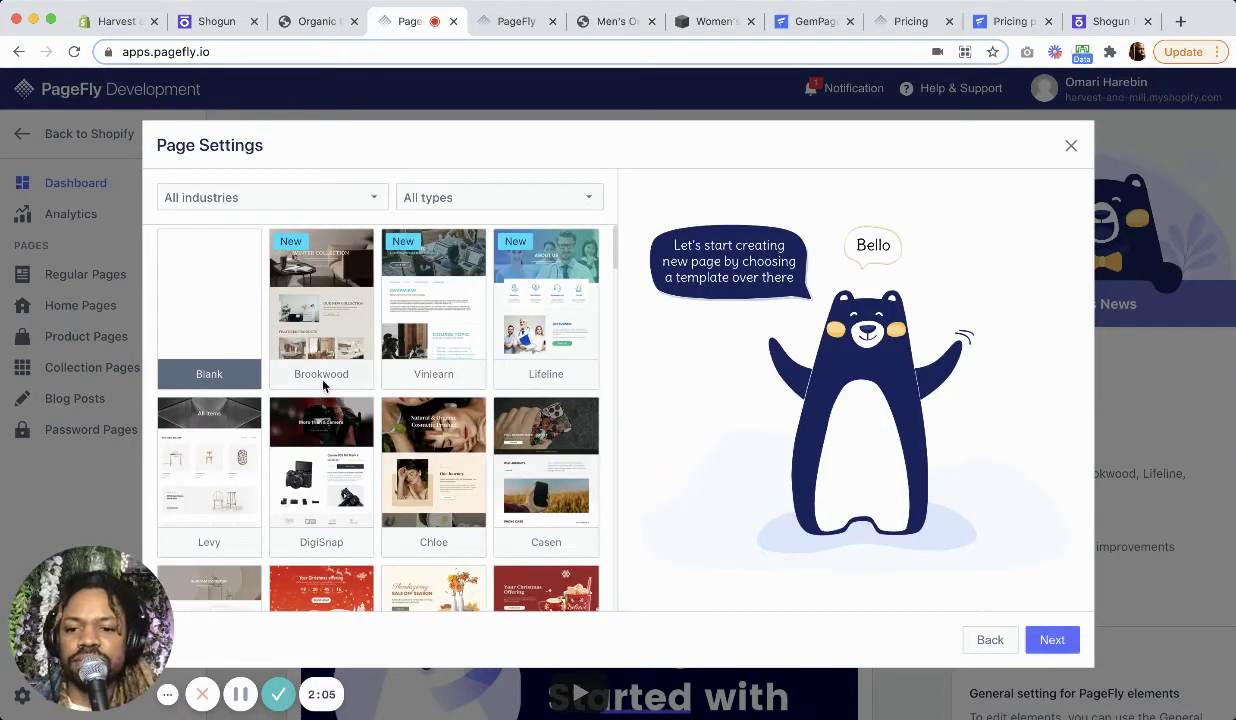
# Browse the page template gallery and preview the Tasta Tea template
pyautogui.scroll(-3, 477, 500)
pyautogui.scroll(-8, 477, 500)
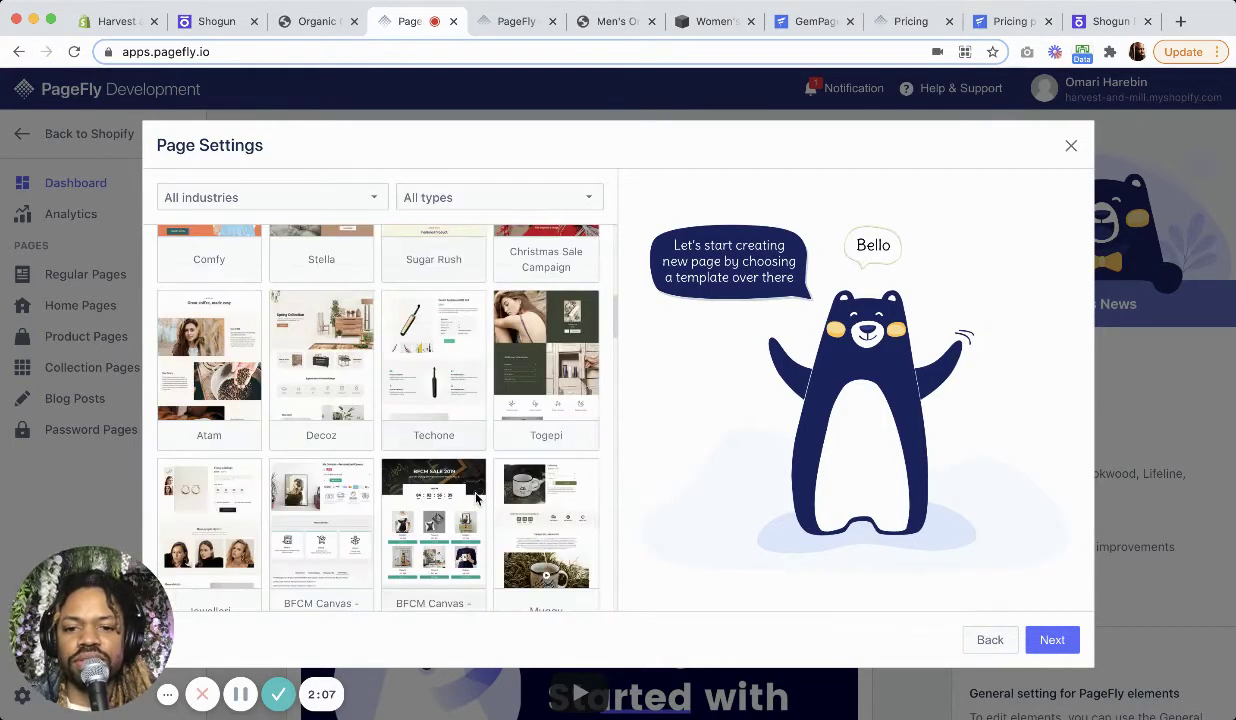
pyautogui.scroll(-5, 477, 500)
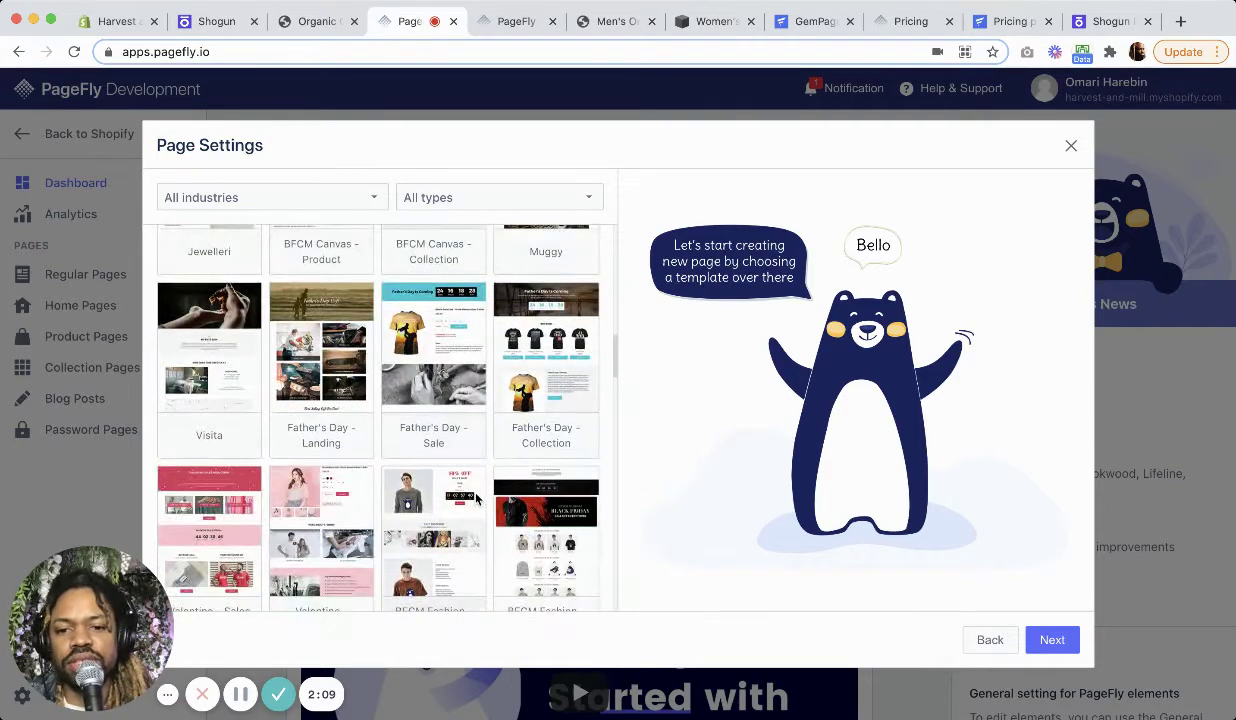
pyautogui.scroll(-5, 477, 500)
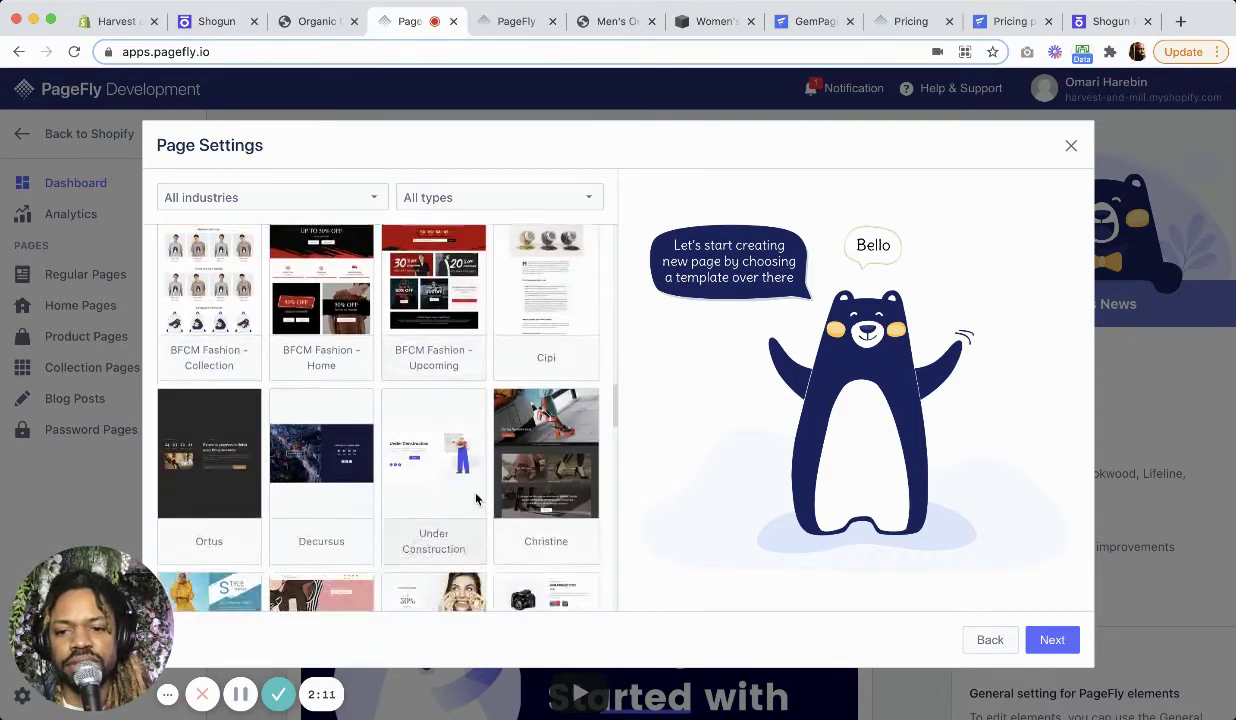
pyautogui.scroll(-2, 476, 498)
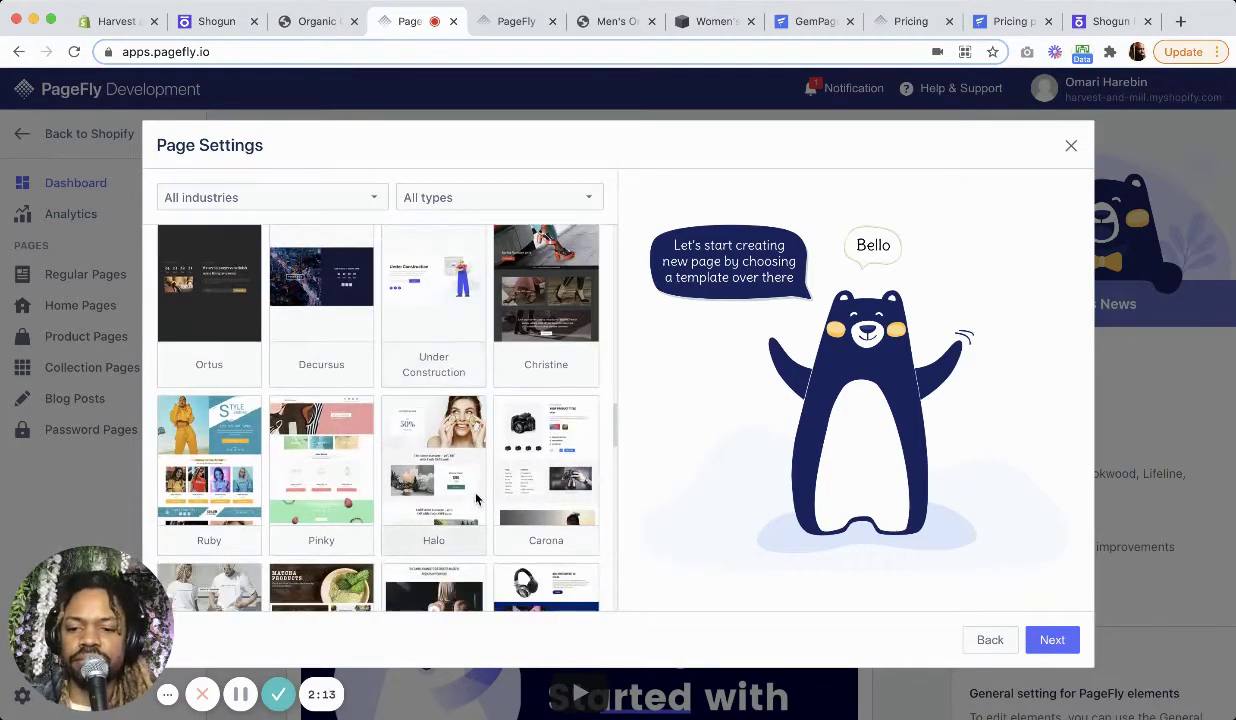
pyautogui.scroll(-1, 476, 498)
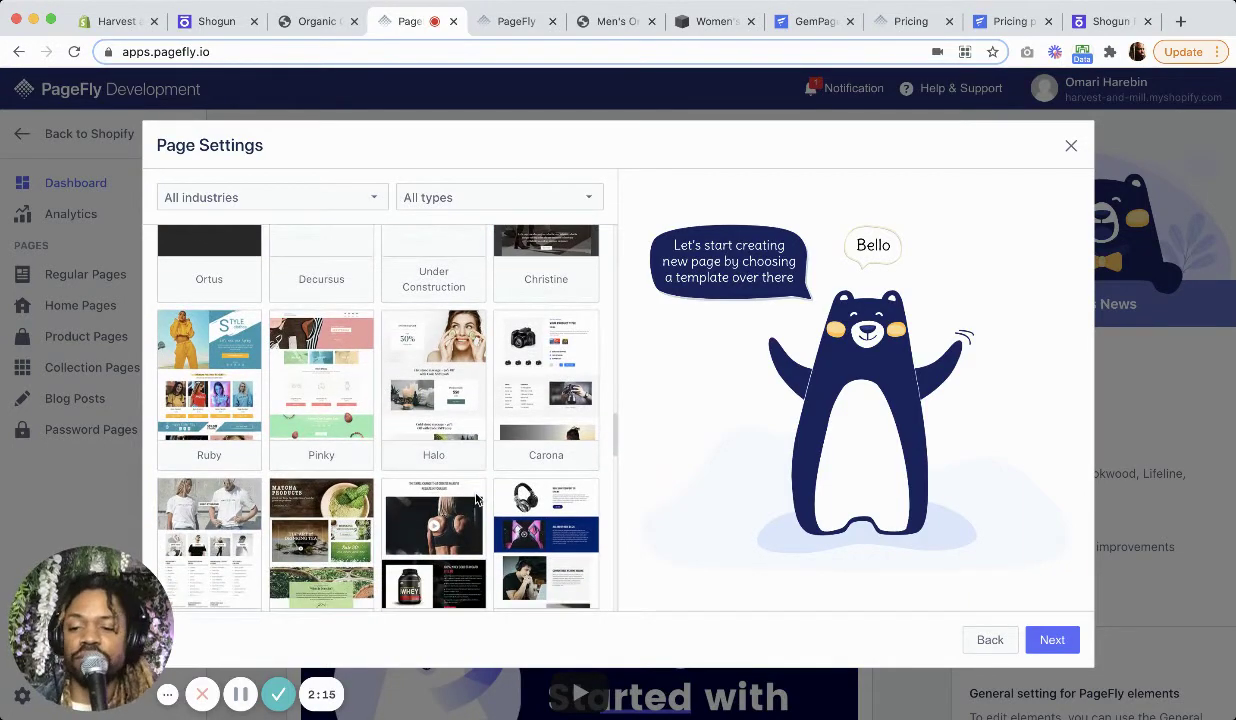
pyautogui.click(325, 500)
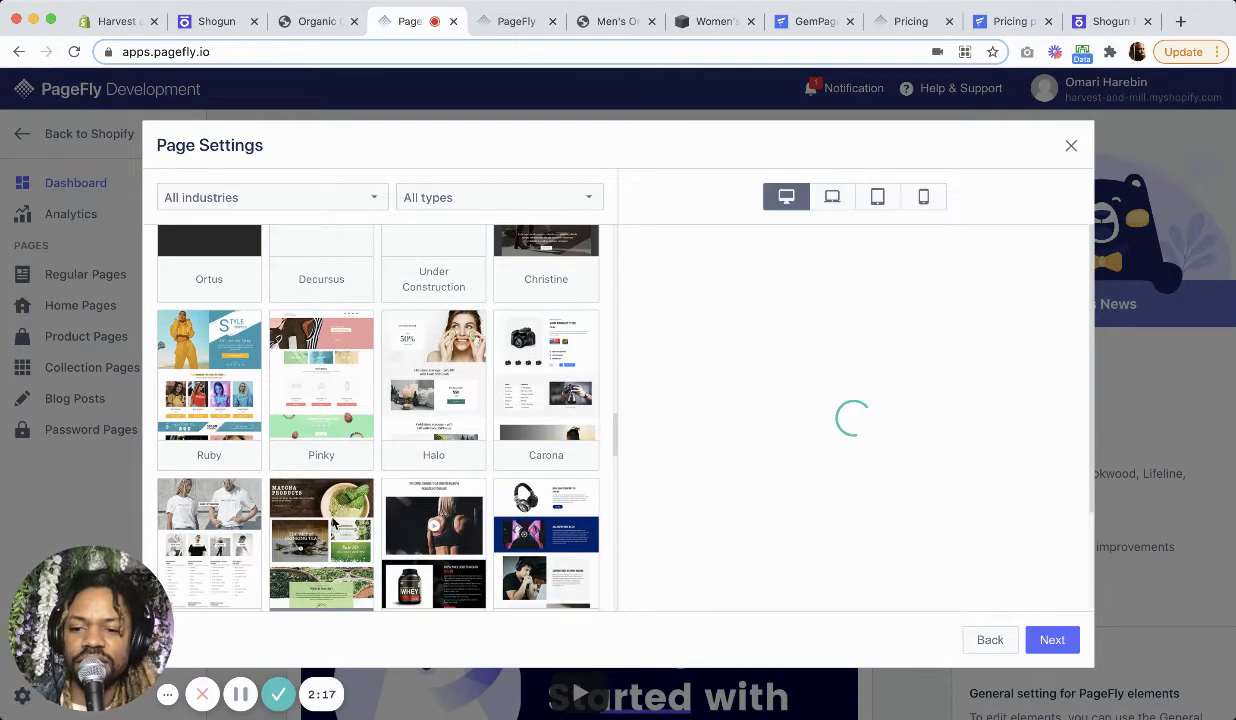
pyautogui.scroll(-5, 732, 420)
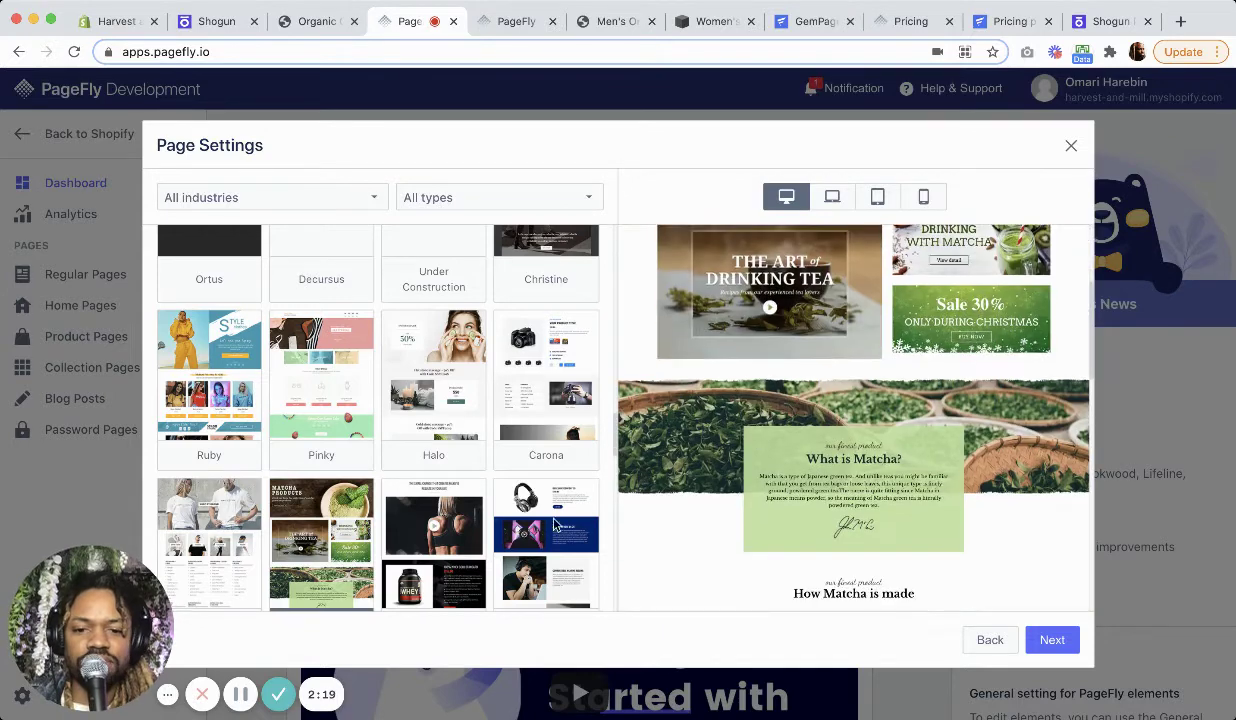
# Preview the Bose and Interno templates and look through the rest of the template gallery
pyautogui.click(558, 535)
pyautogui.scroll(-10, 482, 425)
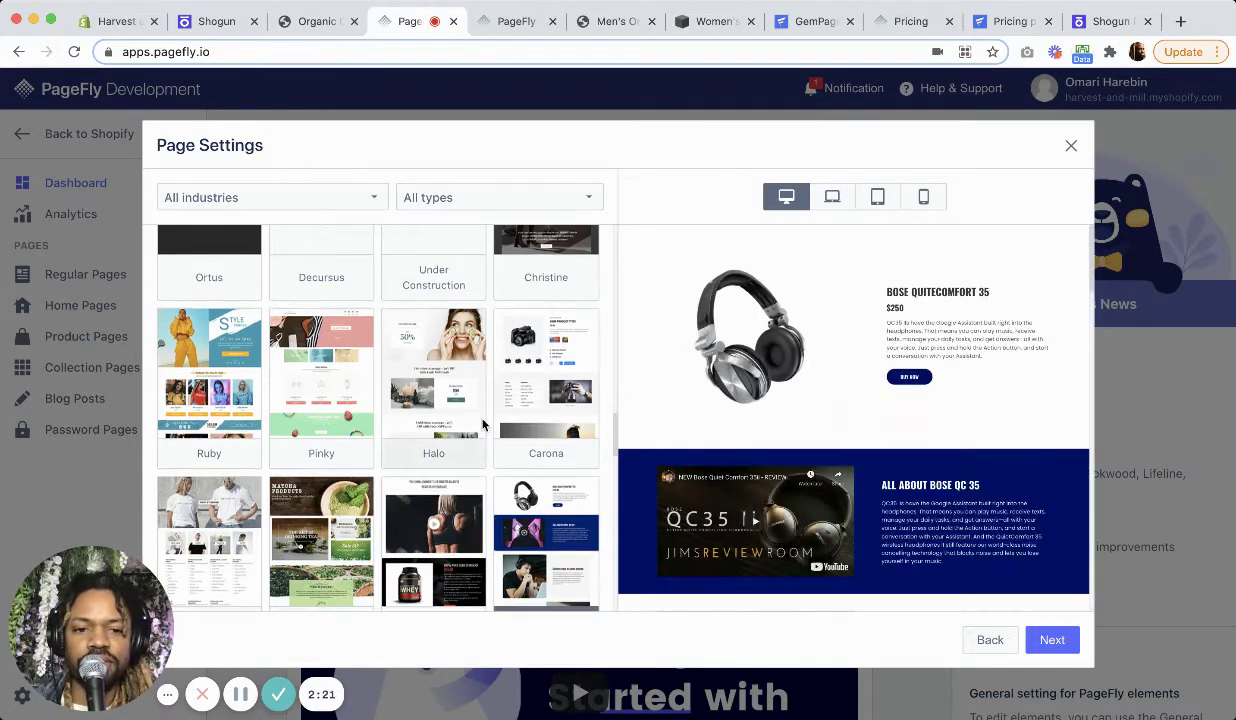
pyautogui.scroll(-3, 482, 425)
pyautogui.click(414, 352)
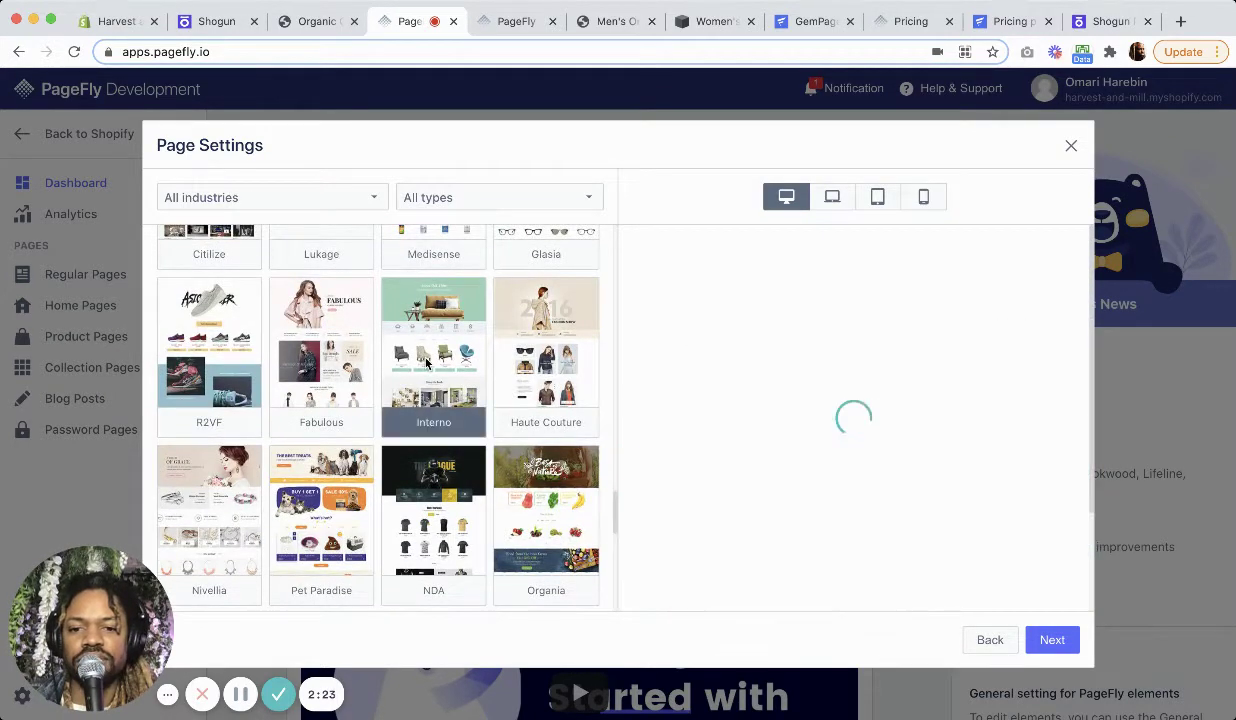
pyautogui.scroll(-5, 720, 360)
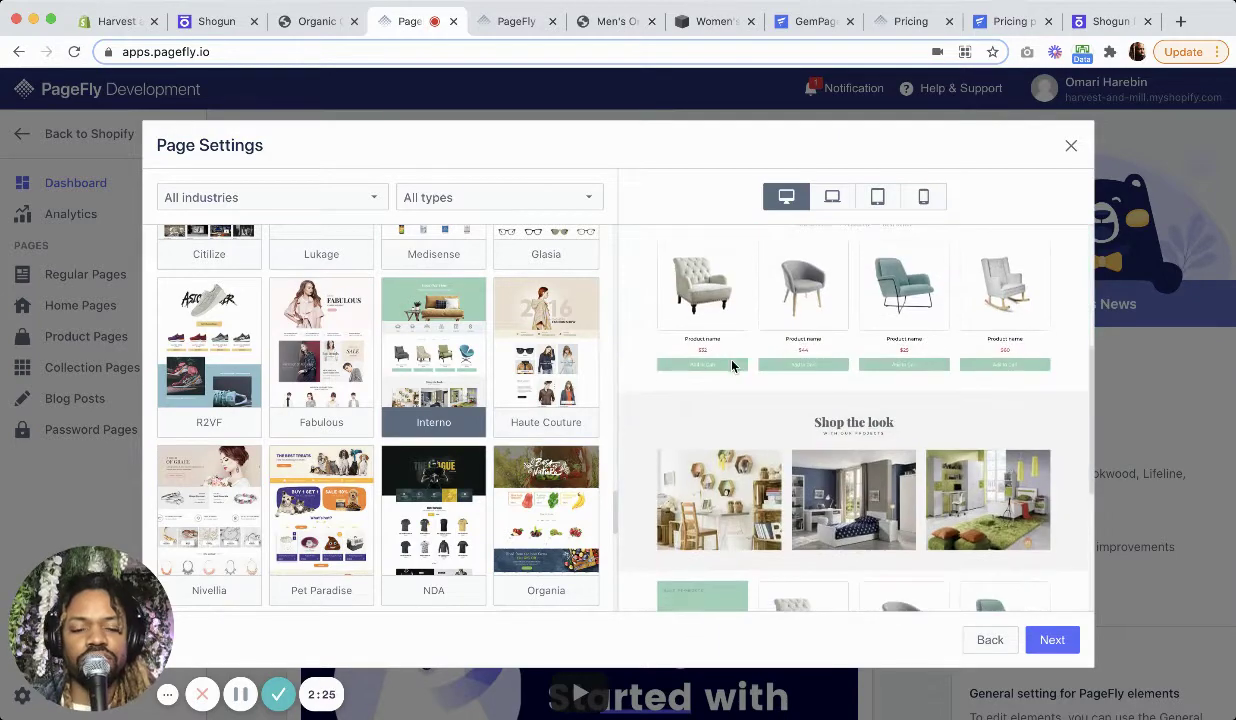
pyautogui.scroll(-5, 450, 396)
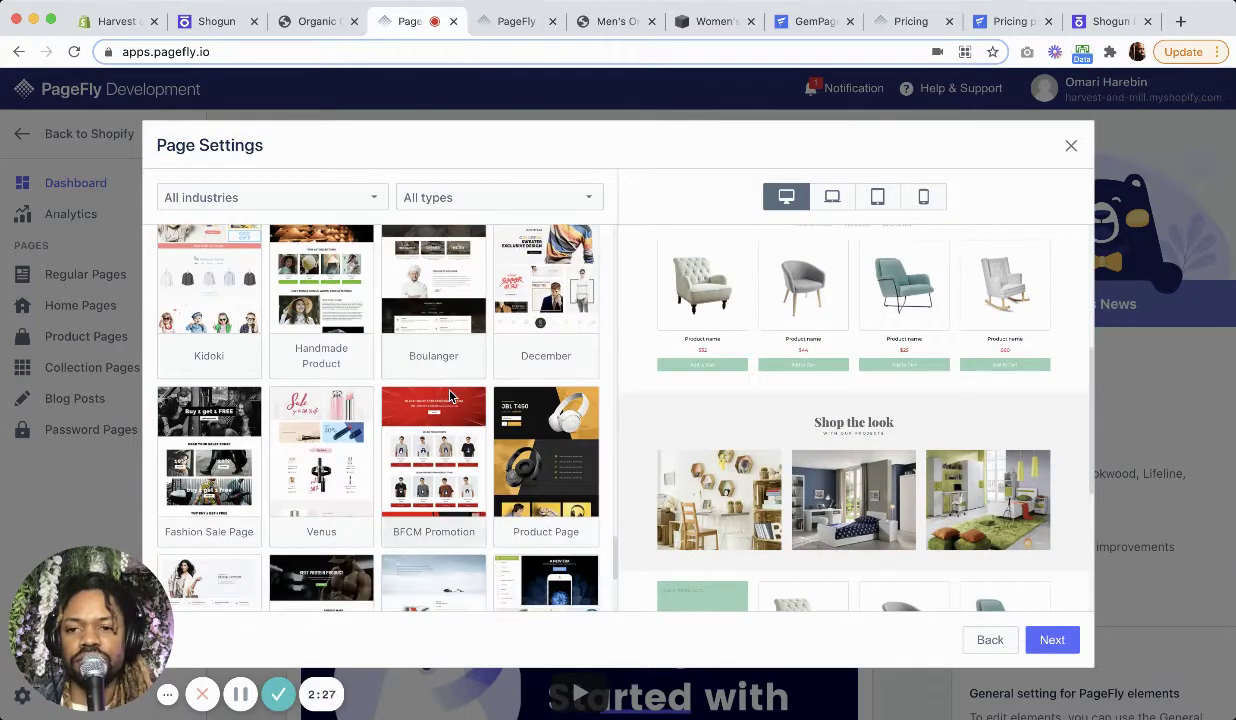
pyautogui.scroll(-5, 450, 396)
pyautogui.scroll(-5, 450, 396)
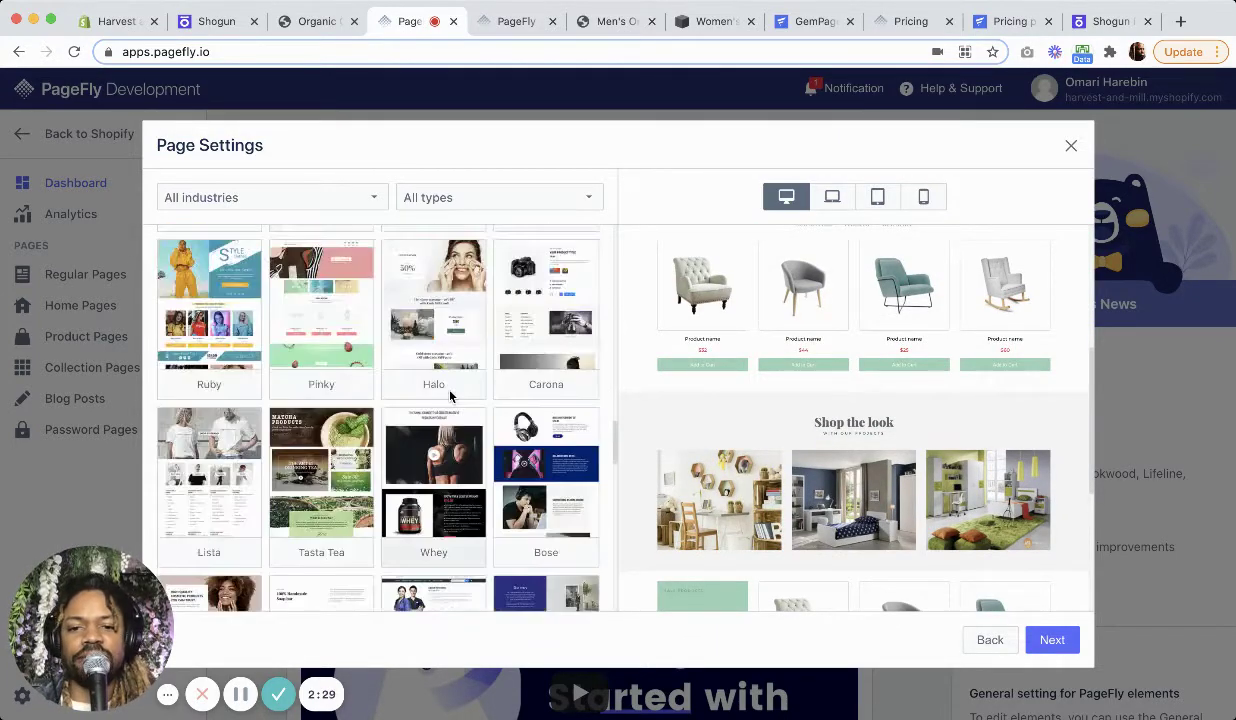
# Choose the Blank template and create the page with it
pyautogui.scroll(15, 450, 396)
pyautogui.click(184, 264)
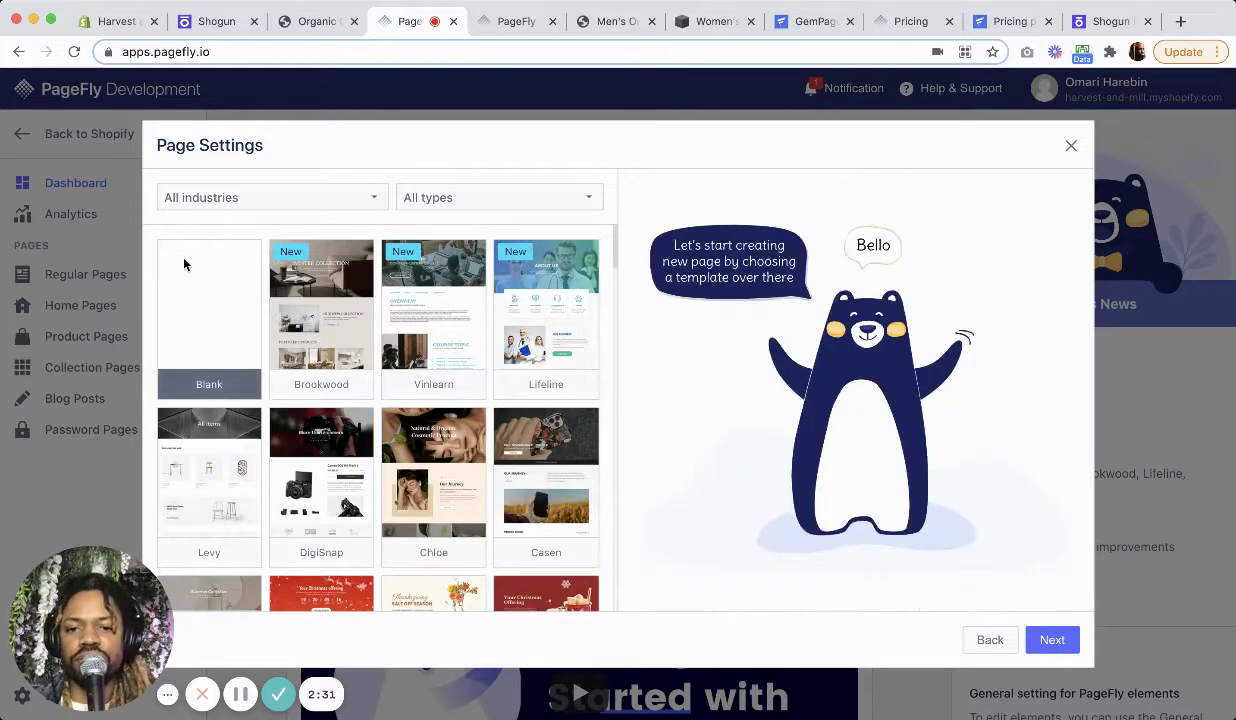
pyautogui.click(1050, 640)
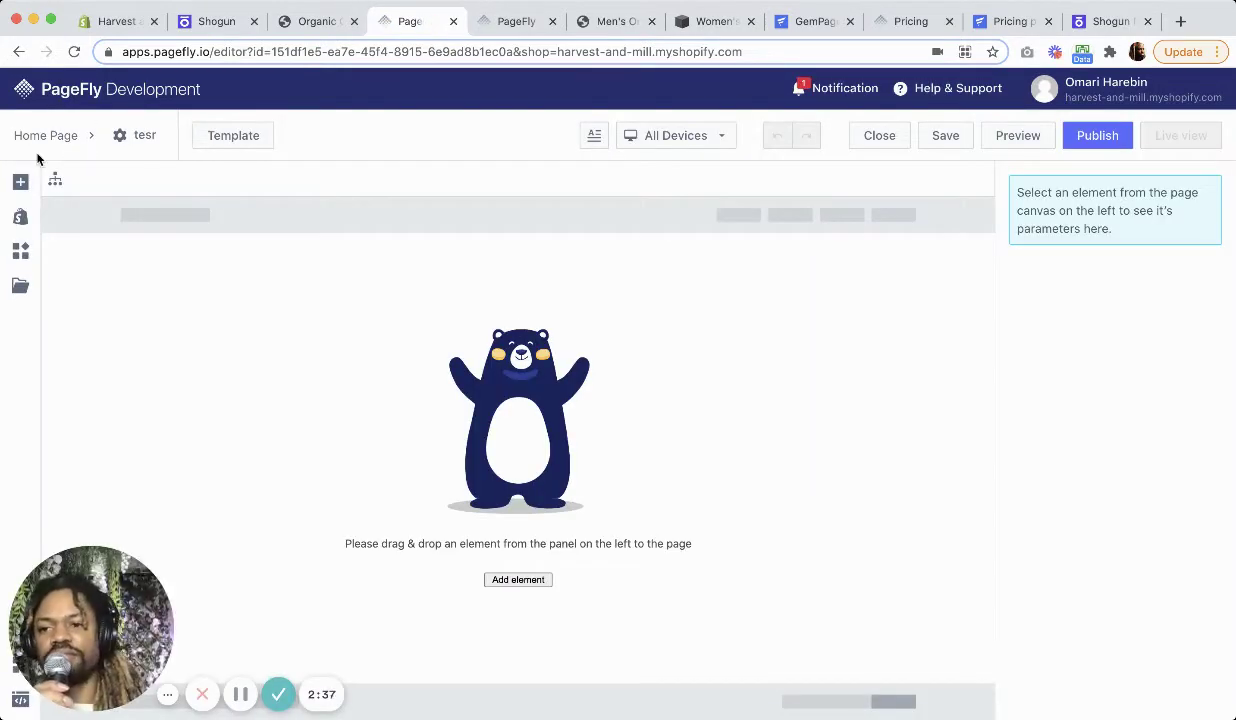
# Add a full section to the empty page and place a two-column 1/2 + 1/2 layout inside it
pyautogui.click(20, 183)
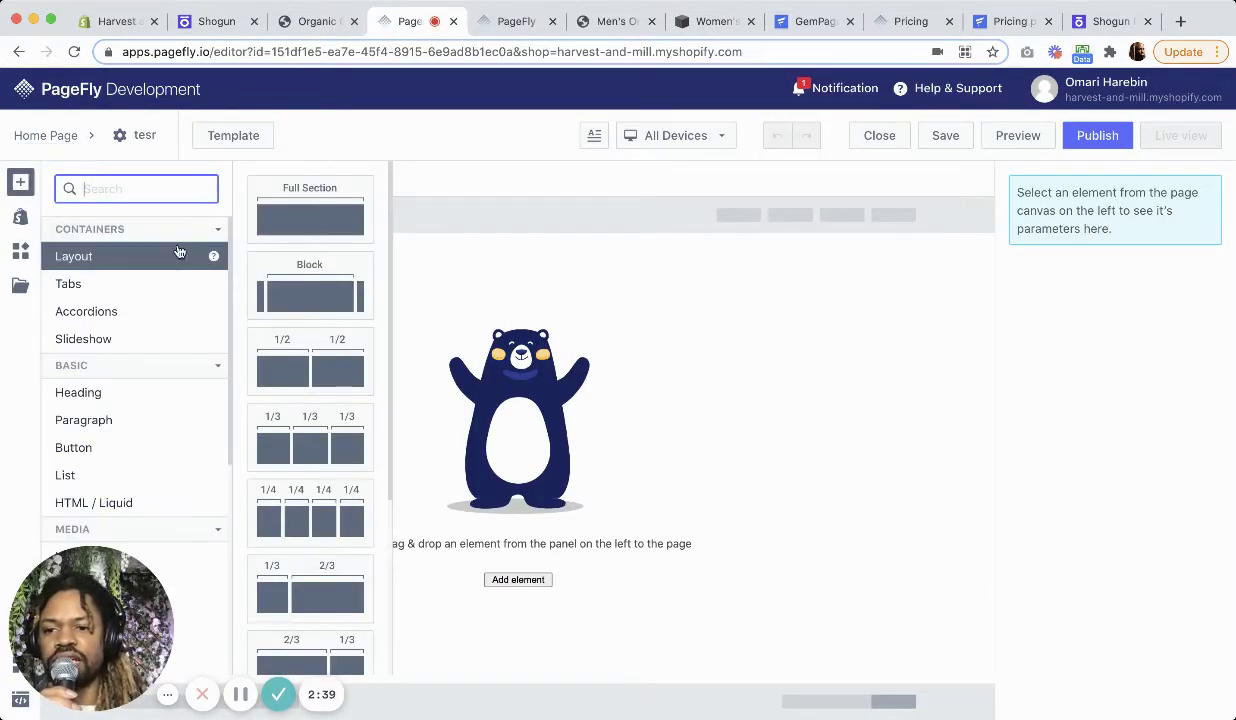
pyautogui.click(417, 207)
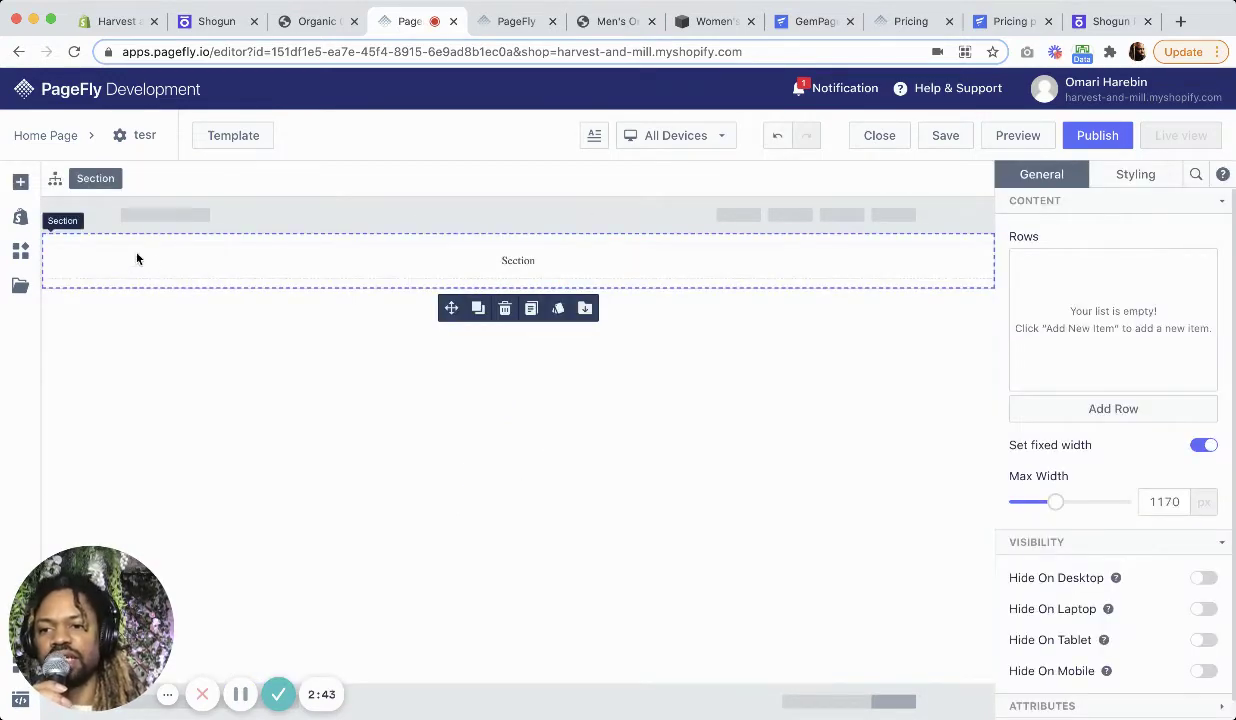
pyautogui.click(20, 183)
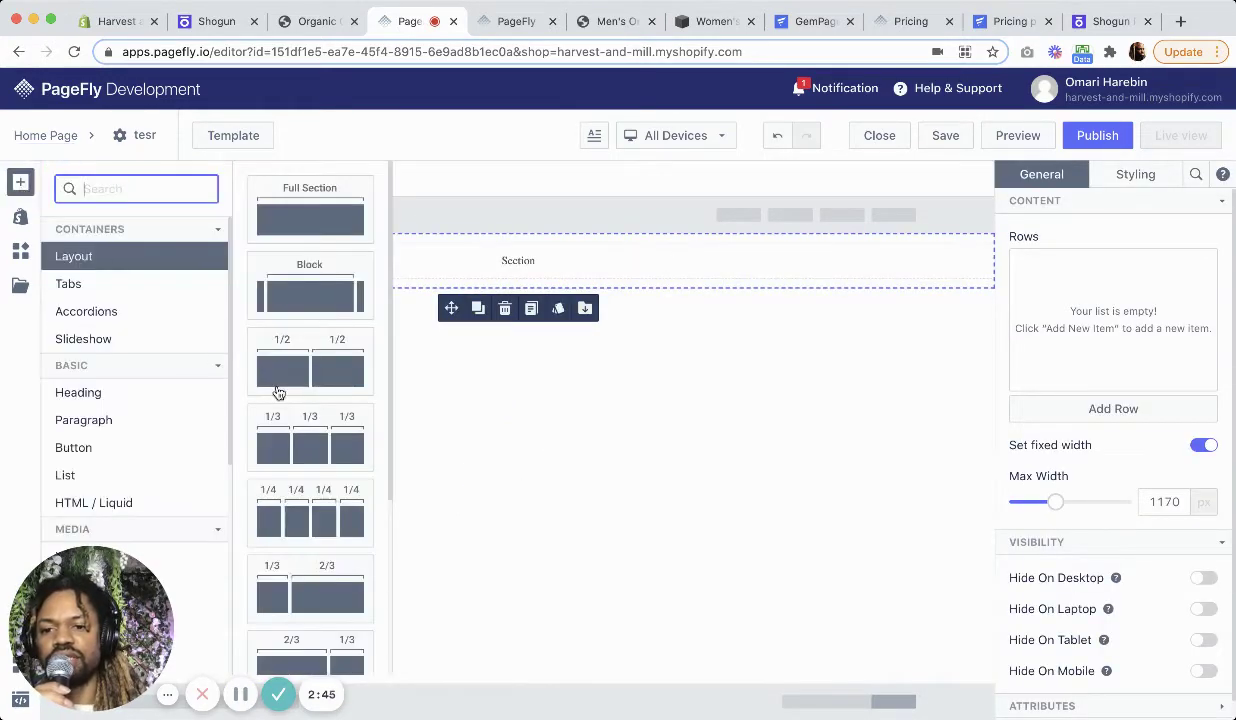
pyautogui.click(545, 240)
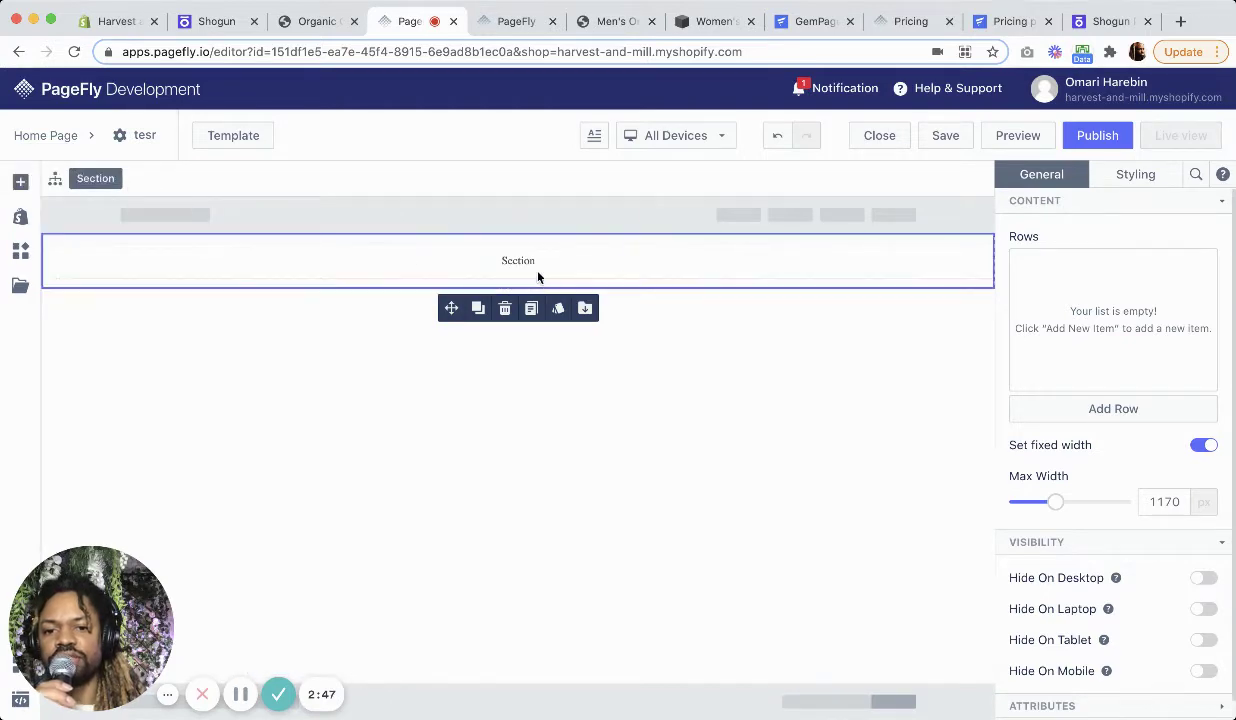
# Place an image element in the section's first column and a plain paragraph element in the second column
pyautogui.click(20, 183)
pyautogui.scroll(-2, 91, 450)
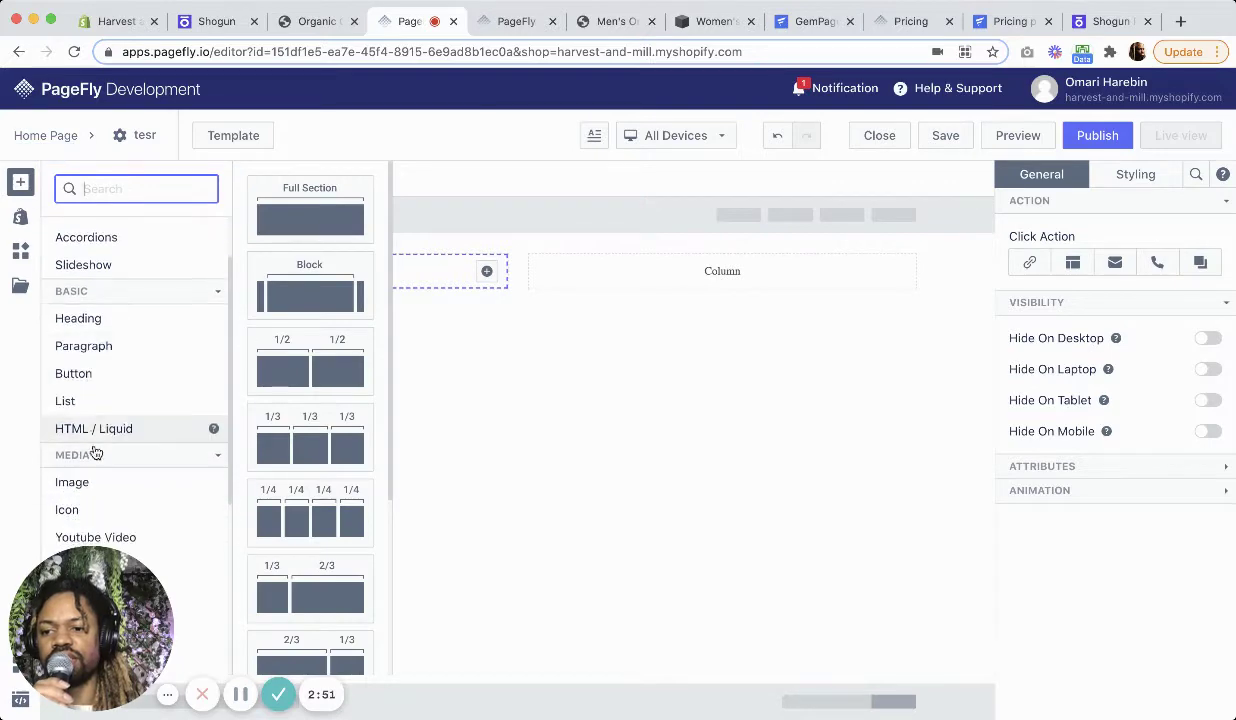
pyautogui.moveTo(100, 495)
pyautogui.moveTo(100, 495); pyautogui.dragTo(385, 278)
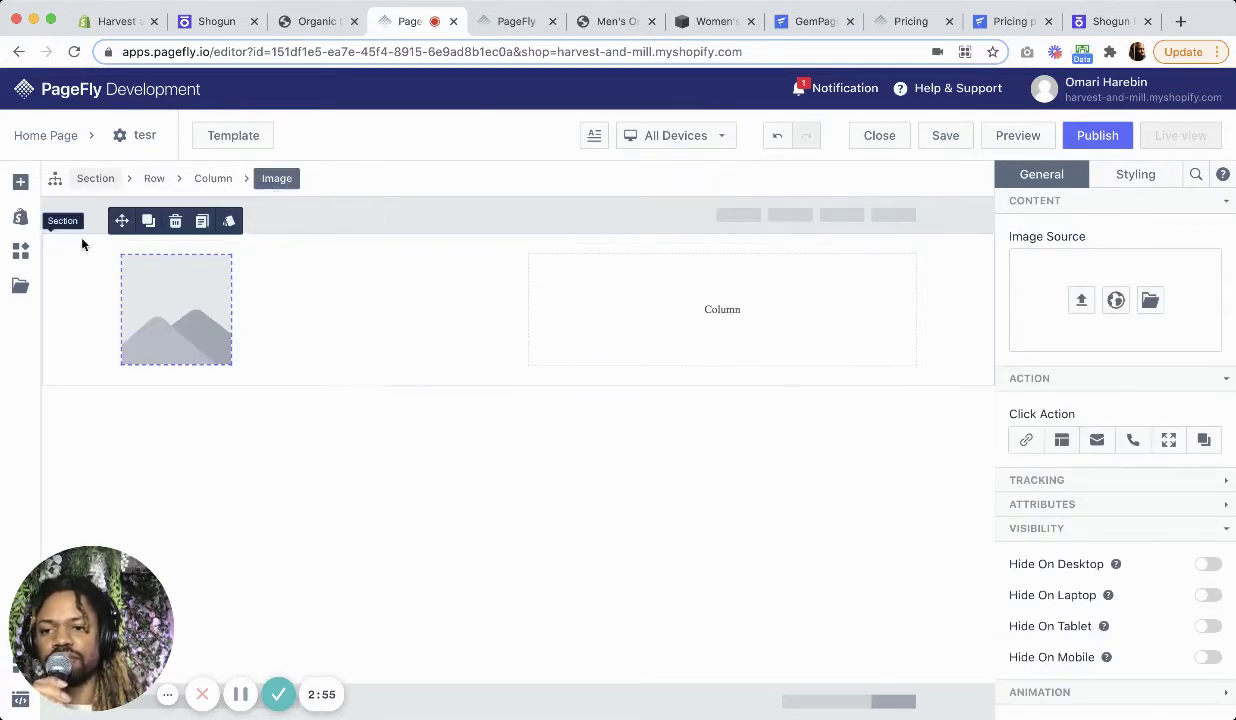
pyautogui.click(20, 183)
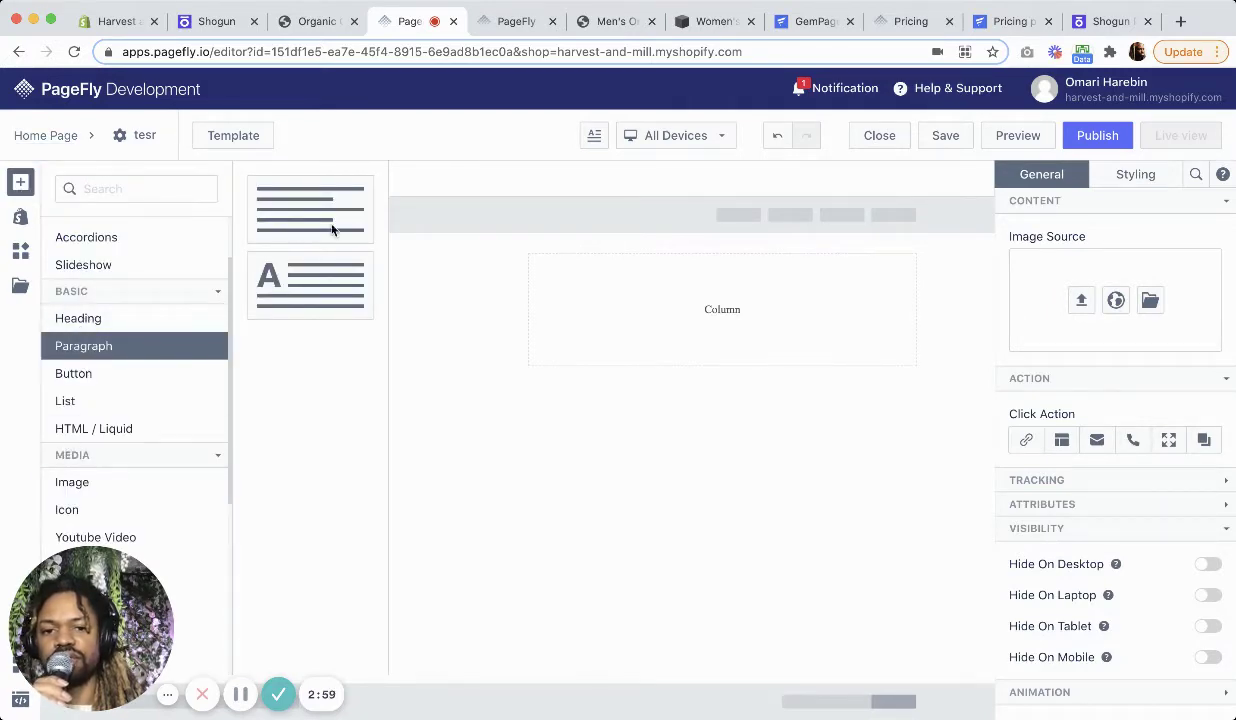
pyautogui.moveTo(585, 304); pyautogui.dragTo(585, 304)
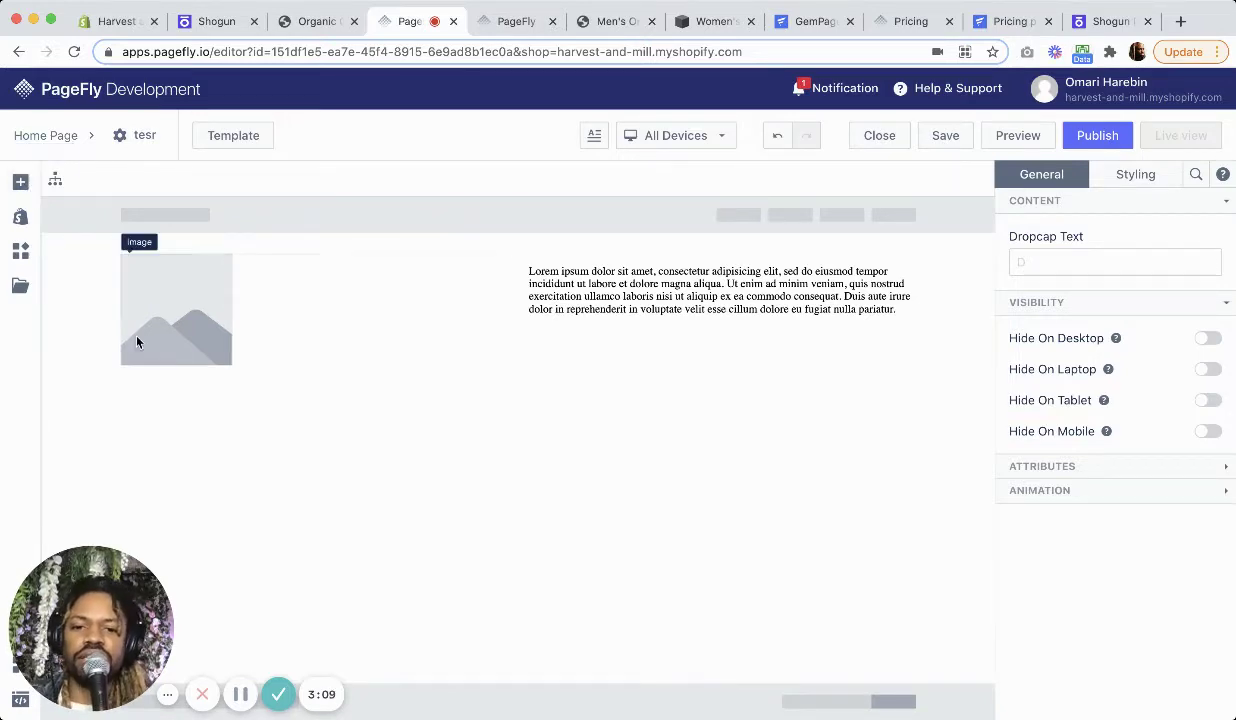
# Try to narrow the second column, which holds the paragraph, by moving its outer edge
pyautogui.click(633, 270)
pyautogui.click(720, 499)
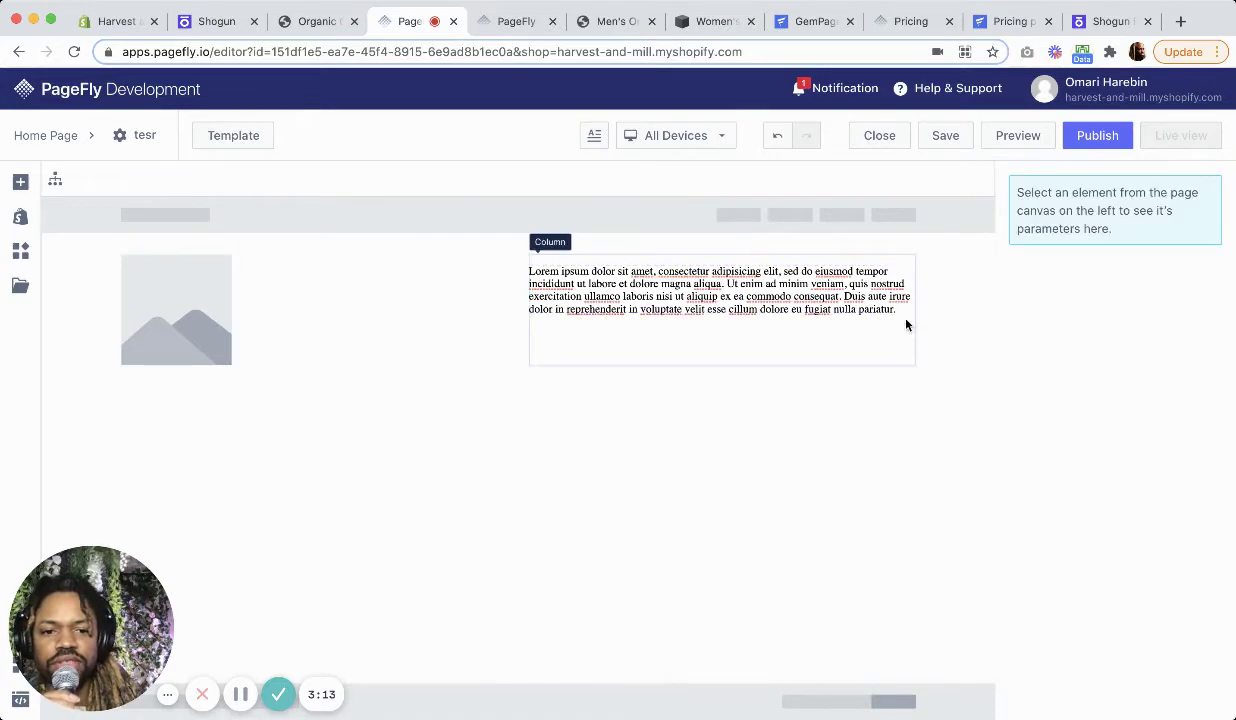
pyautogui.moveTo(917, 300); pyautogui.dragTo(888, 292)
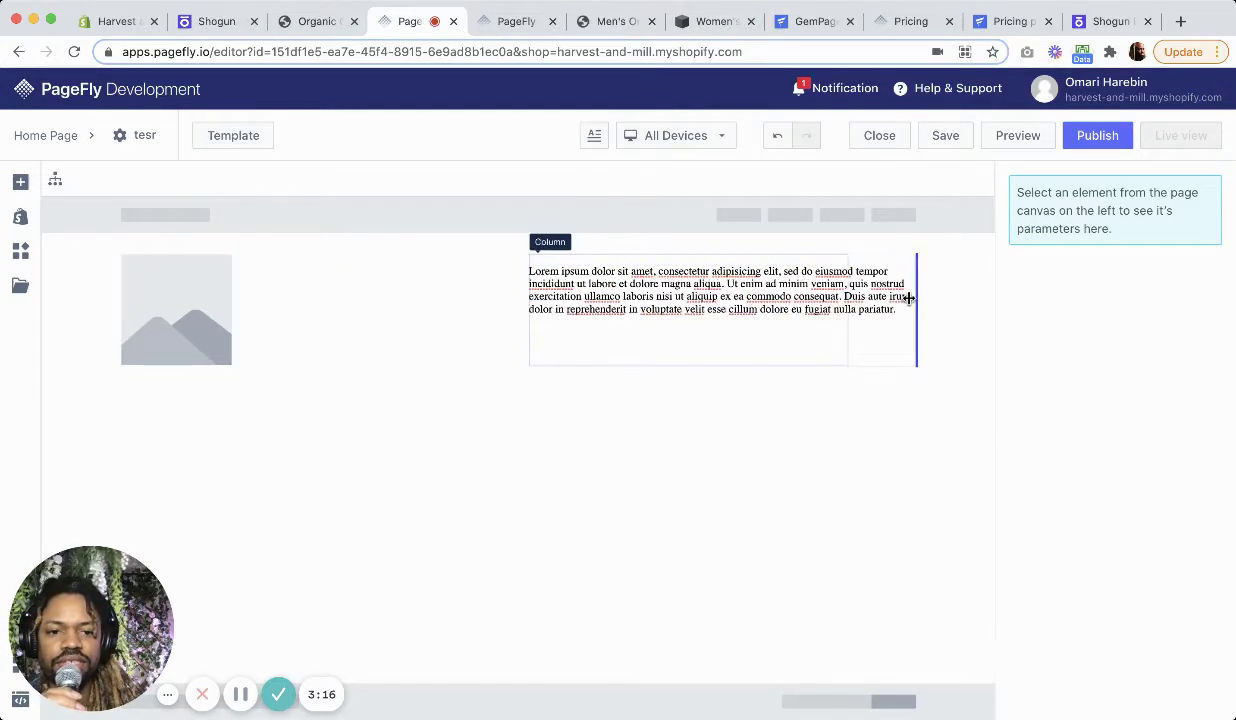
# Set the font family of the second column's paragraph to Lato
pyautogui.click(746, 293)
pyautogui.doubleClick(746, 293)
pyautogui.moveTo(688, 293); pyautogui.dragTo(896, 309)
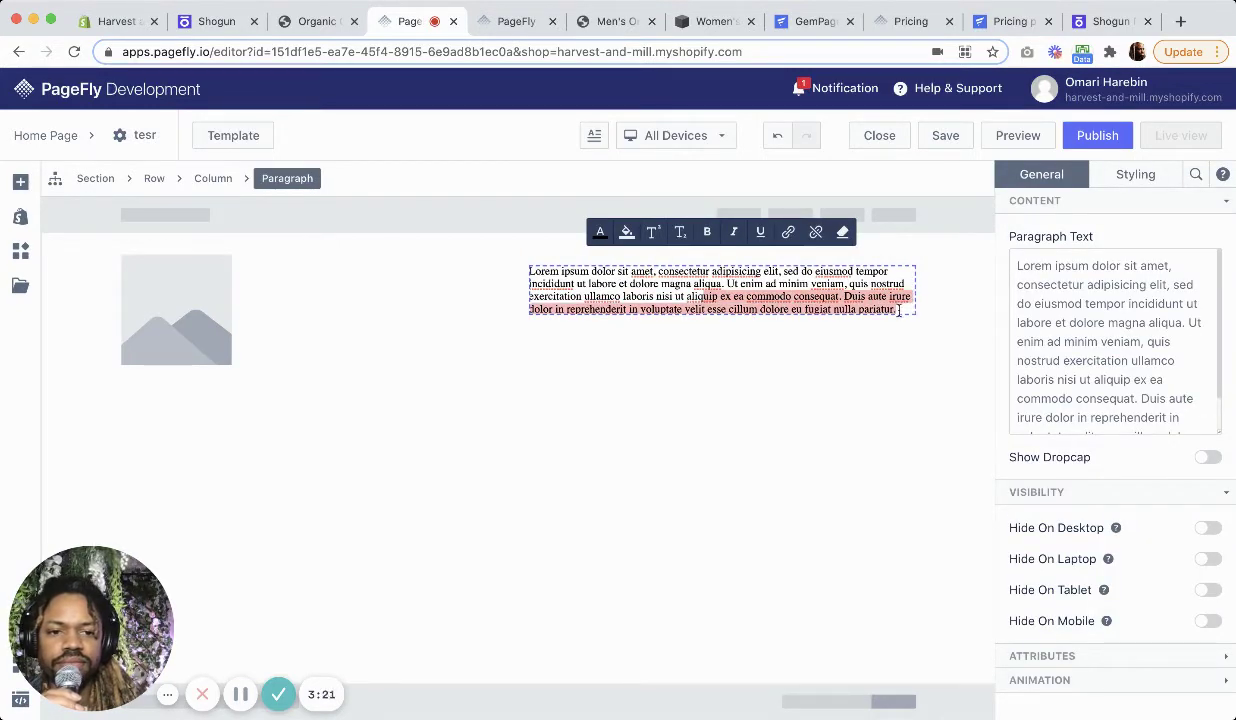
pyautogui.click(684, 322)
pyautogui.click(545, 275)
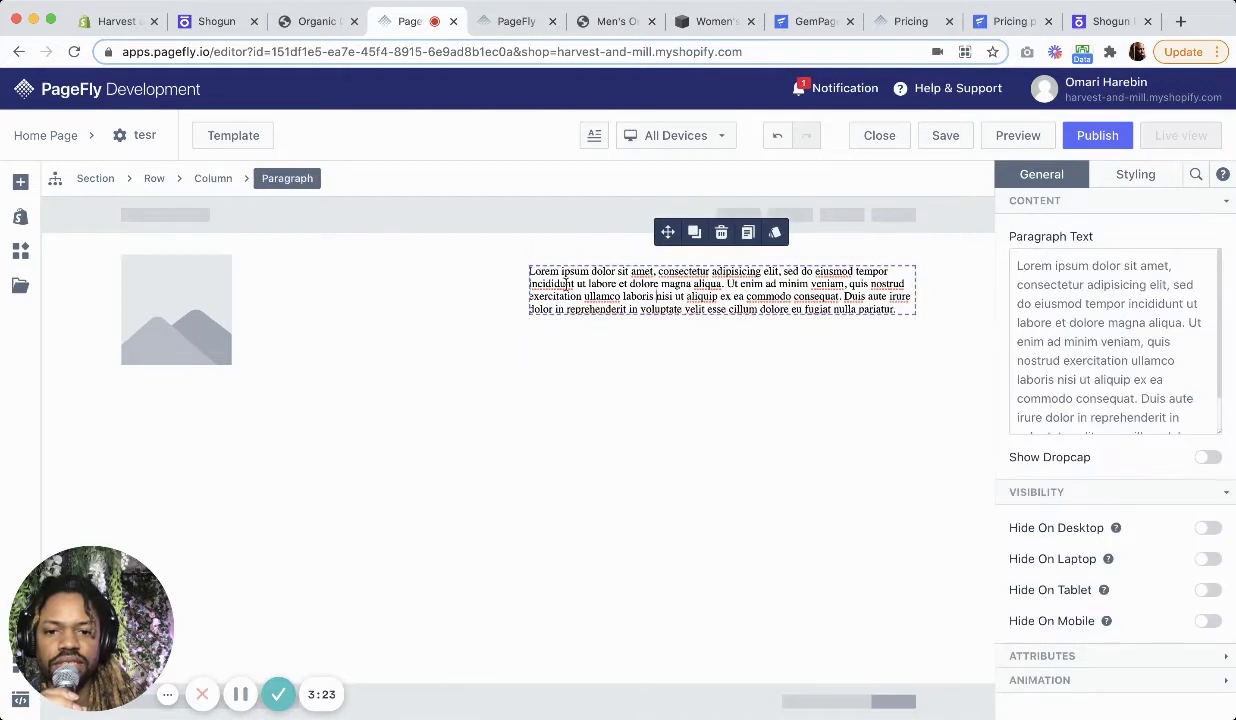
pyautogui.doubleClick(563, 283)
pyautogui.moveTo(527, 268); pyautogui.dragTo(919, 309)
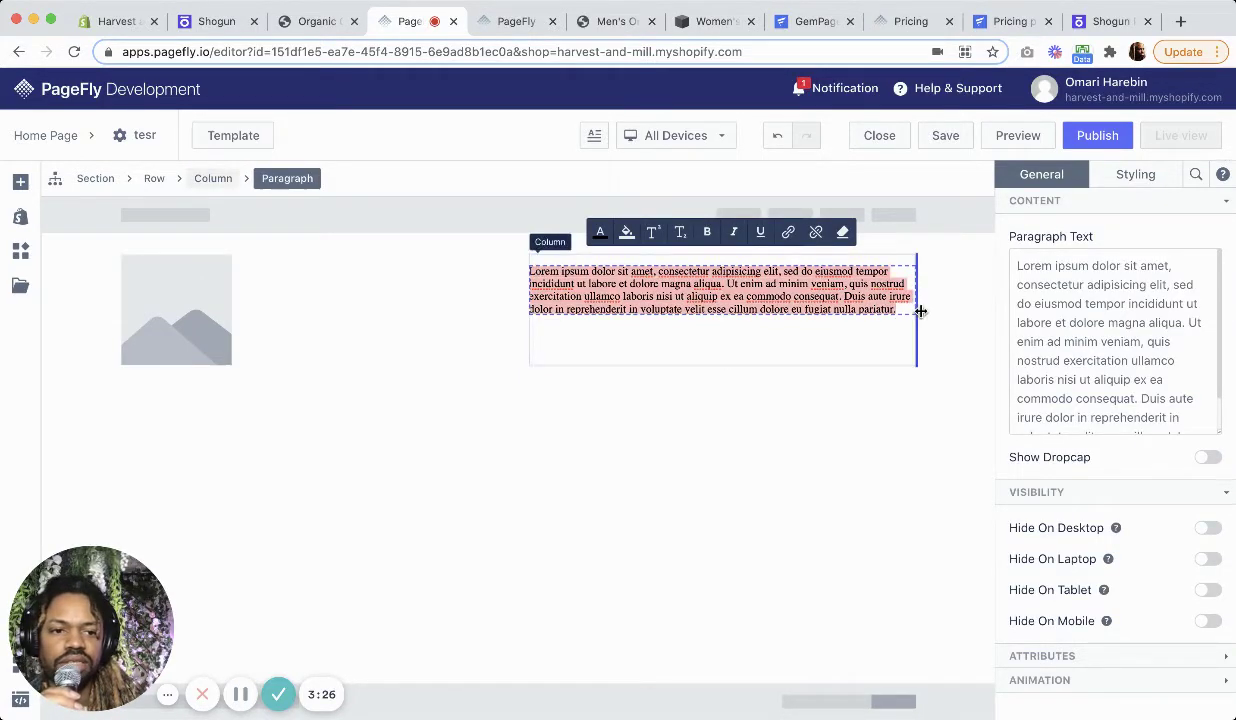
pyautogui.click(1135, 176)
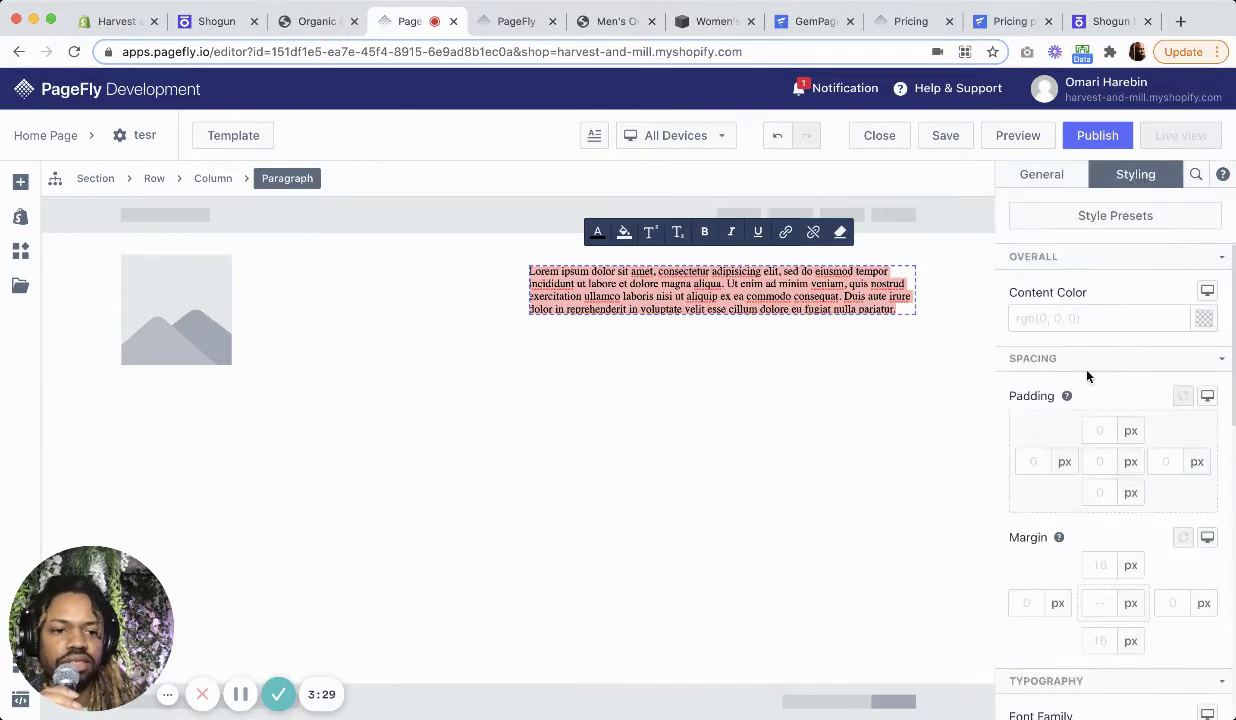
pyautogui.scroll(-1, 1088, 376)
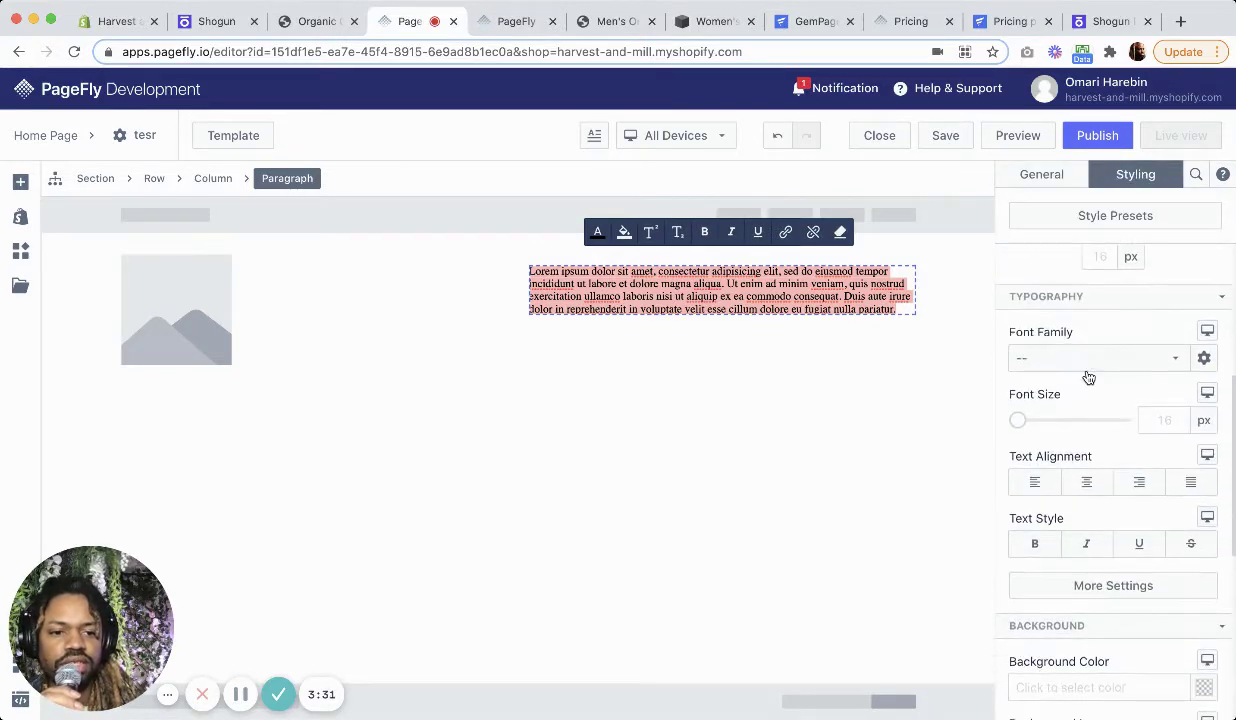
pyautogui.scroll(5, 1088, 376)
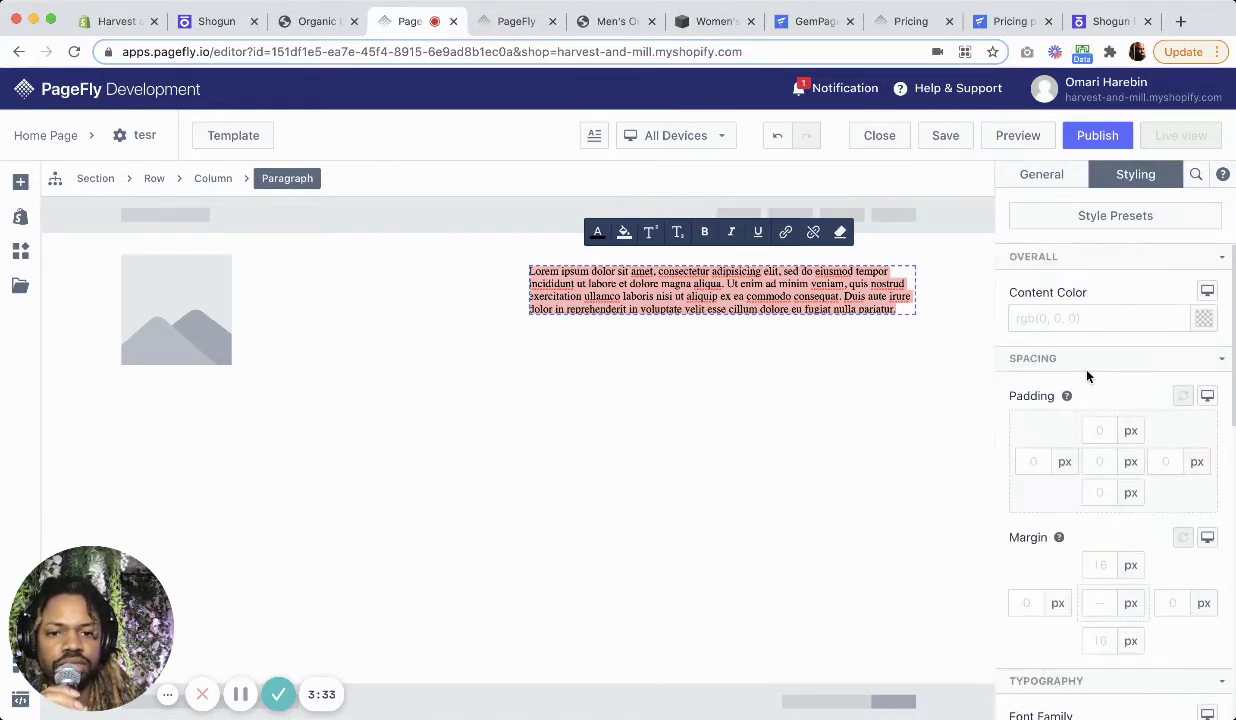
pyautogui.scroll(-3, 1097, 416)
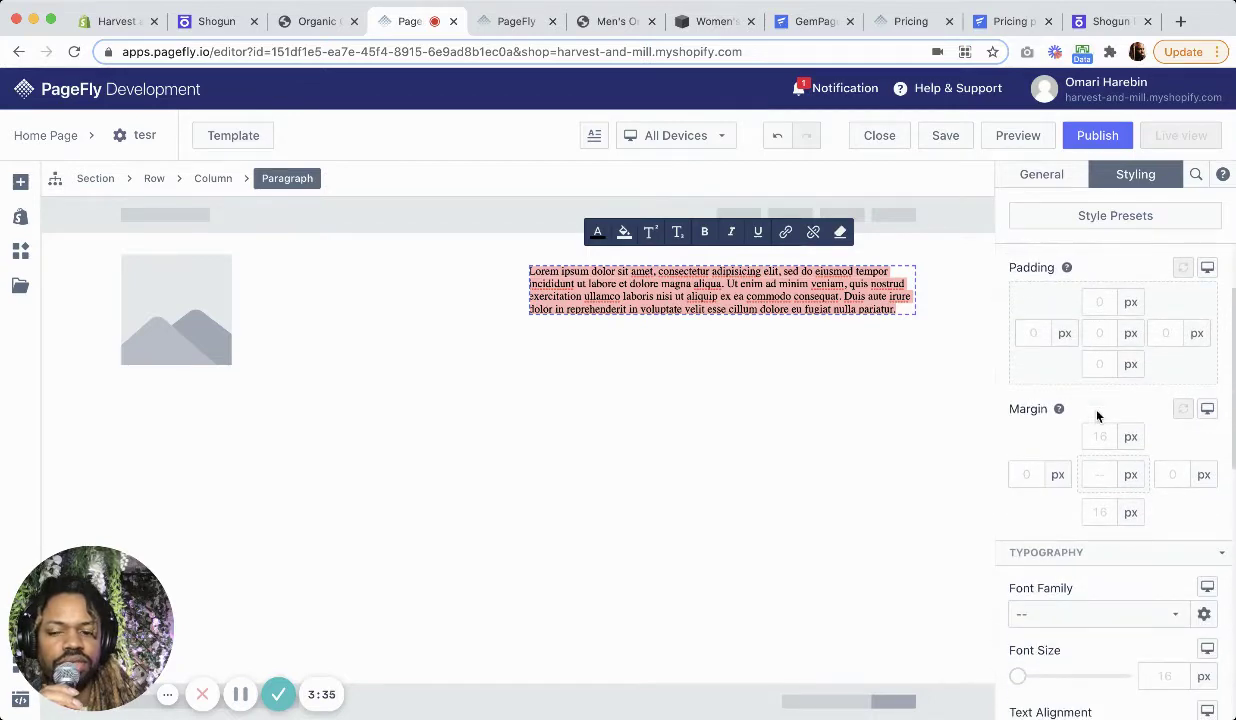
pyautogui.scroll(3, 1097, 416)
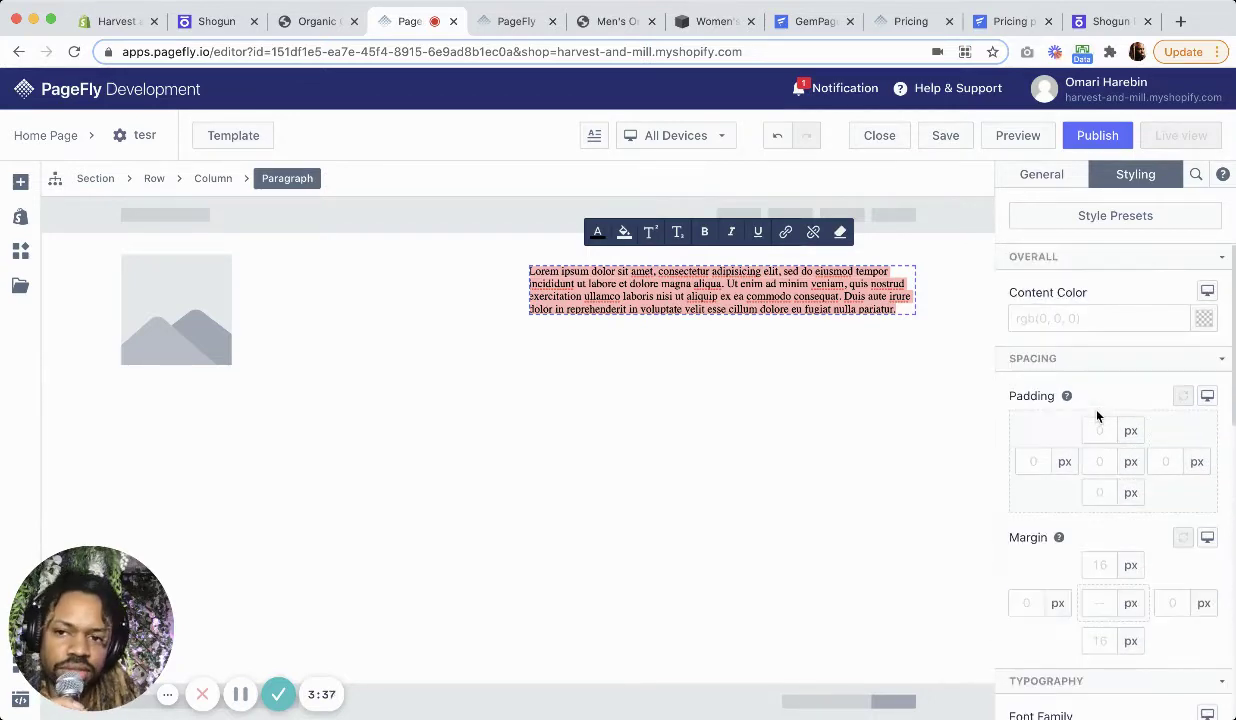
pyautogui.scroll(-2, 1097, 416)
pyautogui.scroll(-5, 1095, 412)
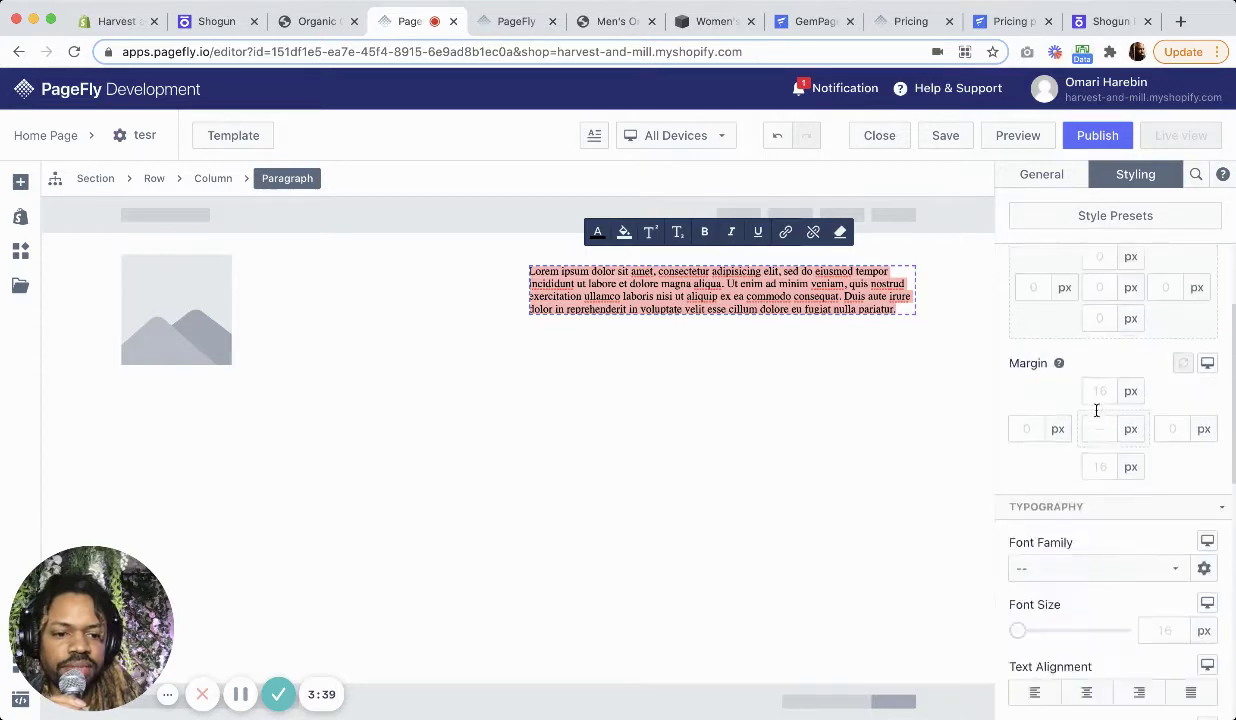
pyautogui.click(1040, 443)
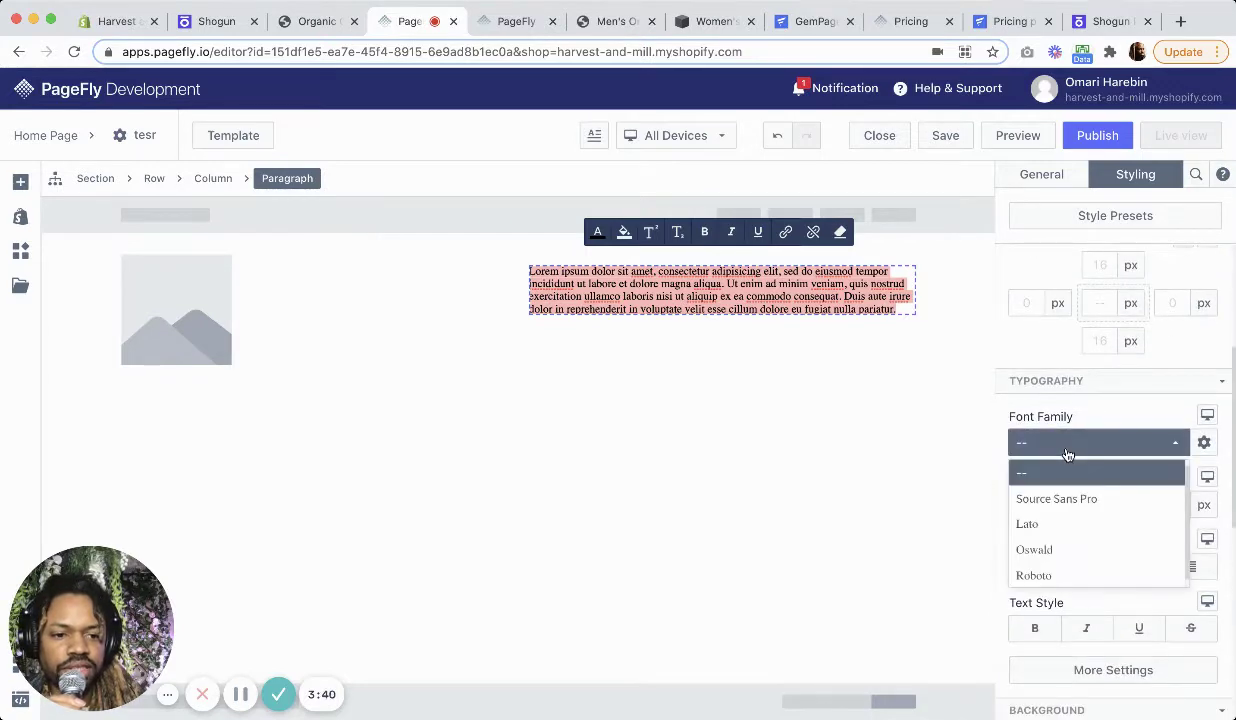
pyautogui.click(1036, 521)
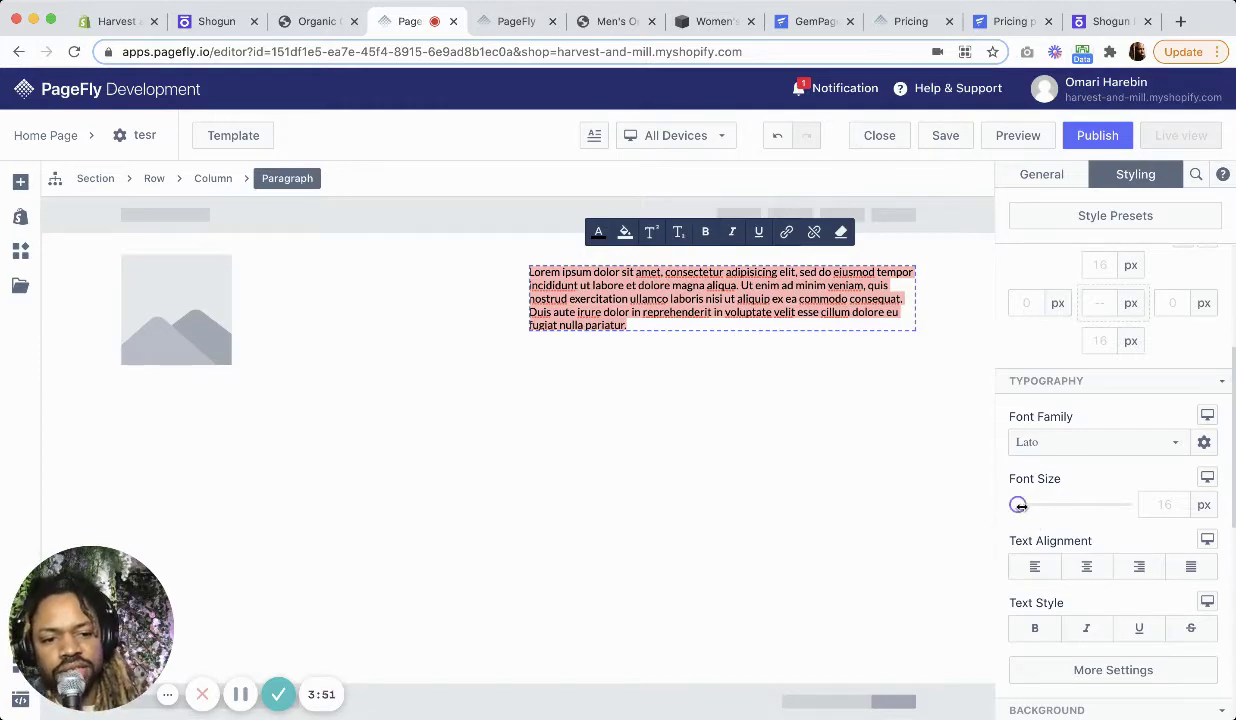
# Set the paragraph's font size to 23 px and its line height to 37 px
pyautogui.moveTo(1018, 505)
pyautogui.mouseDown()
pyautogui.moveTo(1043, 505)
pyautogui.moveTo(1028, 504)
pyautogui.mouseUp()
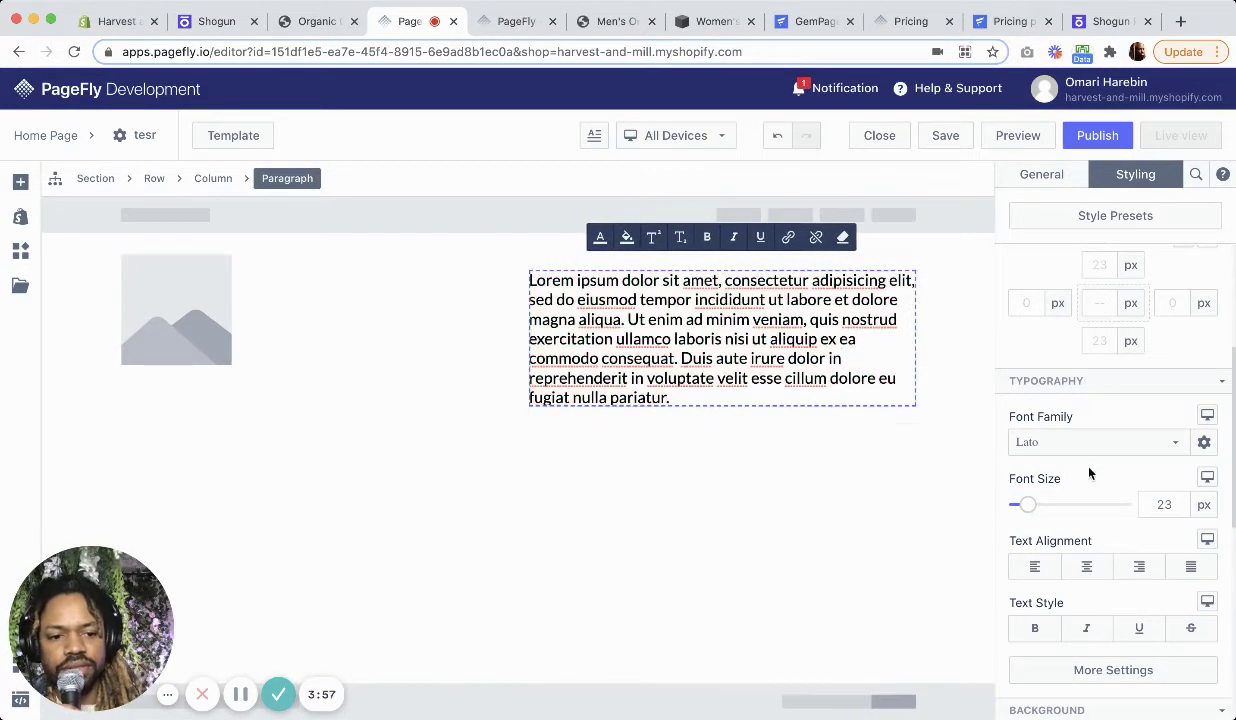
pyautogui.scroll(-2, 1085, 540)
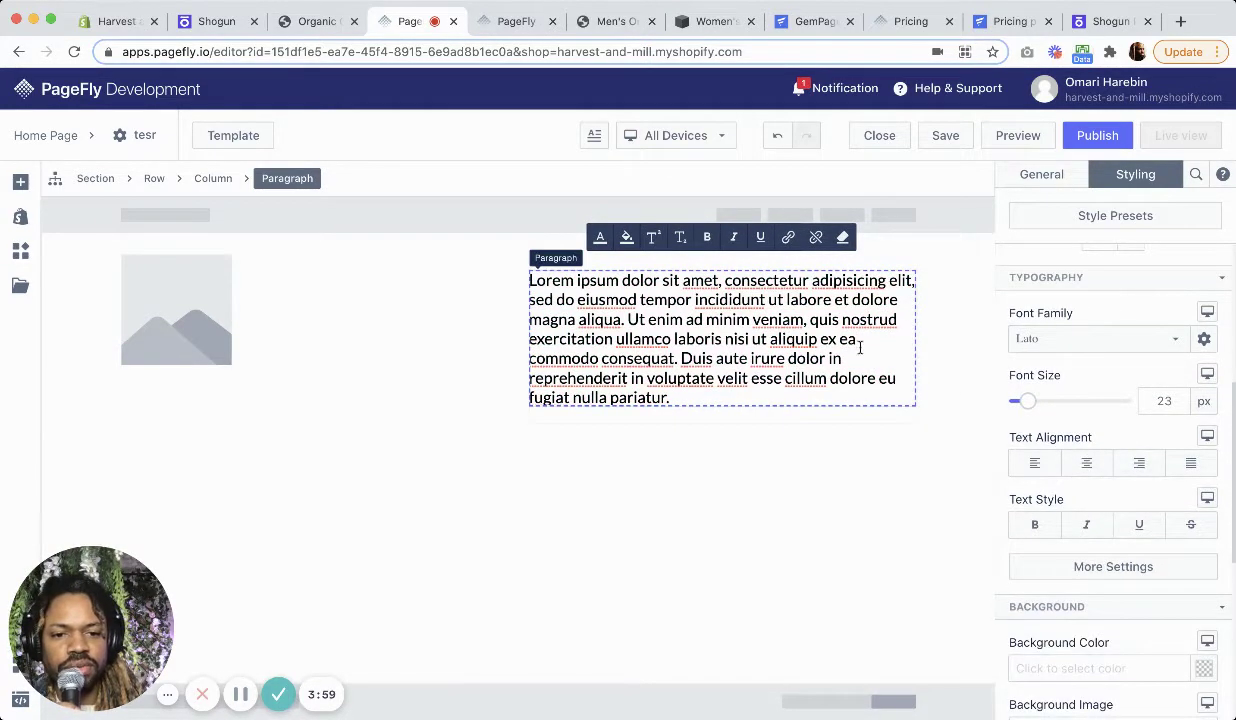
pyautogui.click(1089, 568)
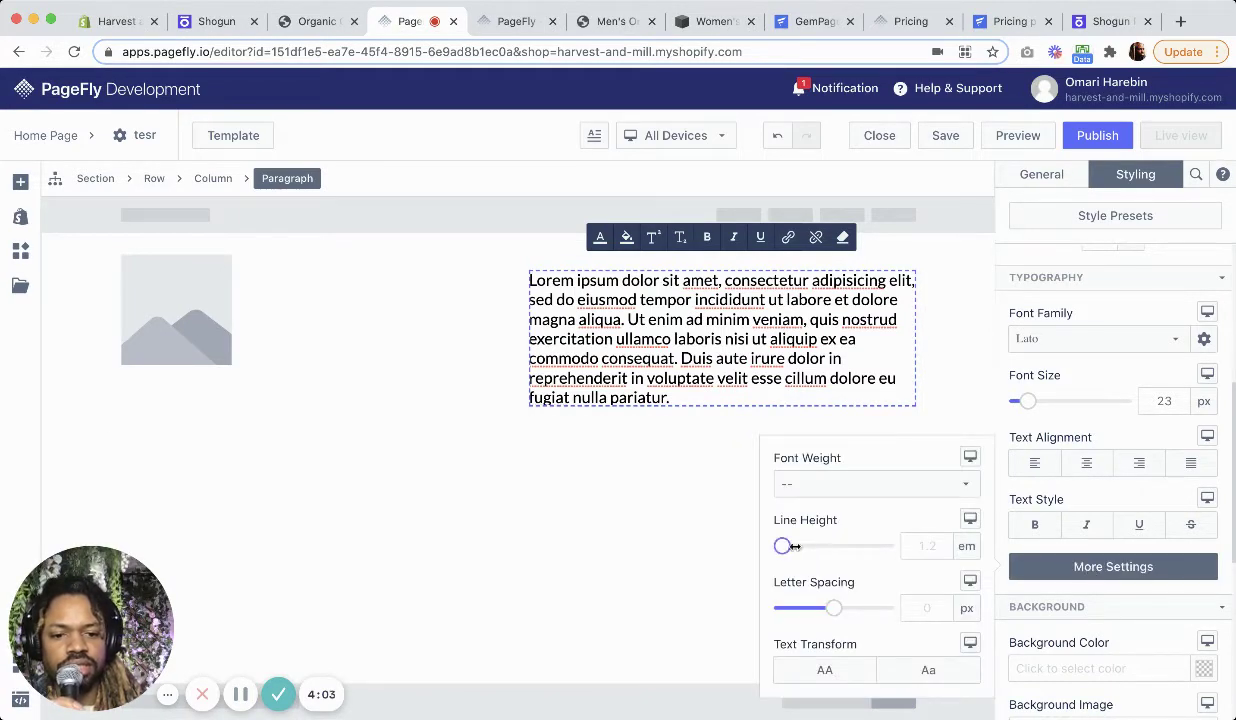
pyautogui.moveTo(782, 546); pyautogui.dragTo(820, 547)
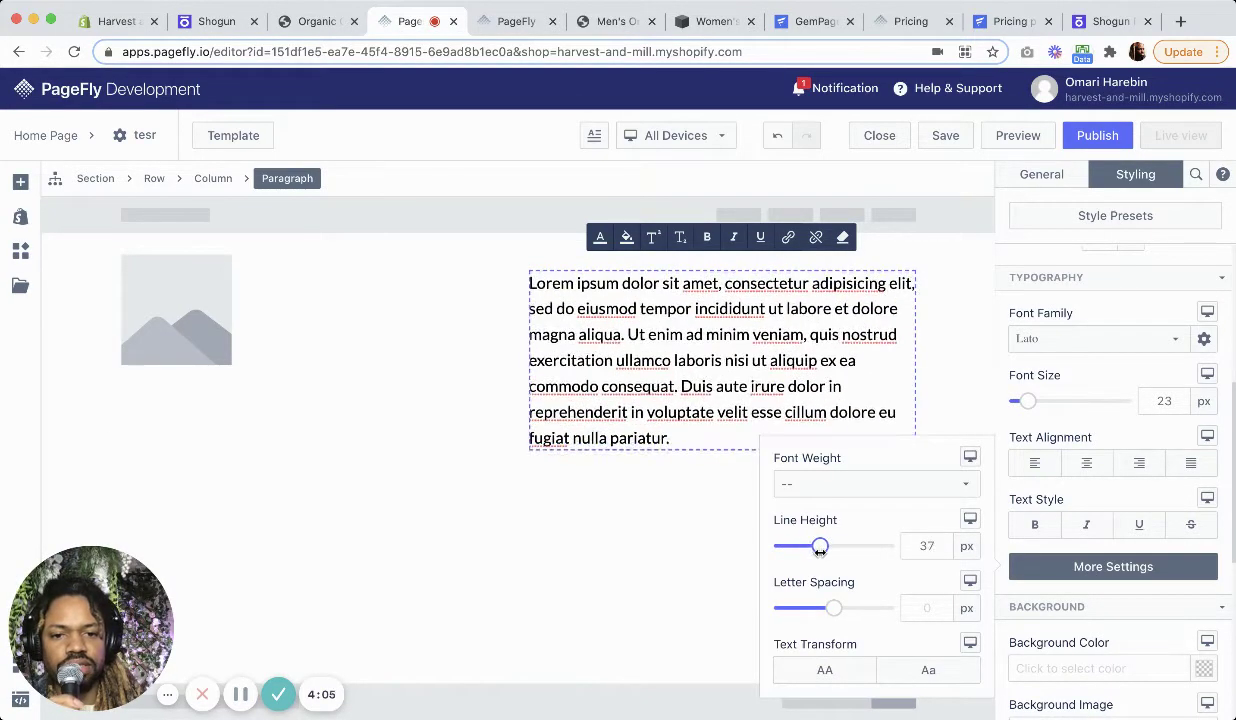
pyautogui.doubleClick(805, 386)
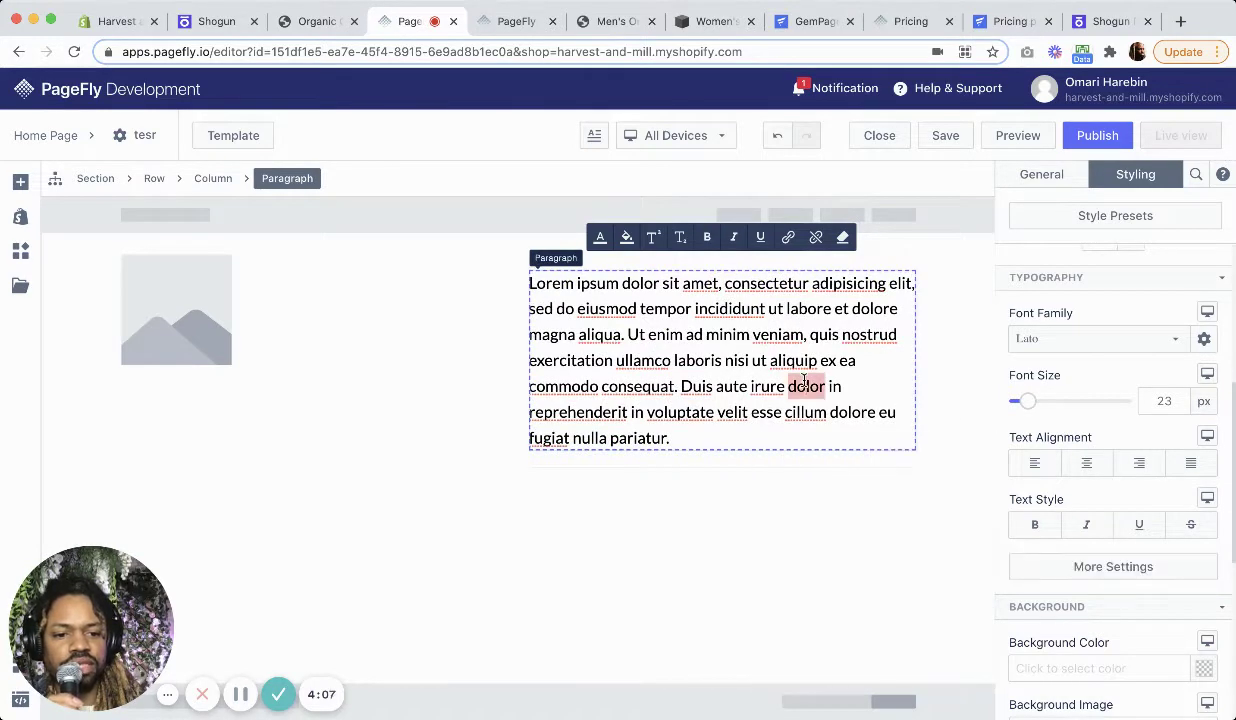
pyautogui.click(677, 438)
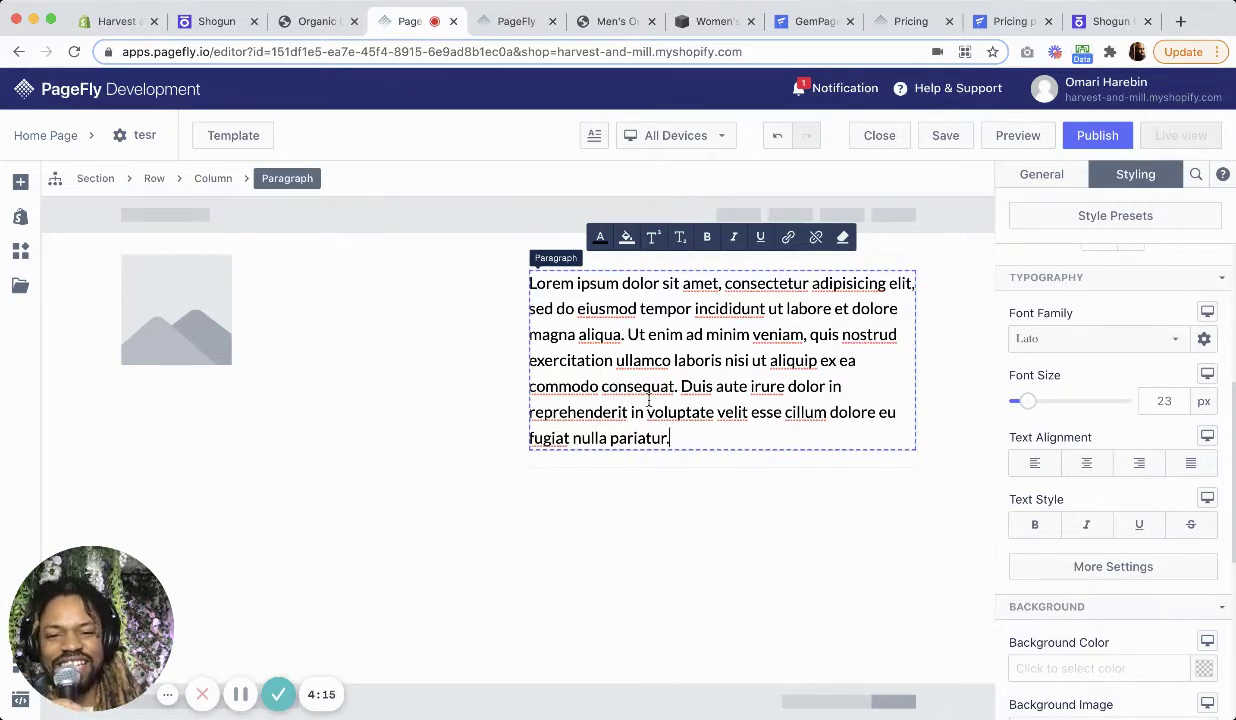
# Color the whole paragraph text red, hex E21313
pyautogui.tripleClick(557, 284)
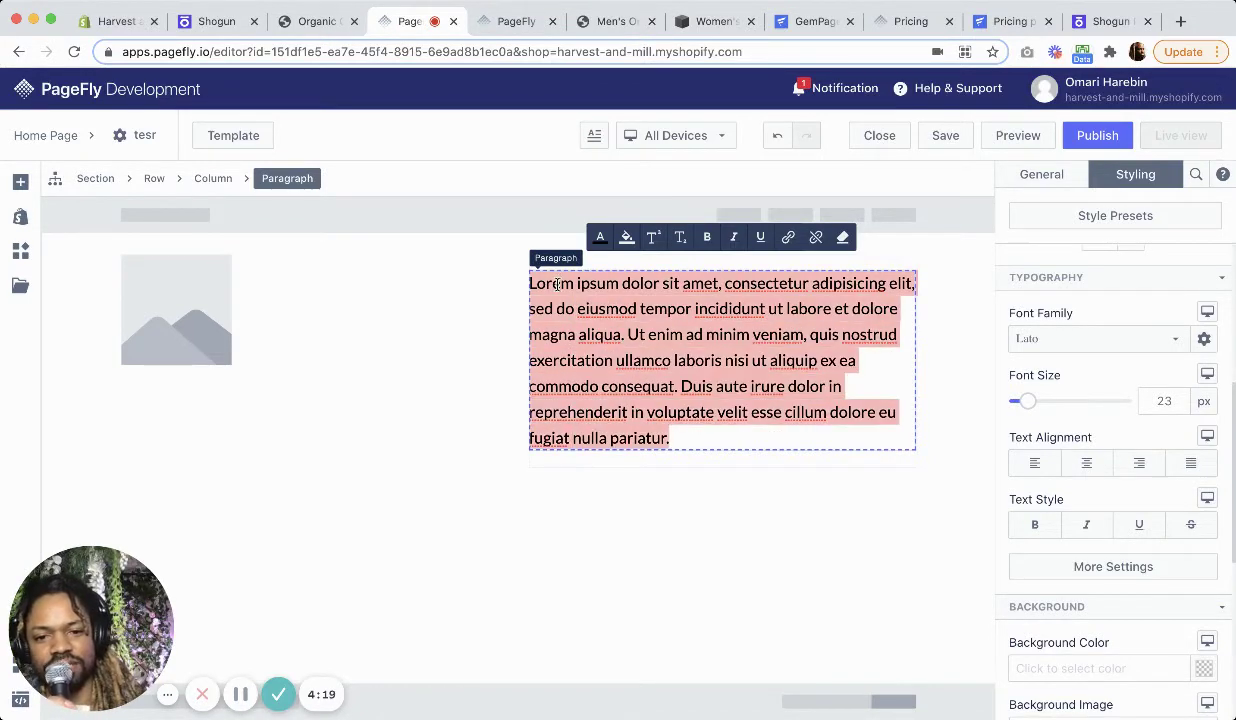
pyautogui.click(600, 240)
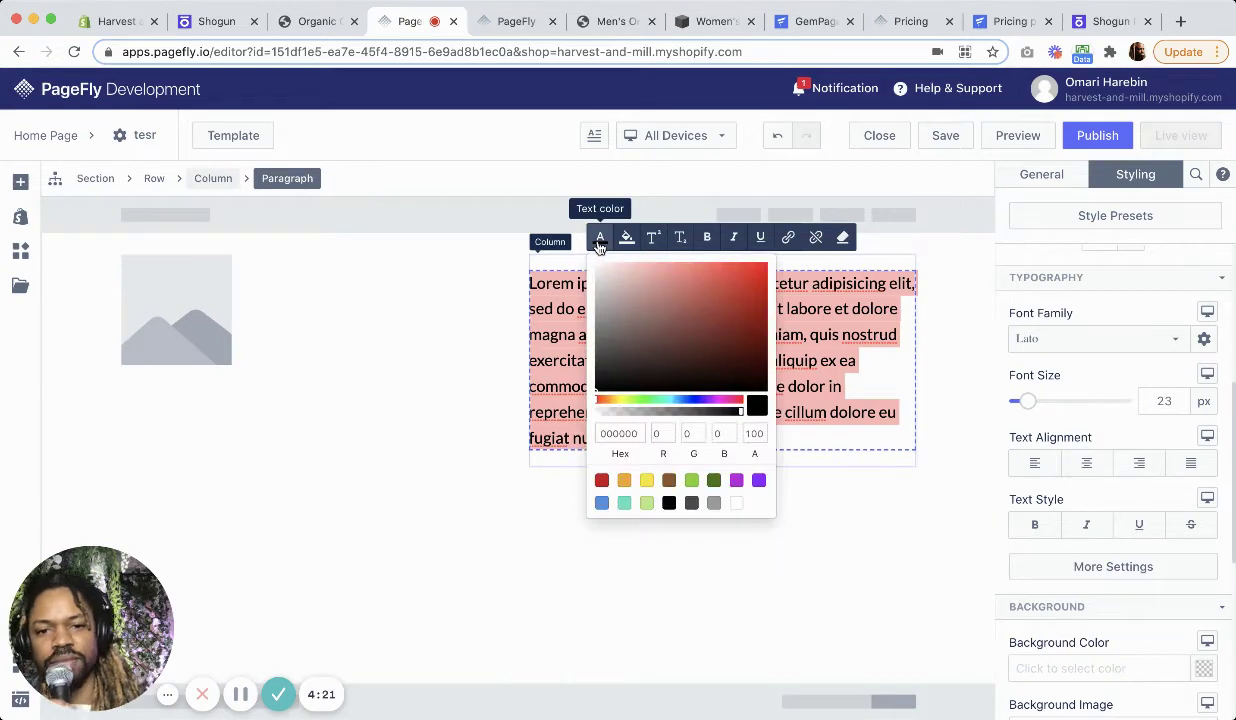
pyautogui.click(752, 276)
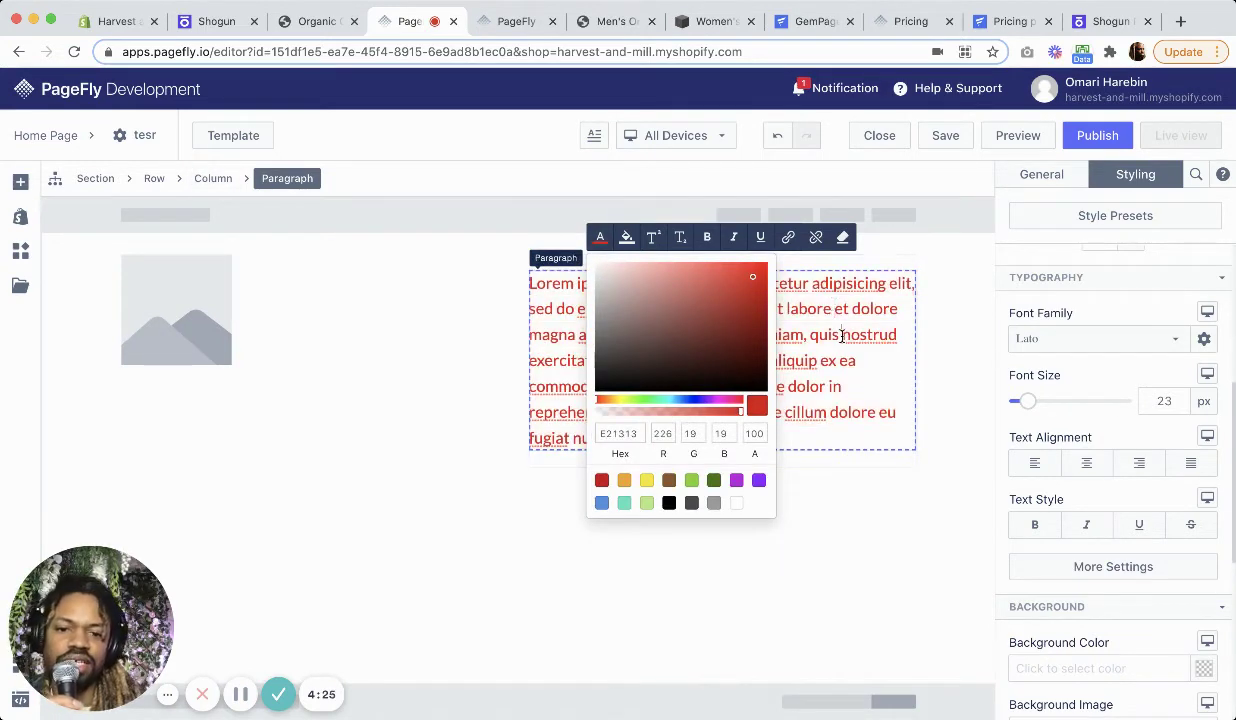
# Try to enter a different hex code for the paragraph's text color, removing the stray characters that land in the paragraph
pyautogui.doubleClick(619, 434)
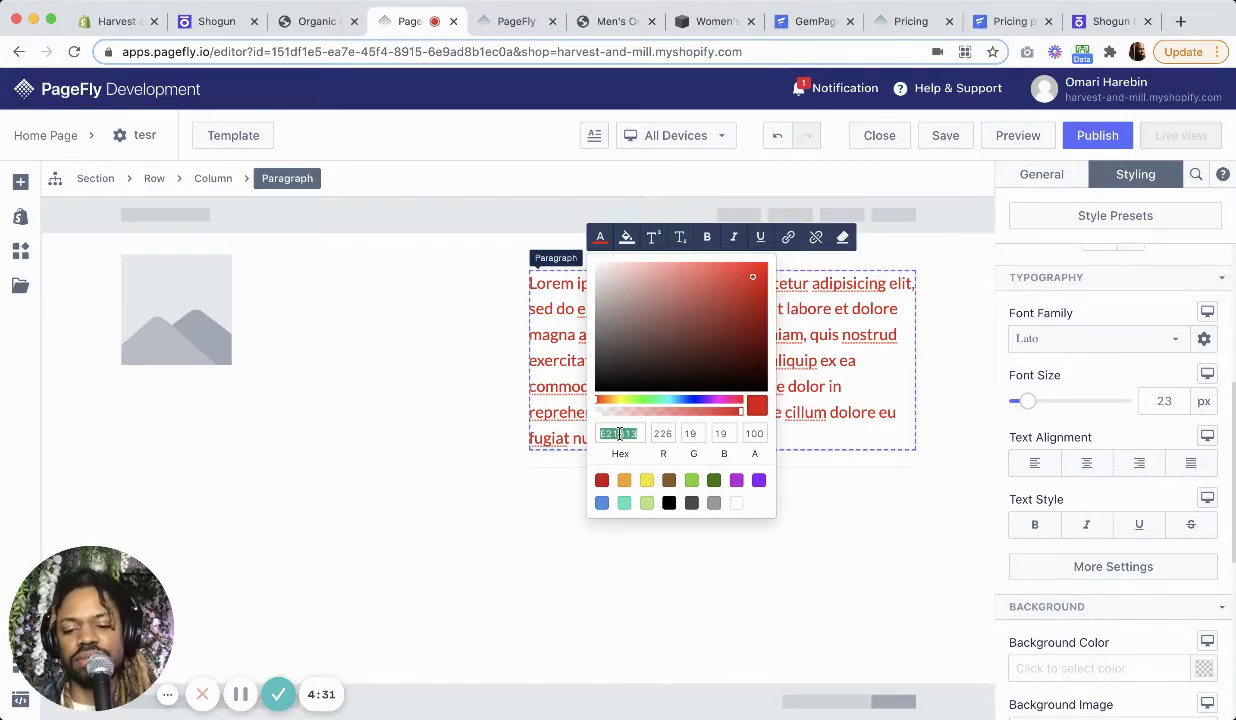
pyautogui.write('5')
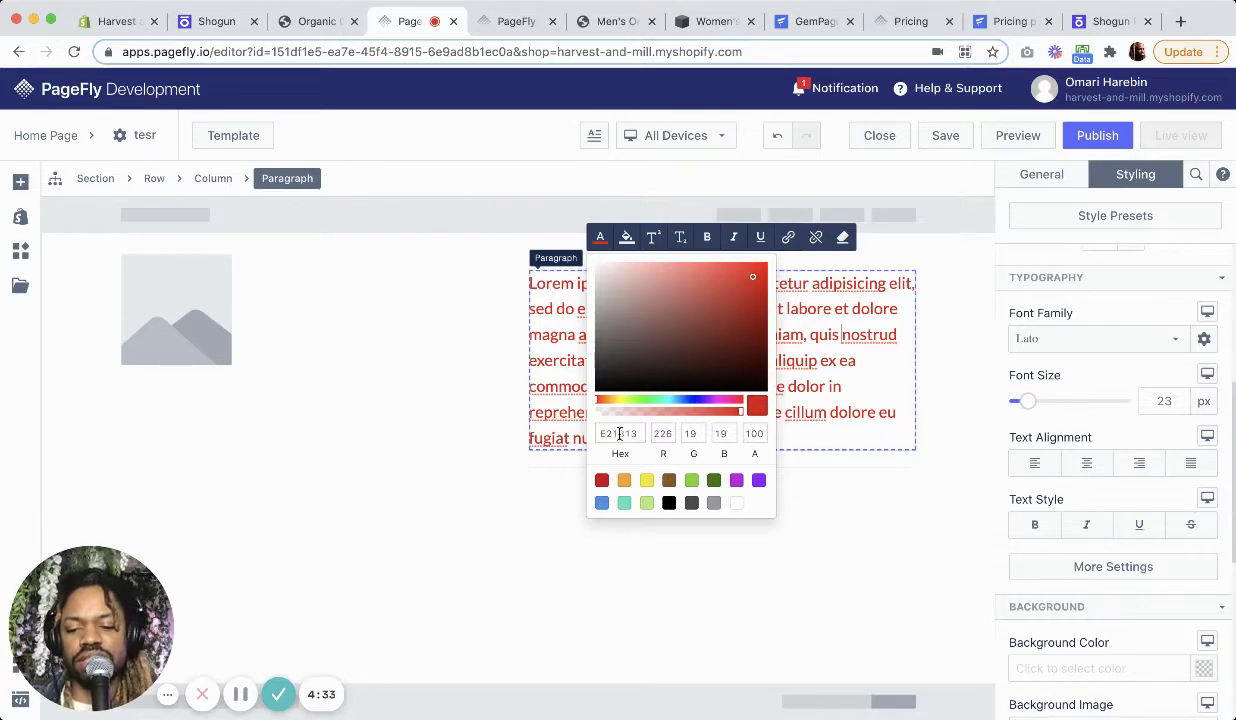
pyautogui.write('a5a')
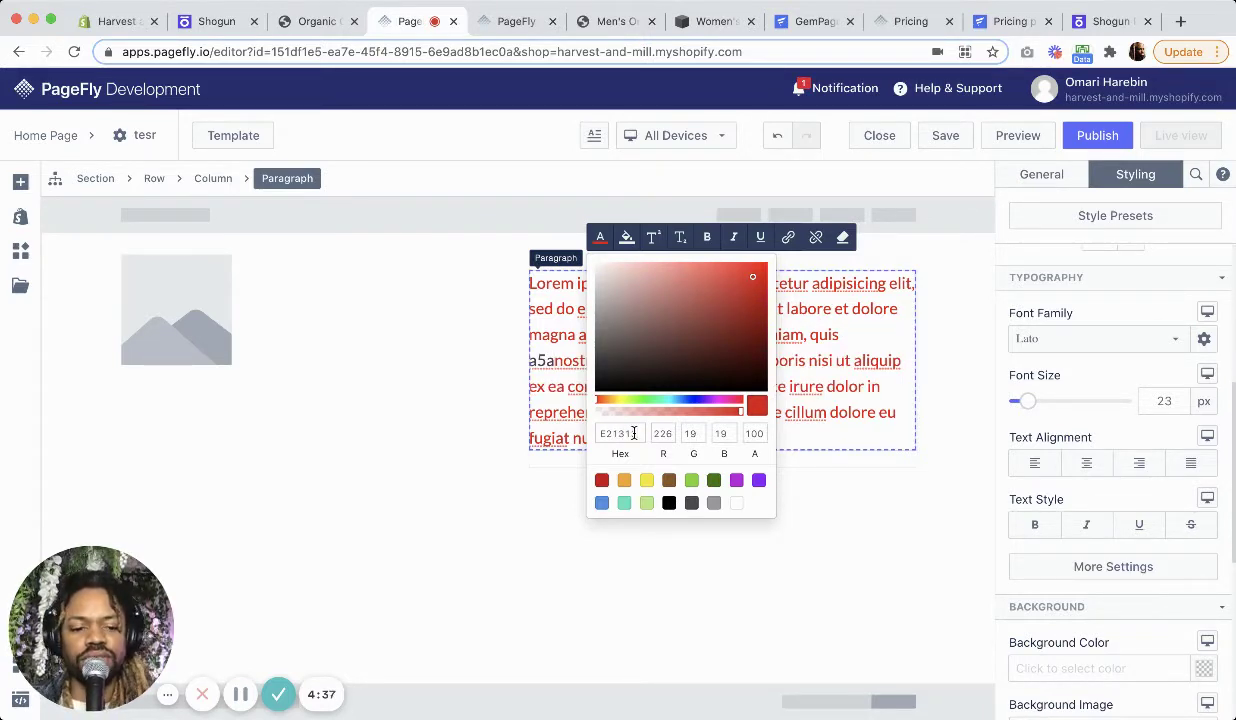
pyautogui.press('BackSpace')
pyautogui.press('BackSpace')
pyautogui.press('BackSpace')
pyautogui.press('BackSpace')
pyautogui.press('BackSpace')
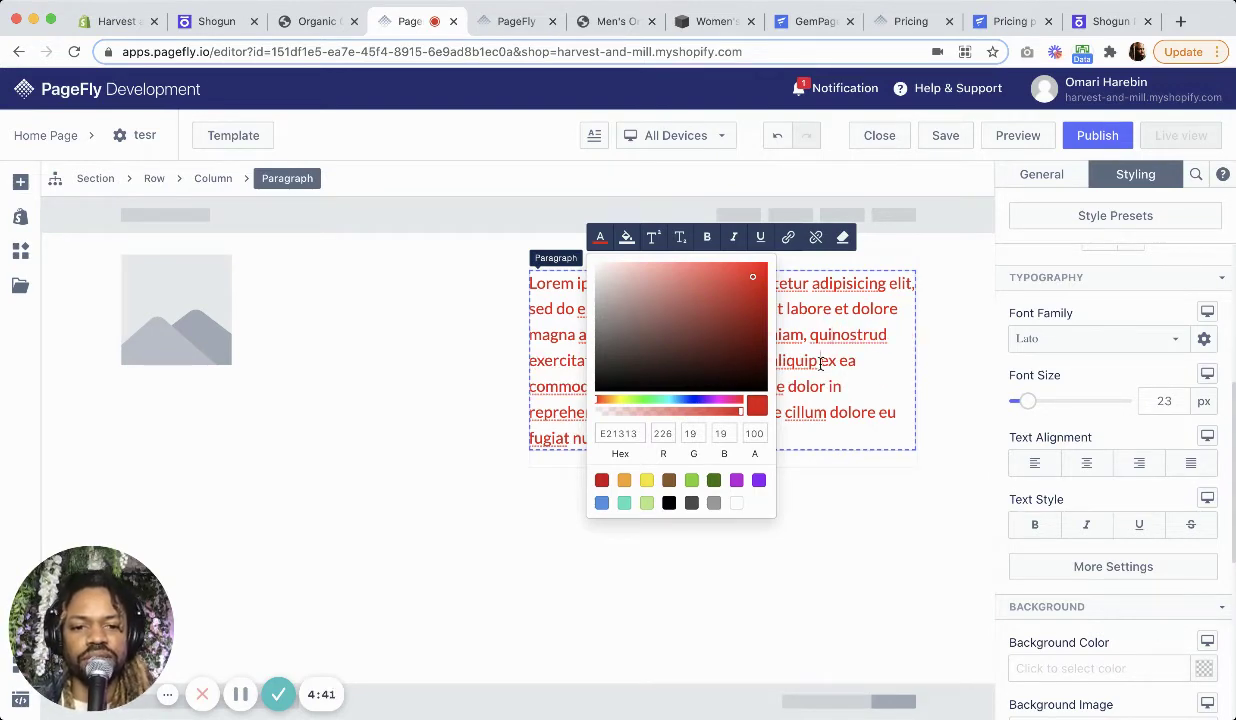
pyautogui.click(75, 260)
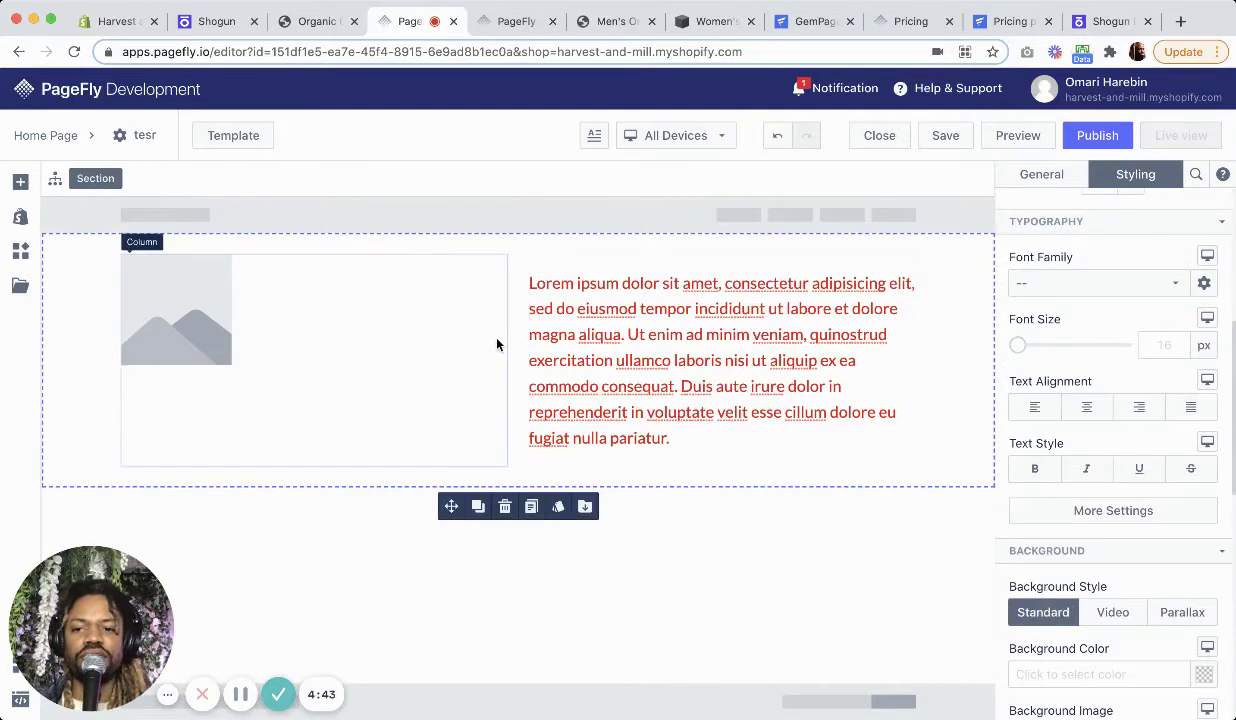
# Delete all of the paragraph's text in the second column
pyautogui.click(600, 343)
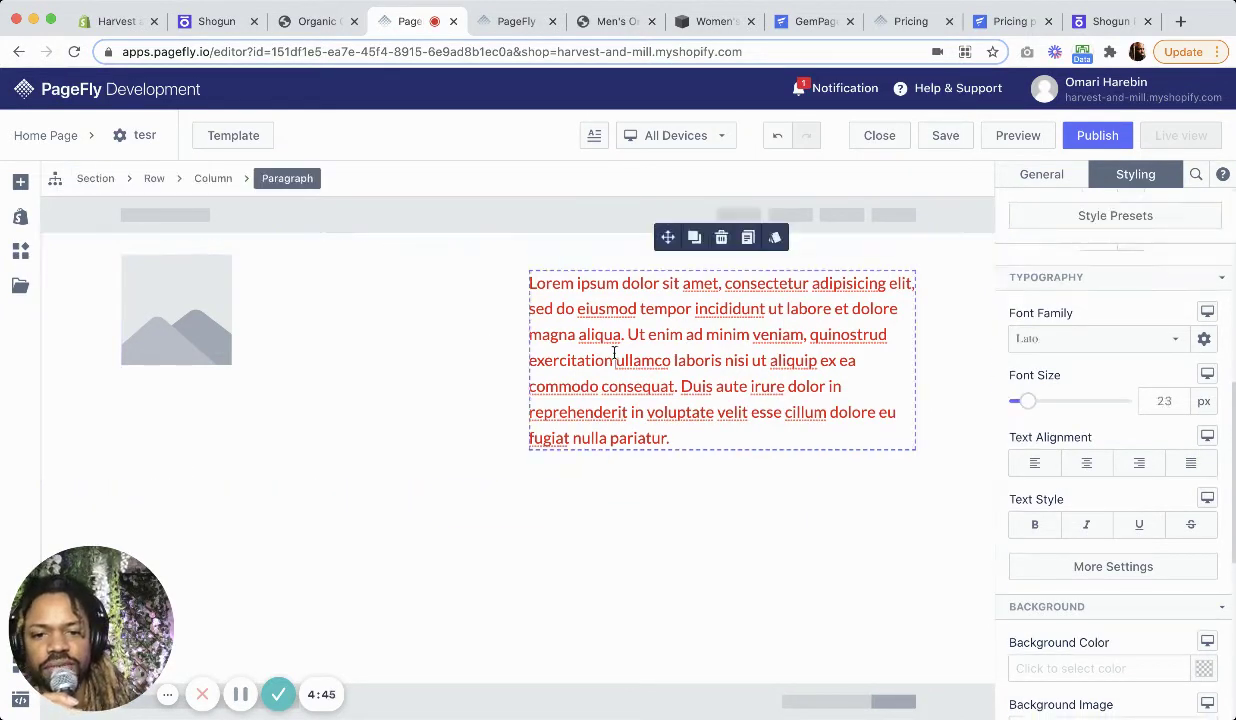
pyautogui.doubleClick(602, 343)
pyautogui.press('super+a')
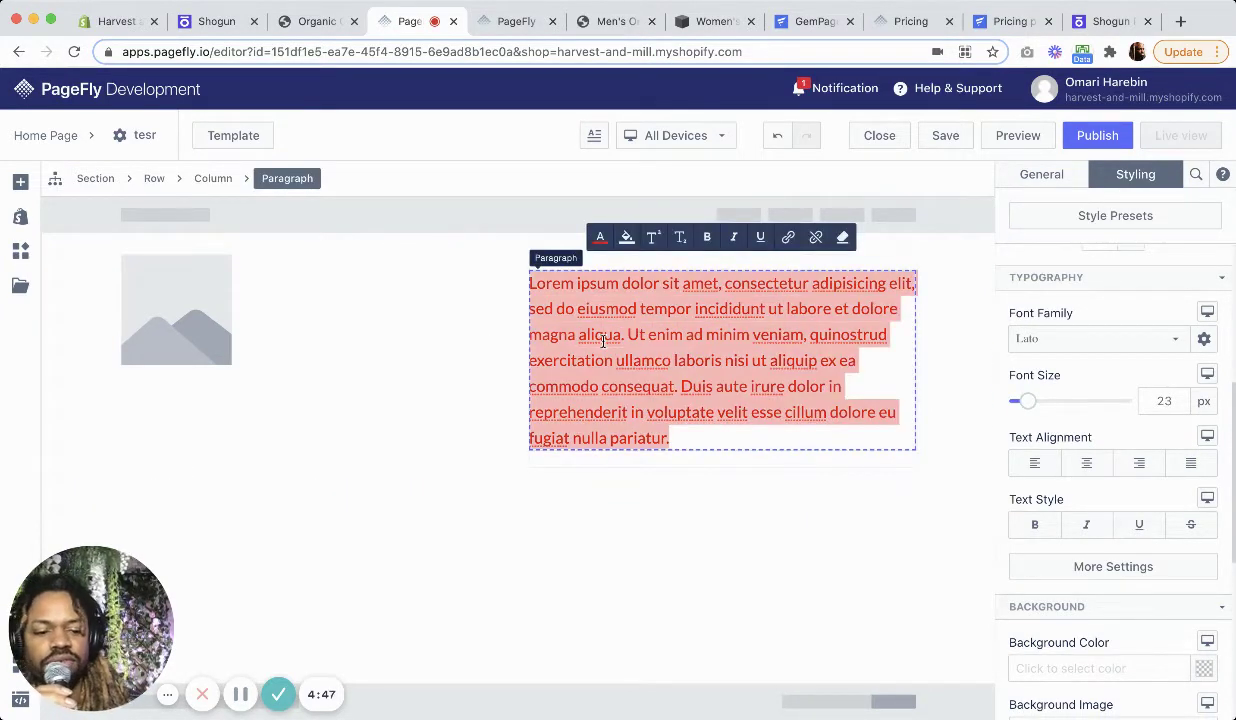
pyautogui.press('BackSpace')
# Examine the styling and general settings available for the first column, which holds the image placeholder
pyautogui.click(408, 345)
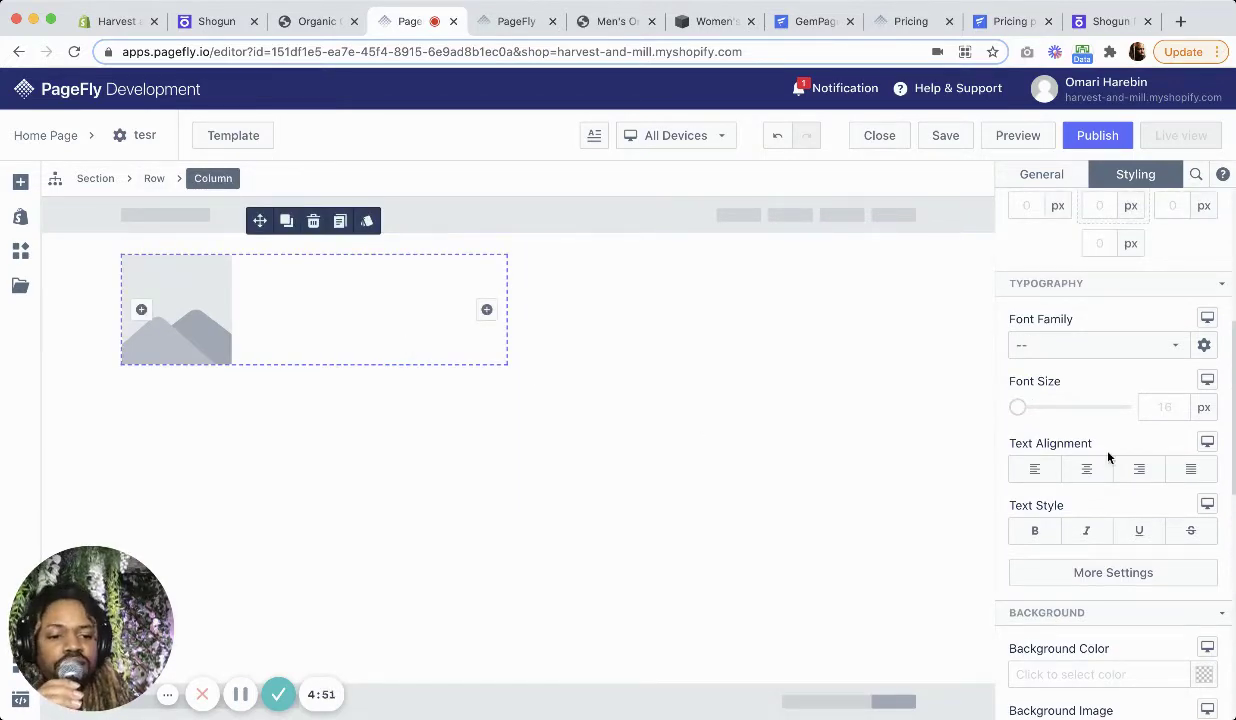
pyautogui.scroll(-5, 1108, 457)
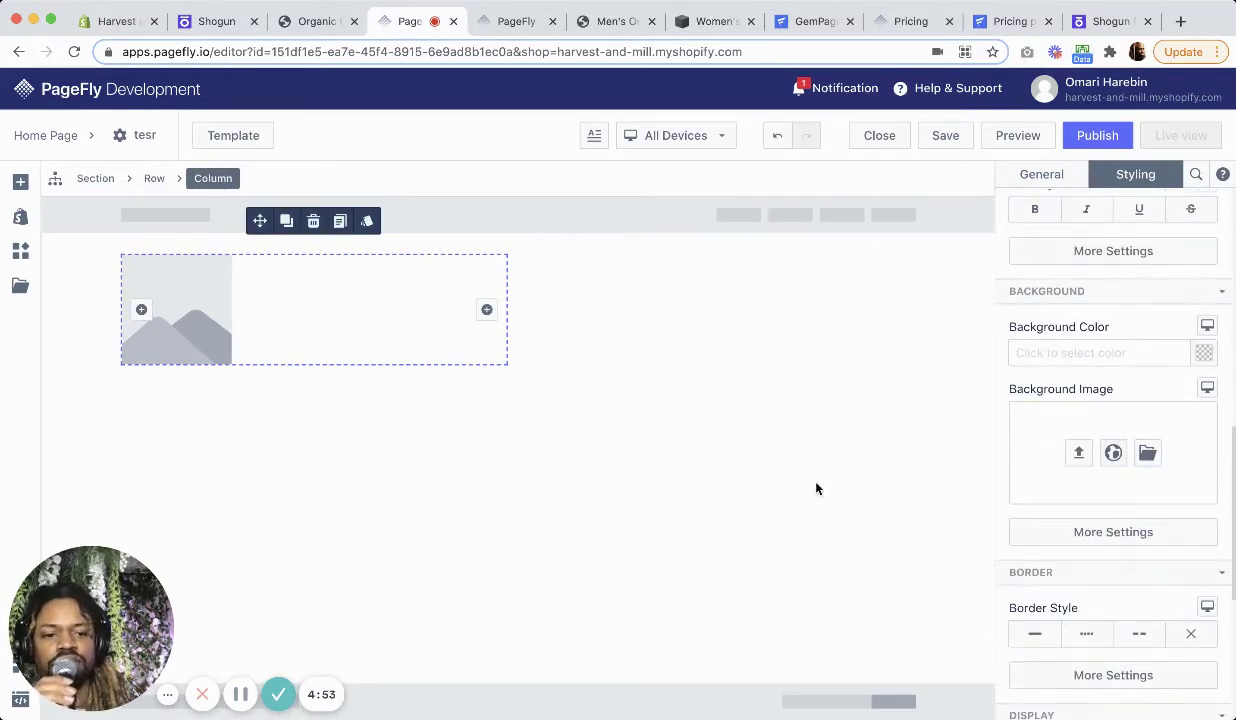
pyautogui.scroll(-5, 1119, 460)
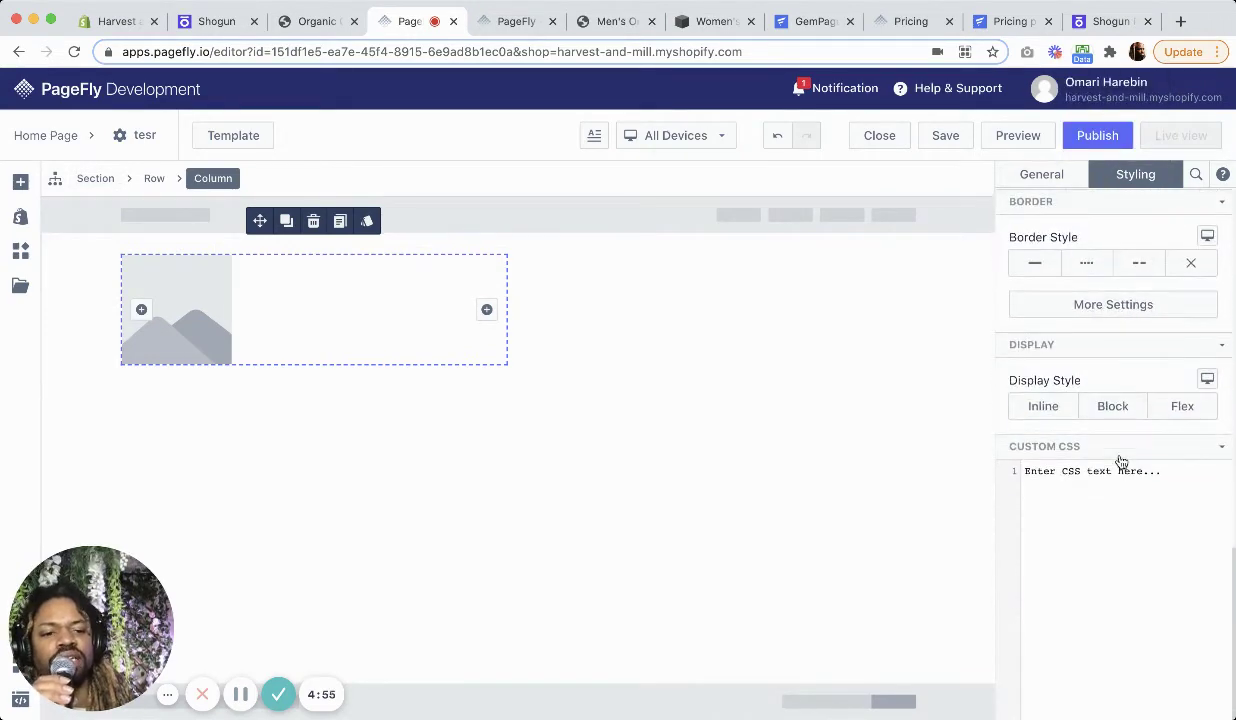
pyautogui.scroll(10, 1115, 455)
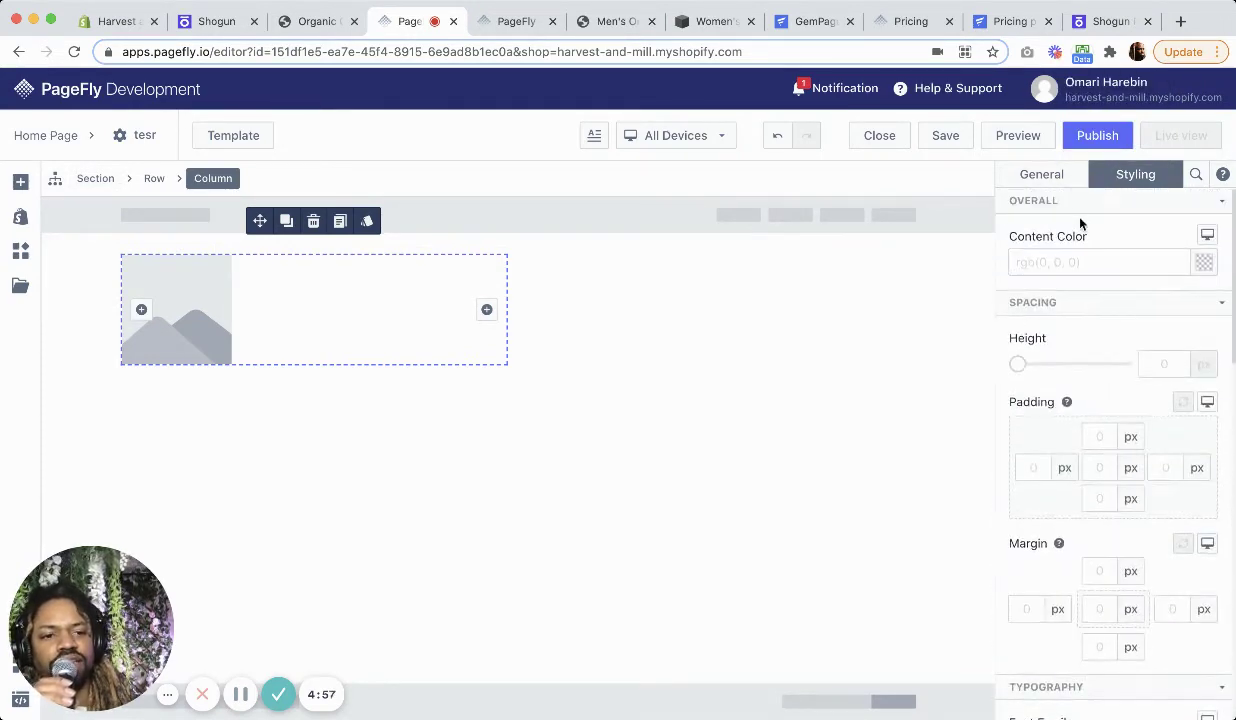
pyautogui.click(1076, 172)
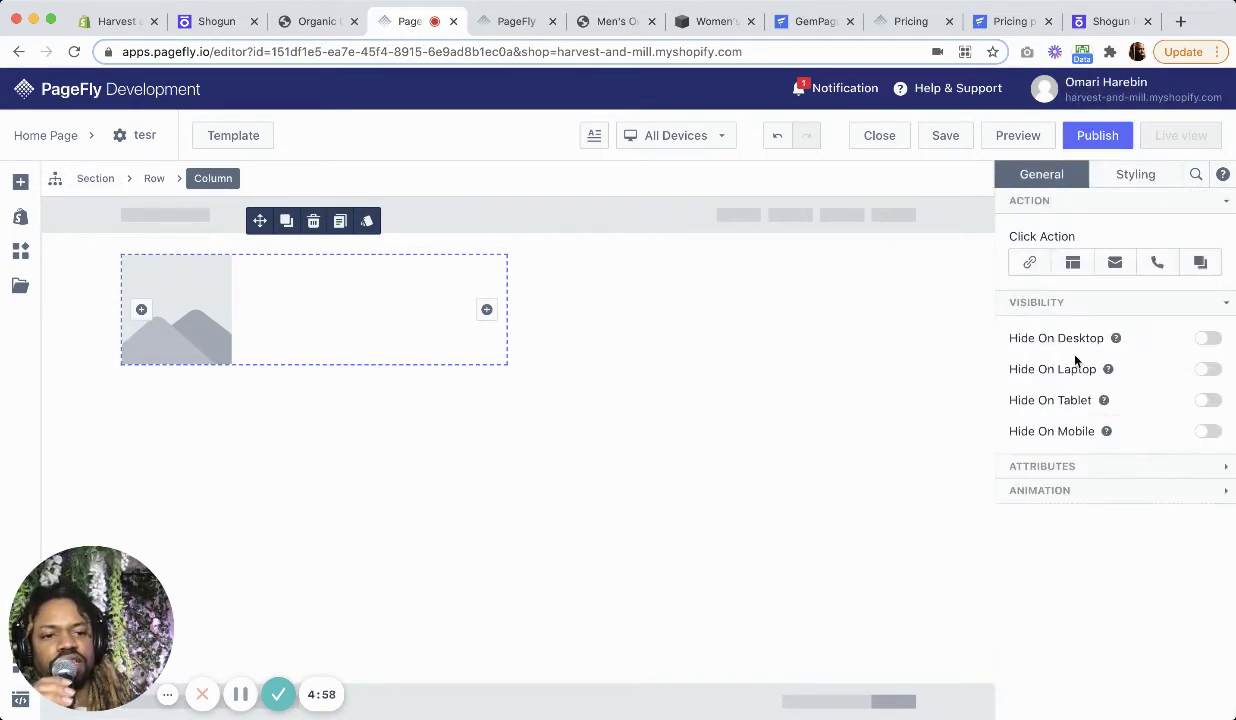
pyautogui.click(1129, 174)
pyautogui.scroll(-5, 1076, 389)
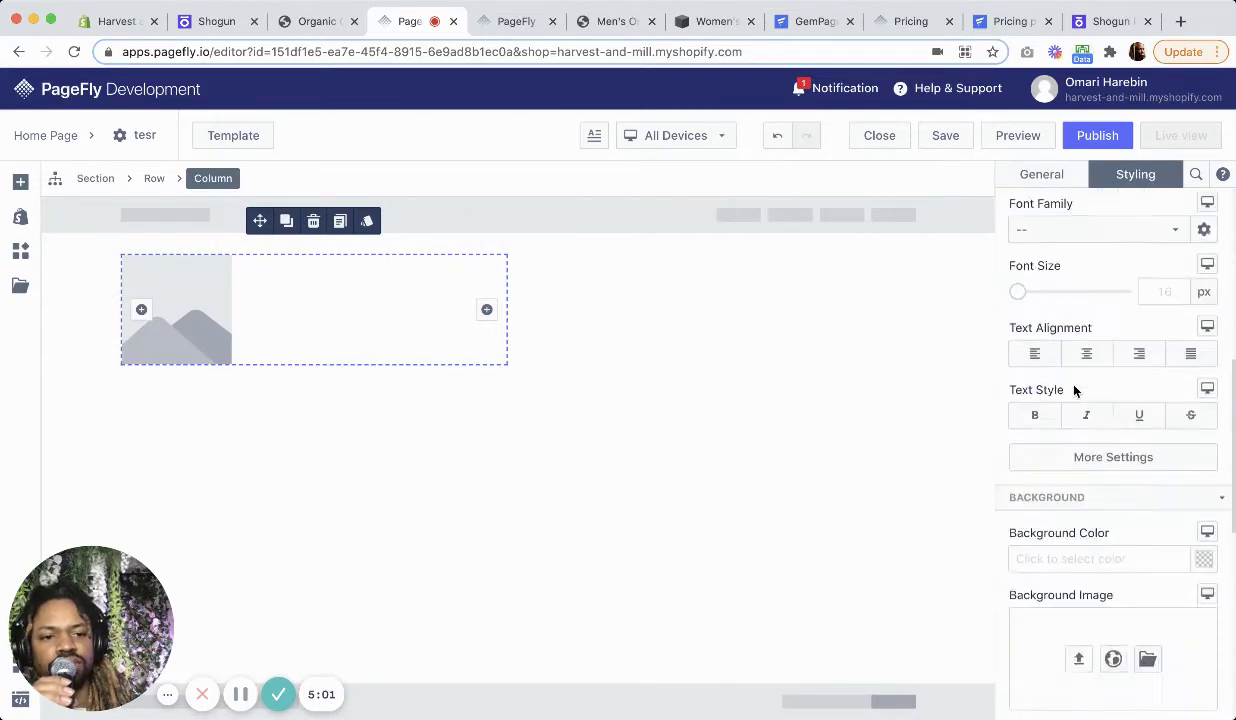
pyautogui.scroll(-5, 1075, 389)
pyautogui.scroll(6, 1075, 389)
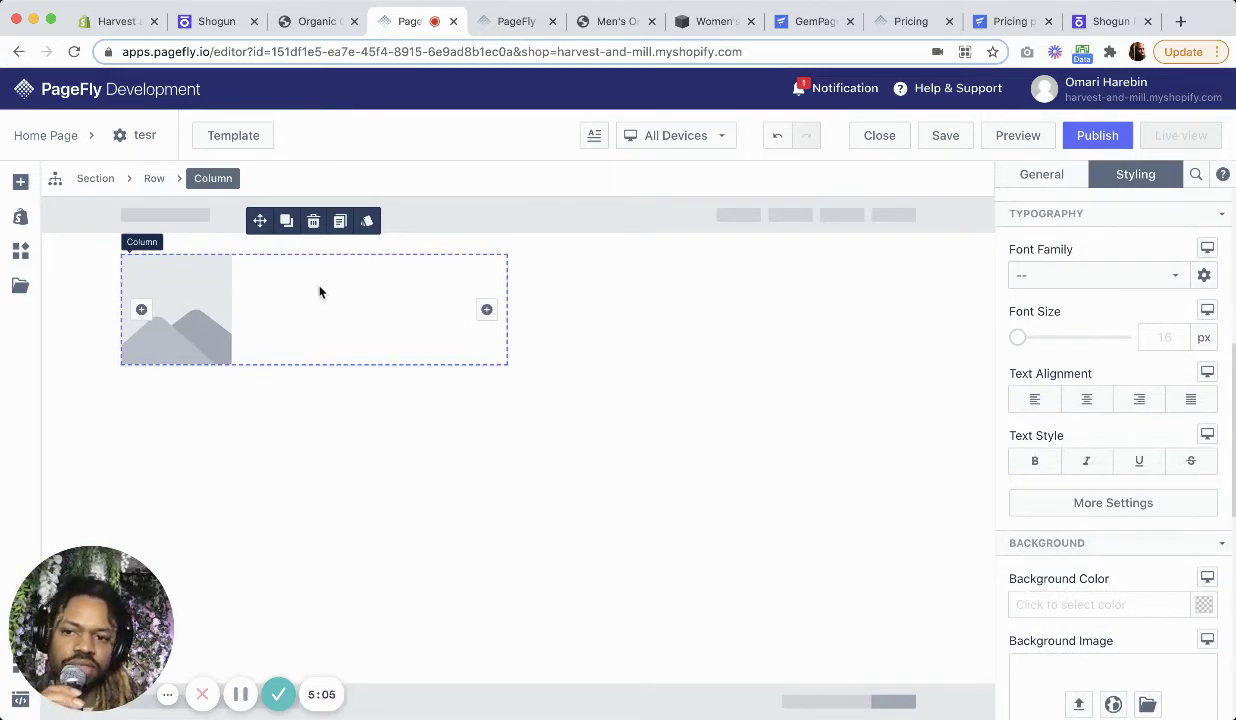
# Switch to the Welcome Home page open in the other PageFly editor tab
pyautogui.click(500, 24)
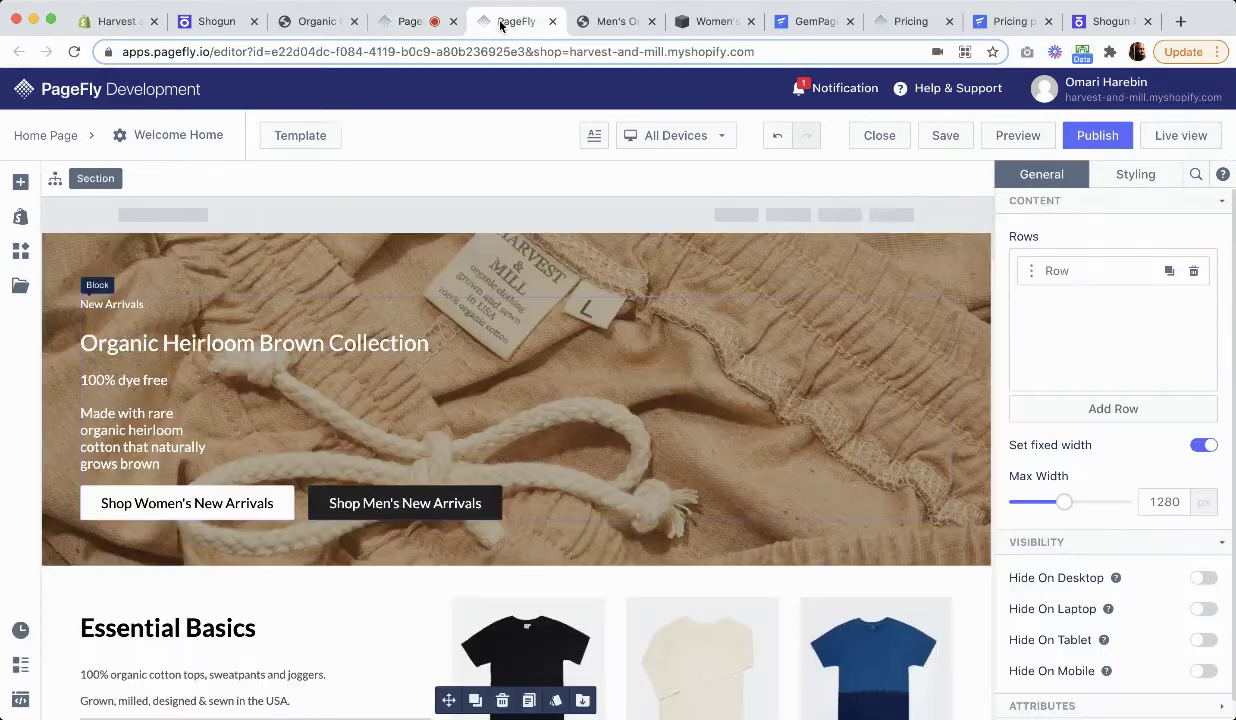
# Look through the sections of the Welcome Home page down to Artist Series and return to the hero banner
pyautogui.scroll(-15, 426, 390)
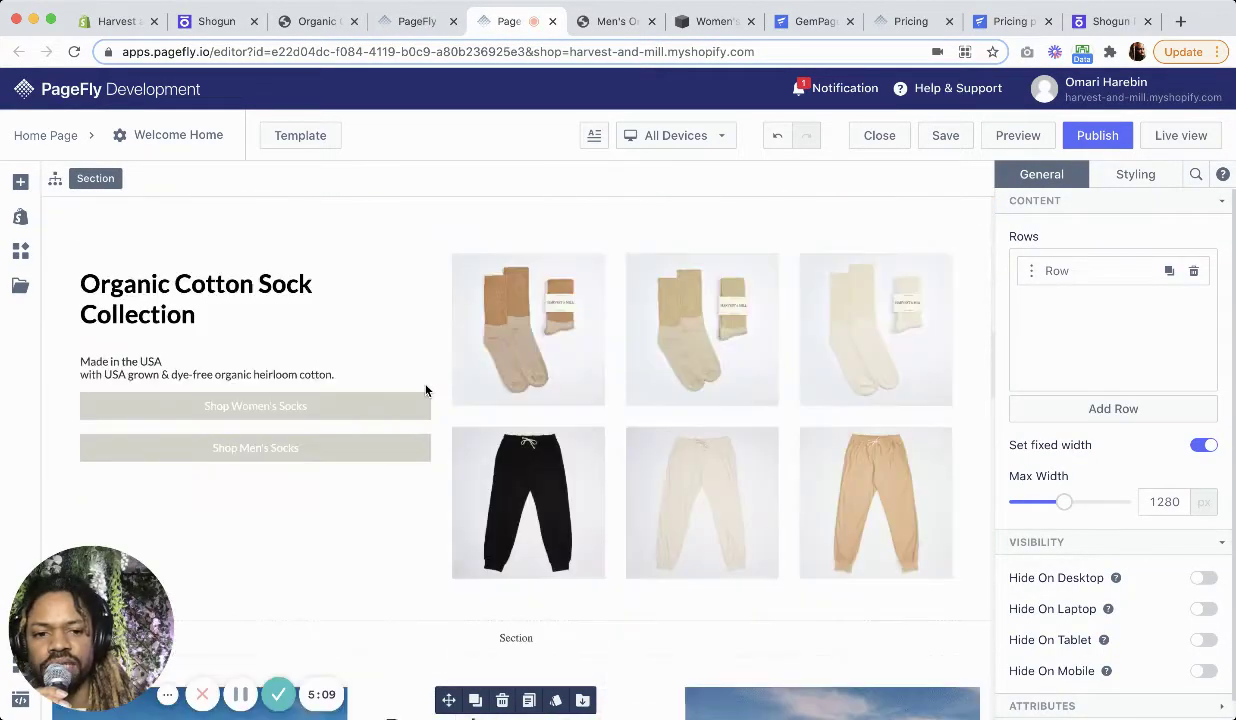
pyautogui.scroll(-15, 426, 390)
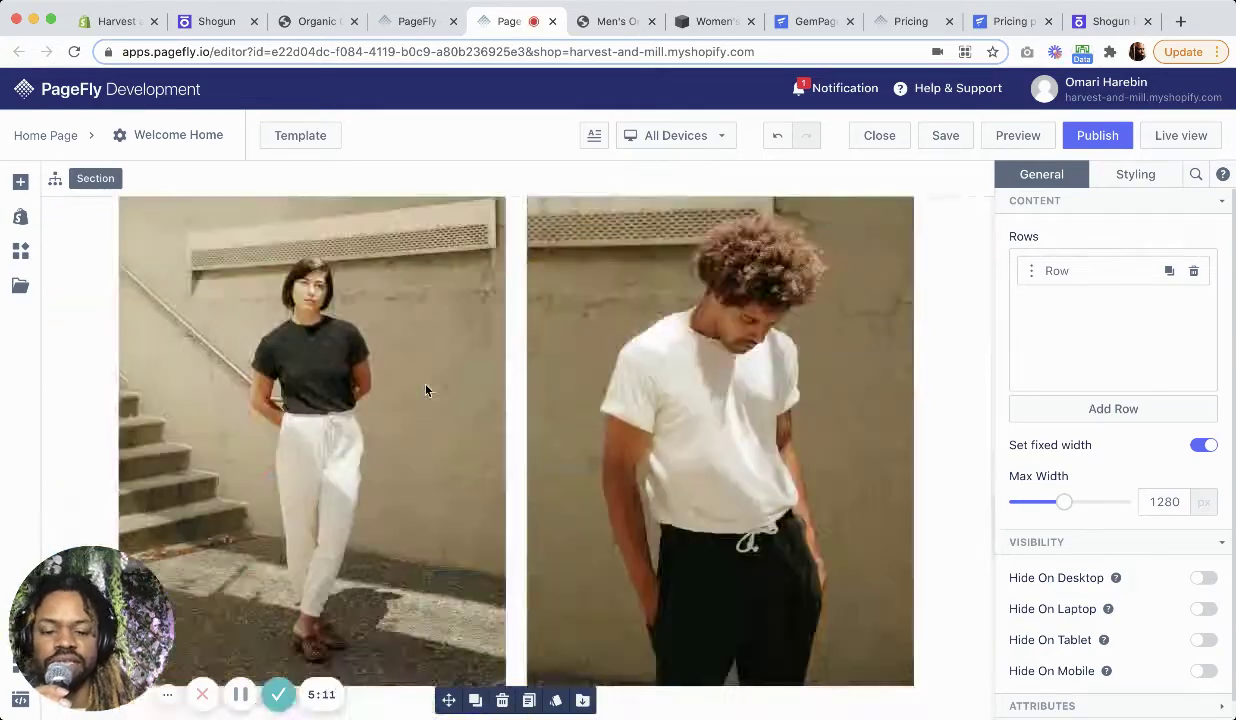
pyautogui.scroll(-10, 426, 390)
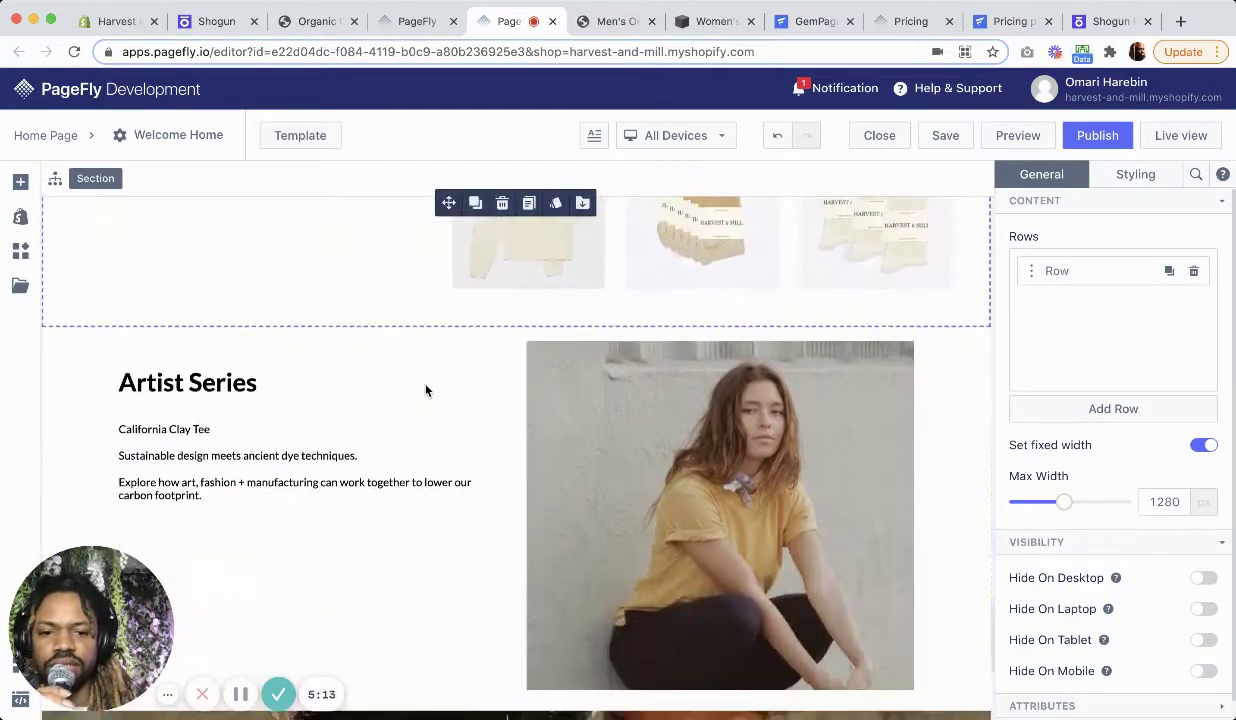
pyautogui.scroll(15, 426, 390)
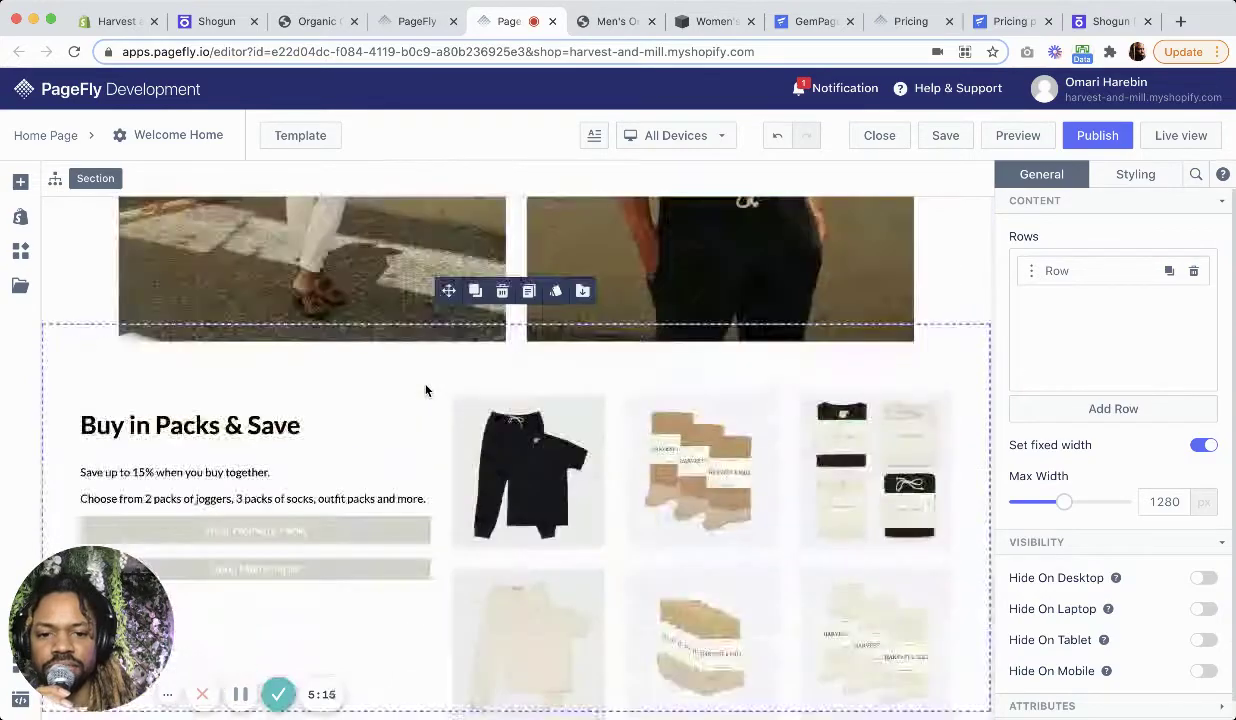
pyautogui.scroll(15, 426, 390)
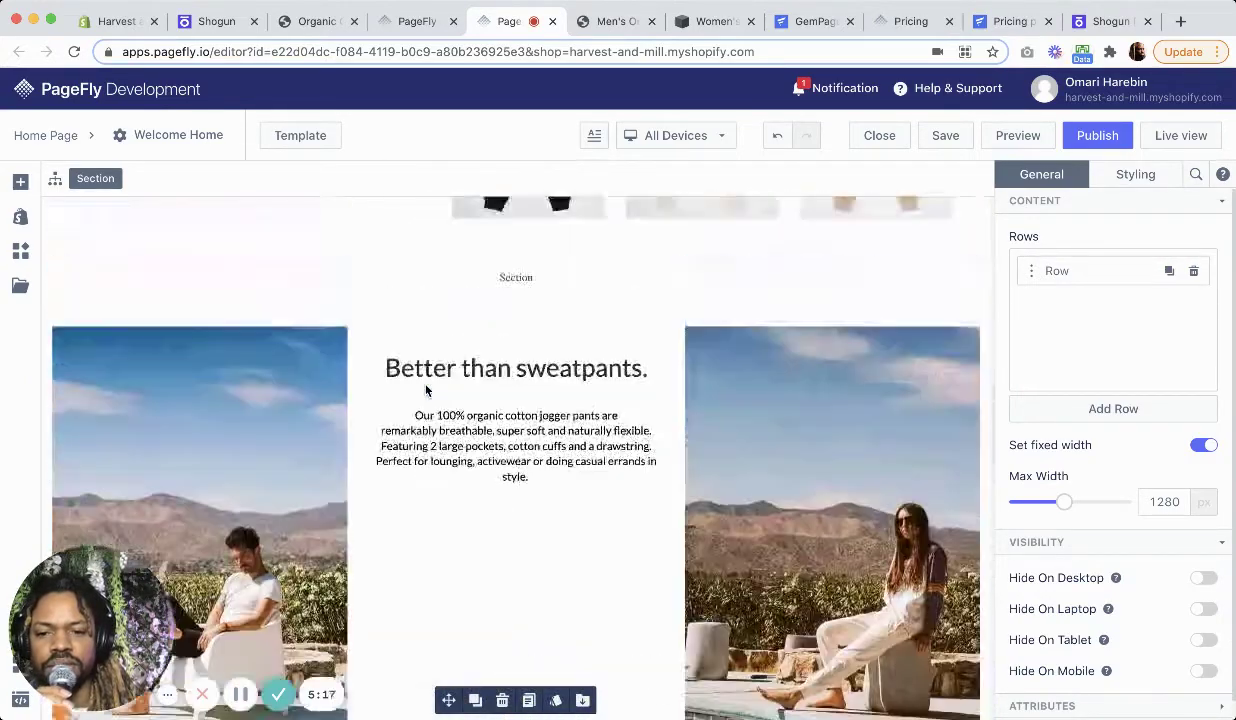
pyautogui.scroll(15, 426, 390)
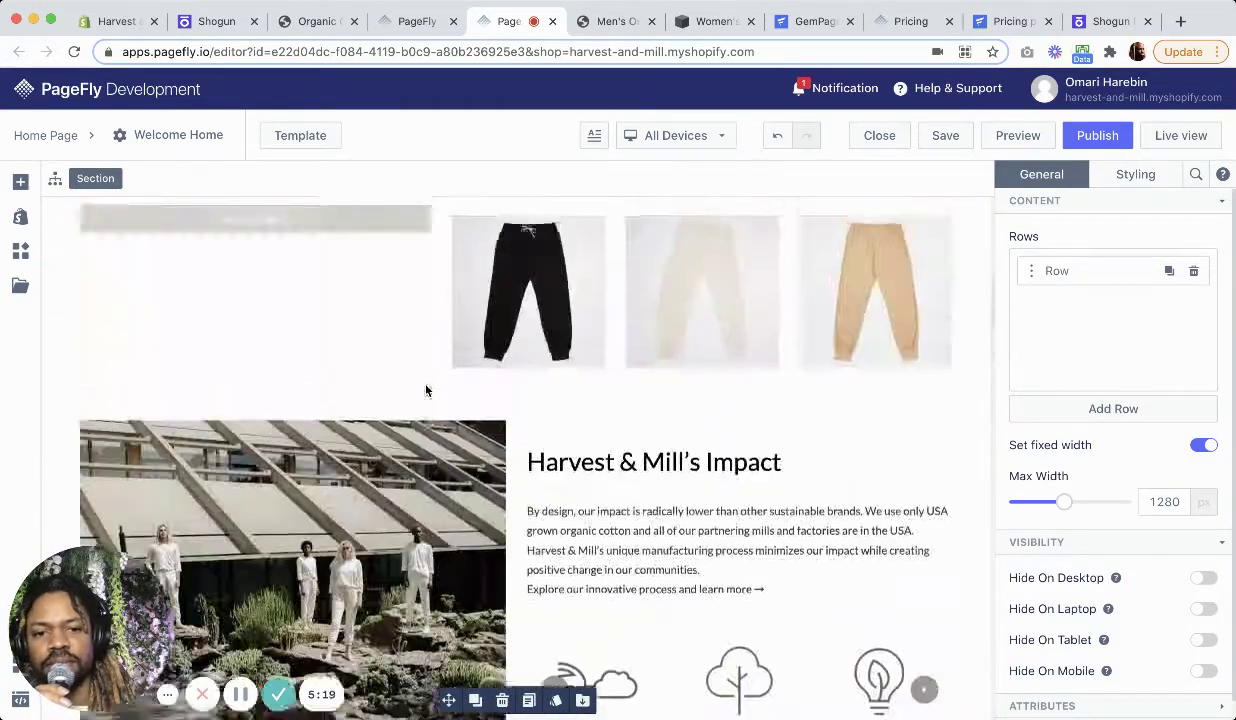
pyautogui.scroll(5, 426, 390)
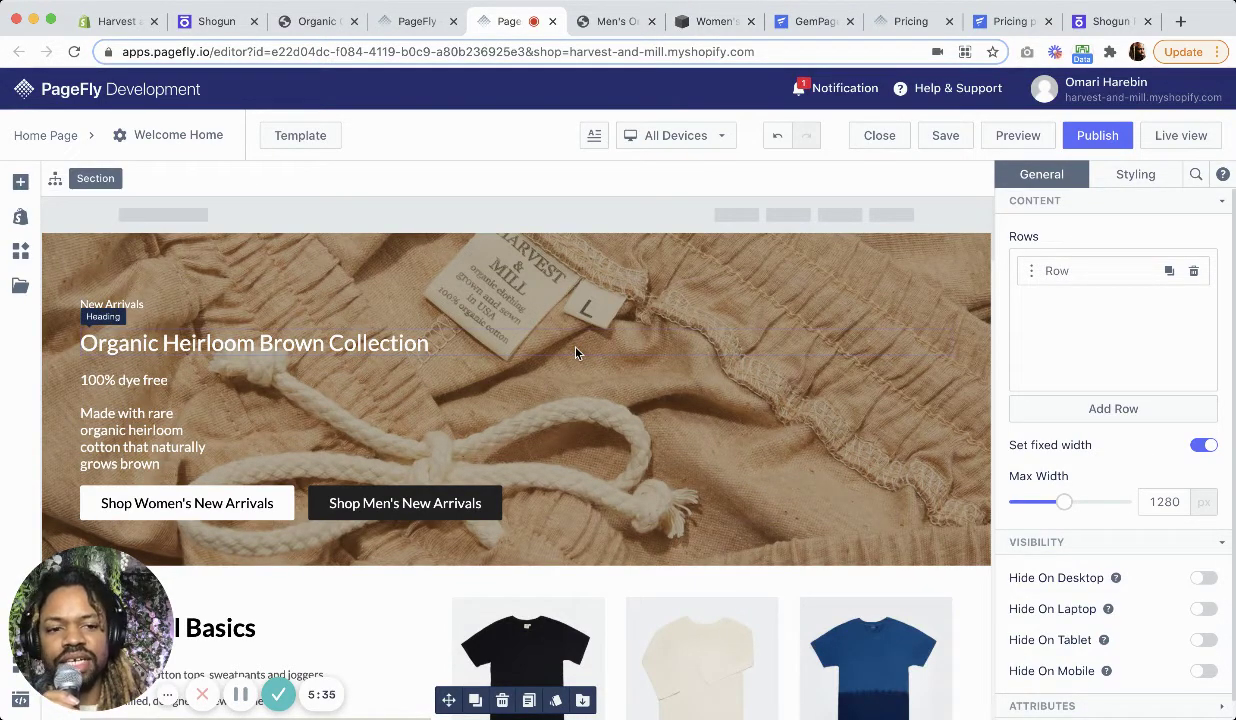
# Switch to the About 3 page in the GemPages editor and examine the elements available in its library
pyautogui.click(810, 24)
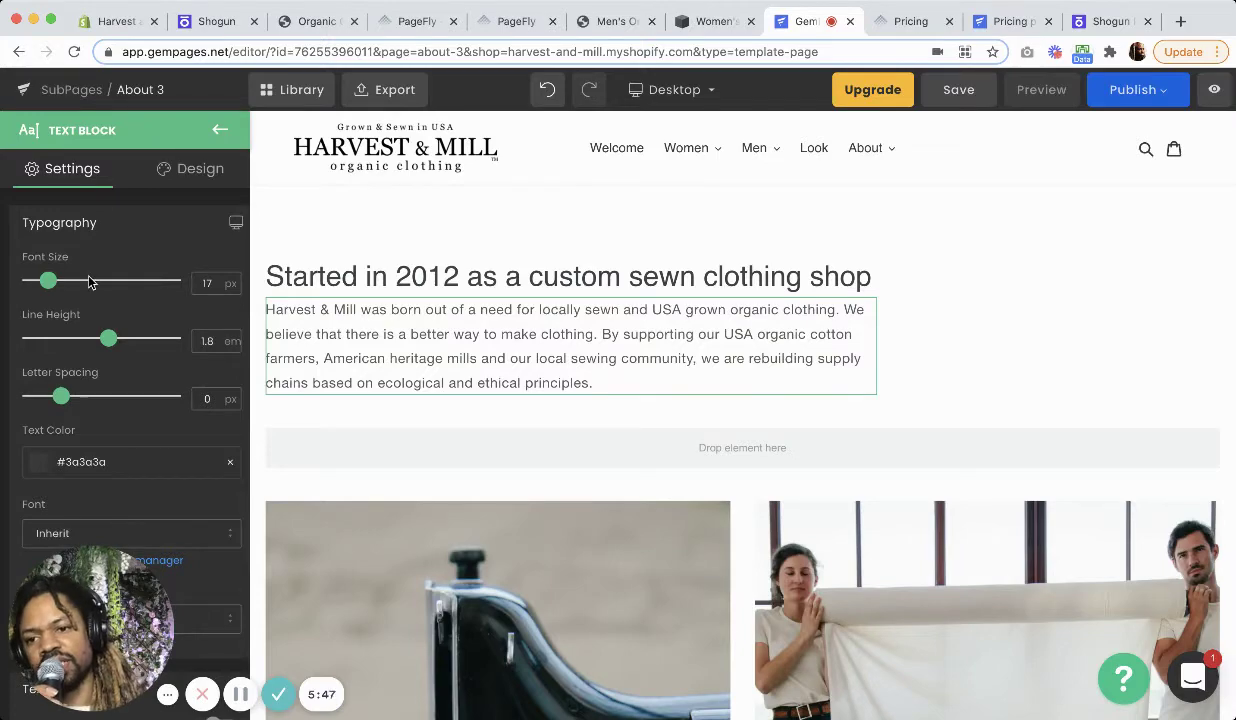
pyautogui.scroll(-2, 524, 243)
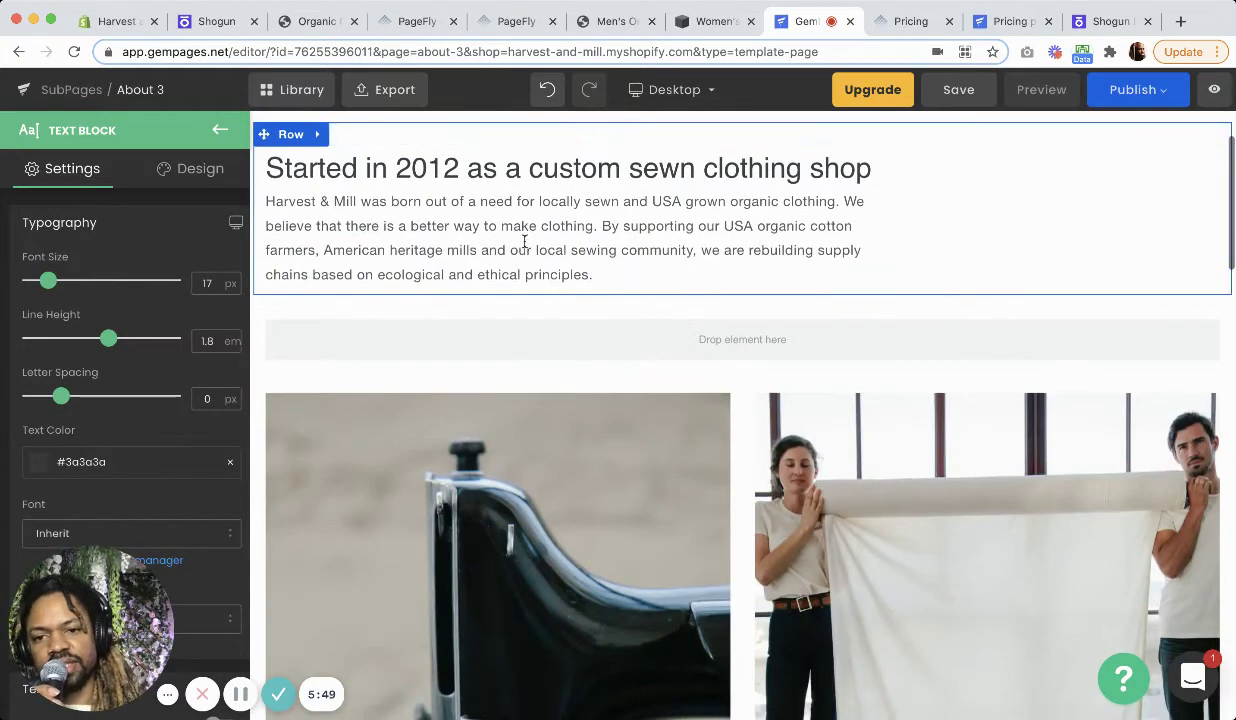
pyautogui.scroll(2, 510, 240)
pyautogui.click(220, 131)
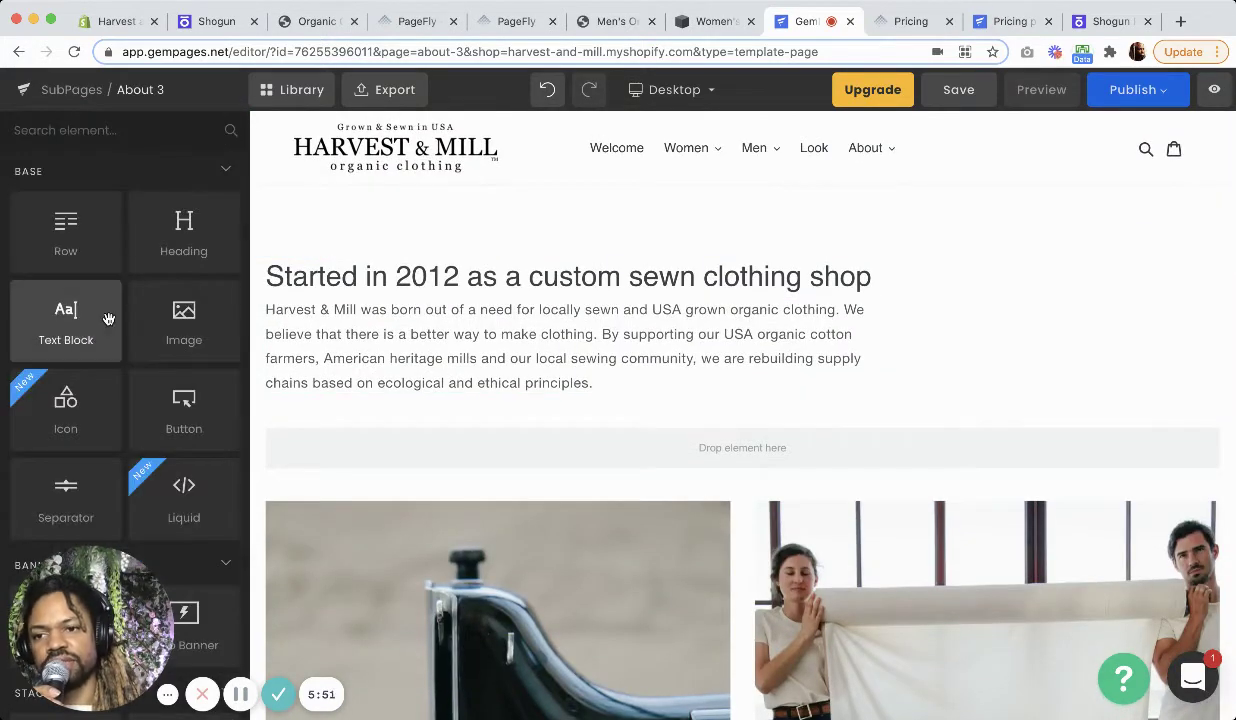
pyautogui.scroll(-5, 129, 295)
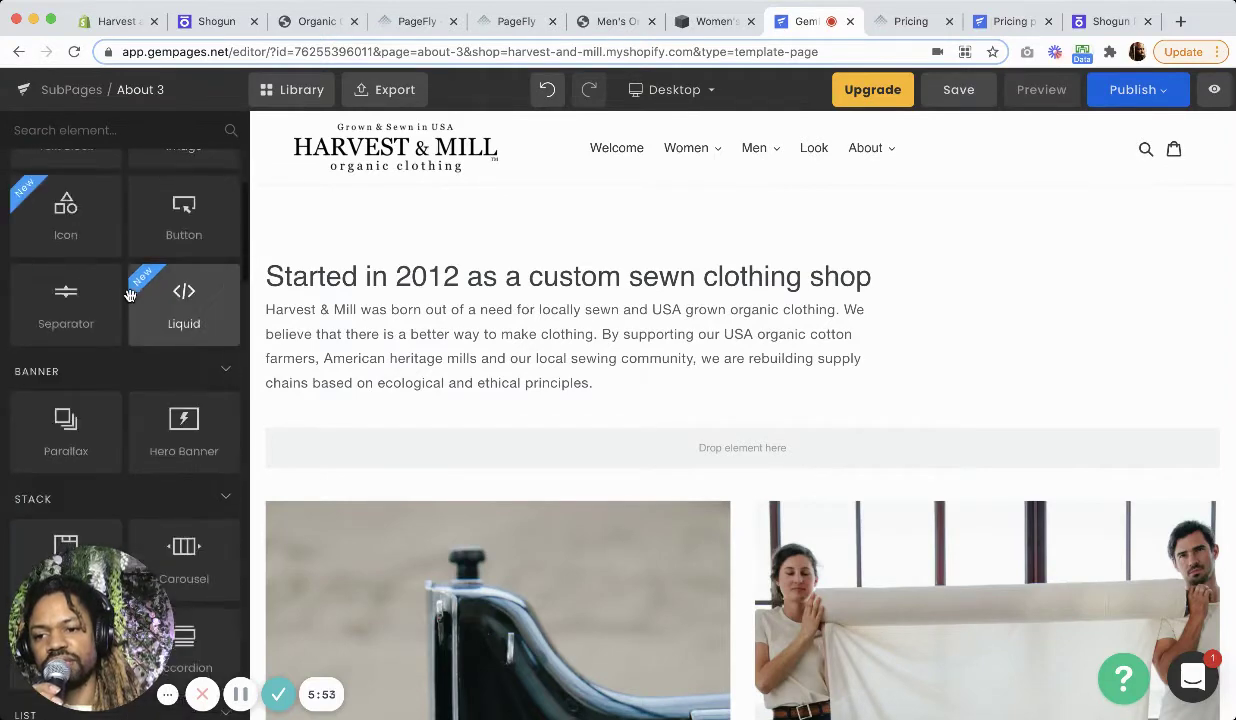
pyautogui.scroll(5, 130, 290)
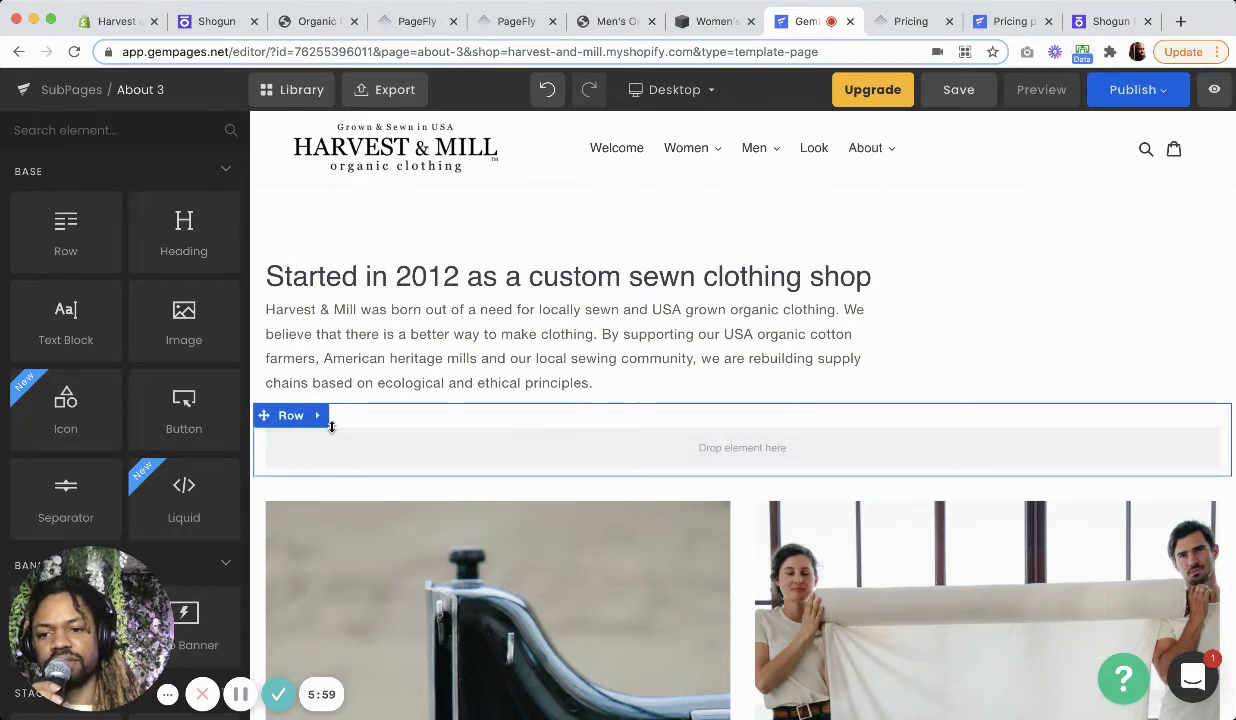
# Move the empty row above the "Started in 2012" heading and add another row above that section
pyautogui.moveTo(263, 415); pyautogui.dragTo(326, 247)
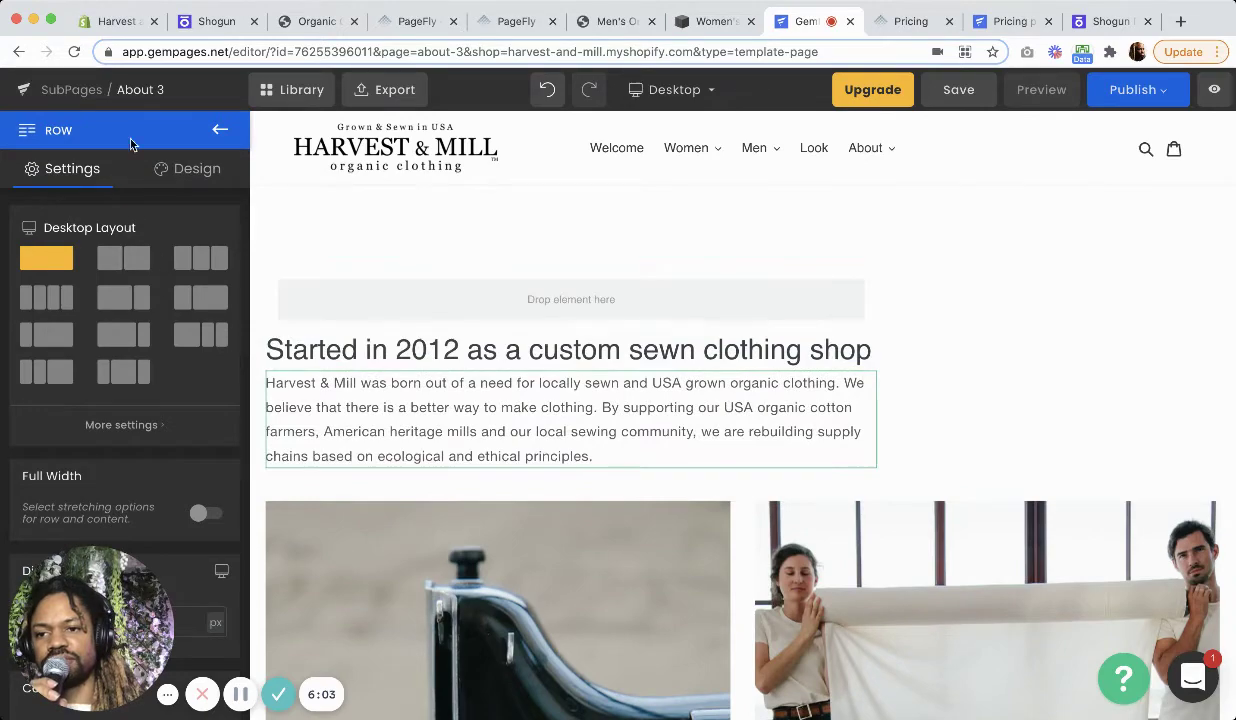
pyautogui.click(220, 131)
pyautogui.moveTo(62, 210); pyautogui.dragTo(532, 234)
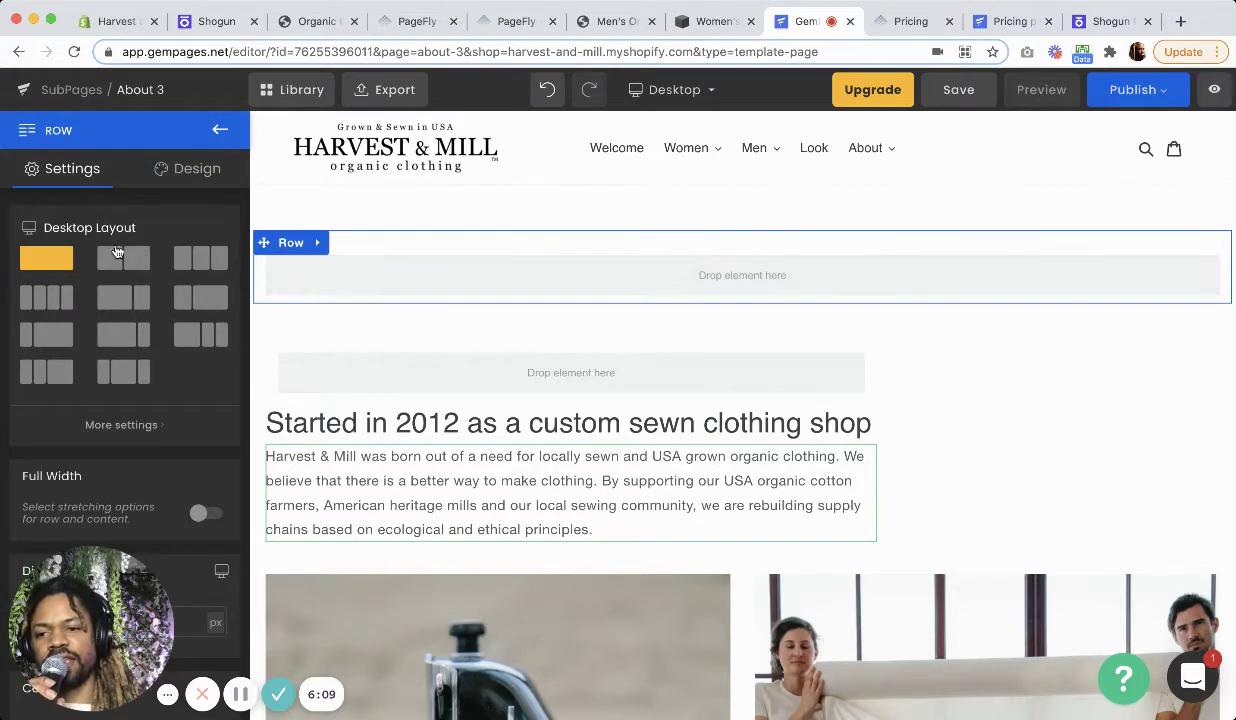
# Try the two- and three-column layouts on the new row, then set a narrow column followed by a wide one
pyautogui.click(125, 262)
pyautogui.click(200, 261)
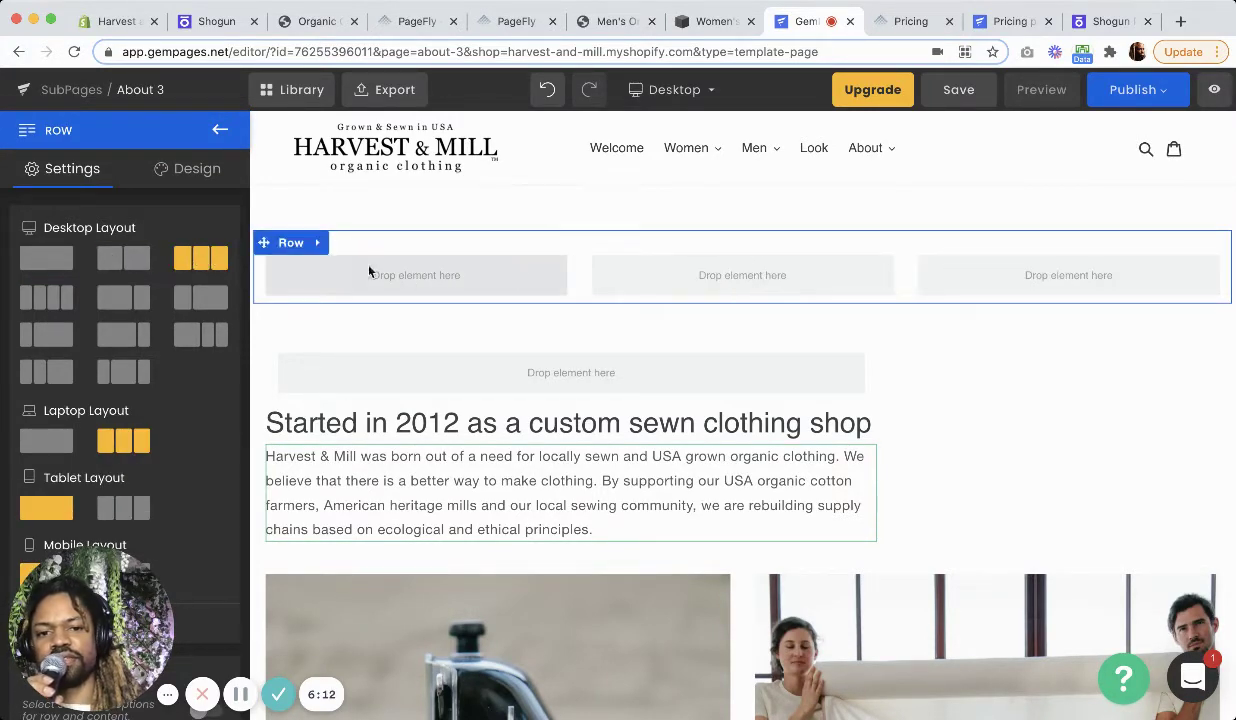
pyautogui.click(201, 297)
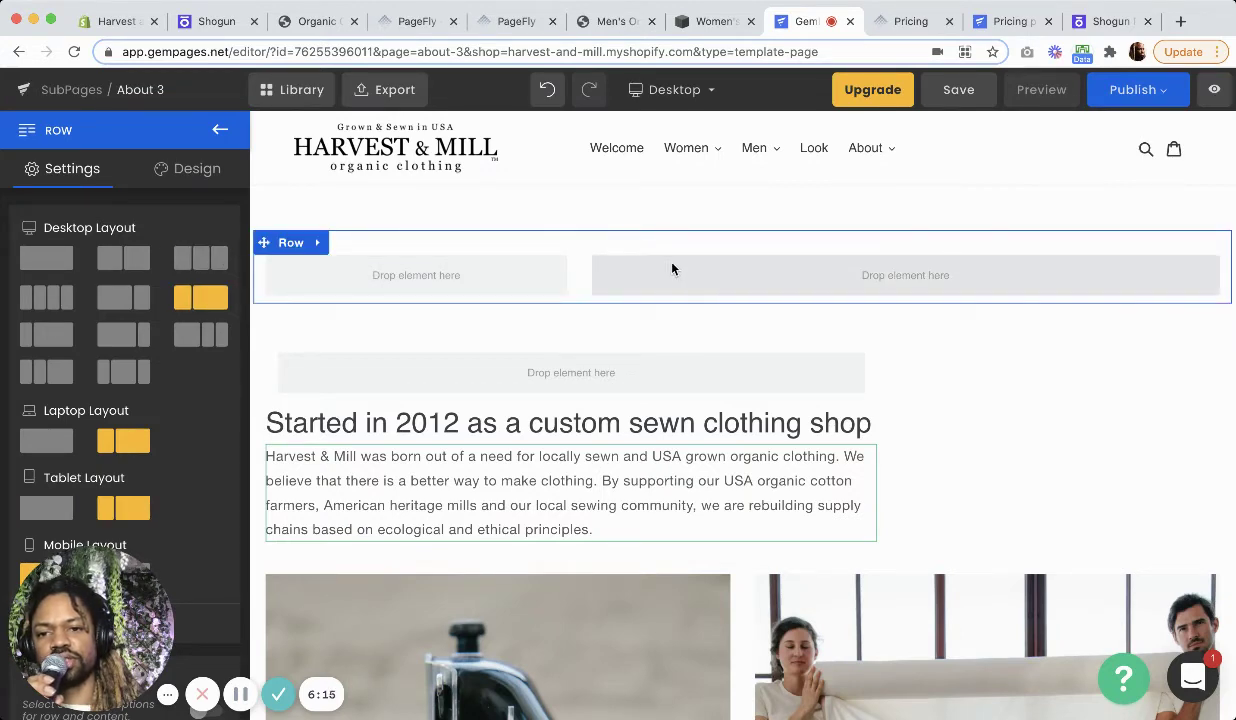
# Add an Image element to the wide second column of the new row
pyautogui.click(212, 124)
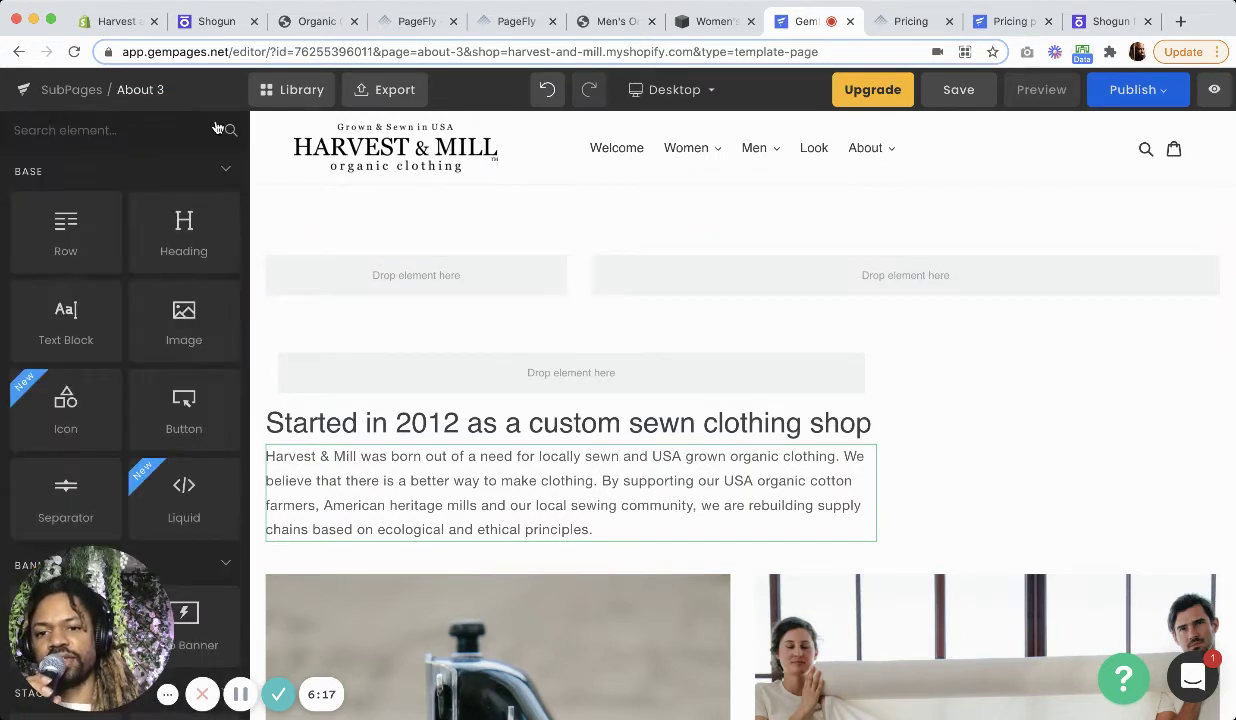
pyautogui.moveTo(185, 312); pyautogui.dragTo(696, 278)
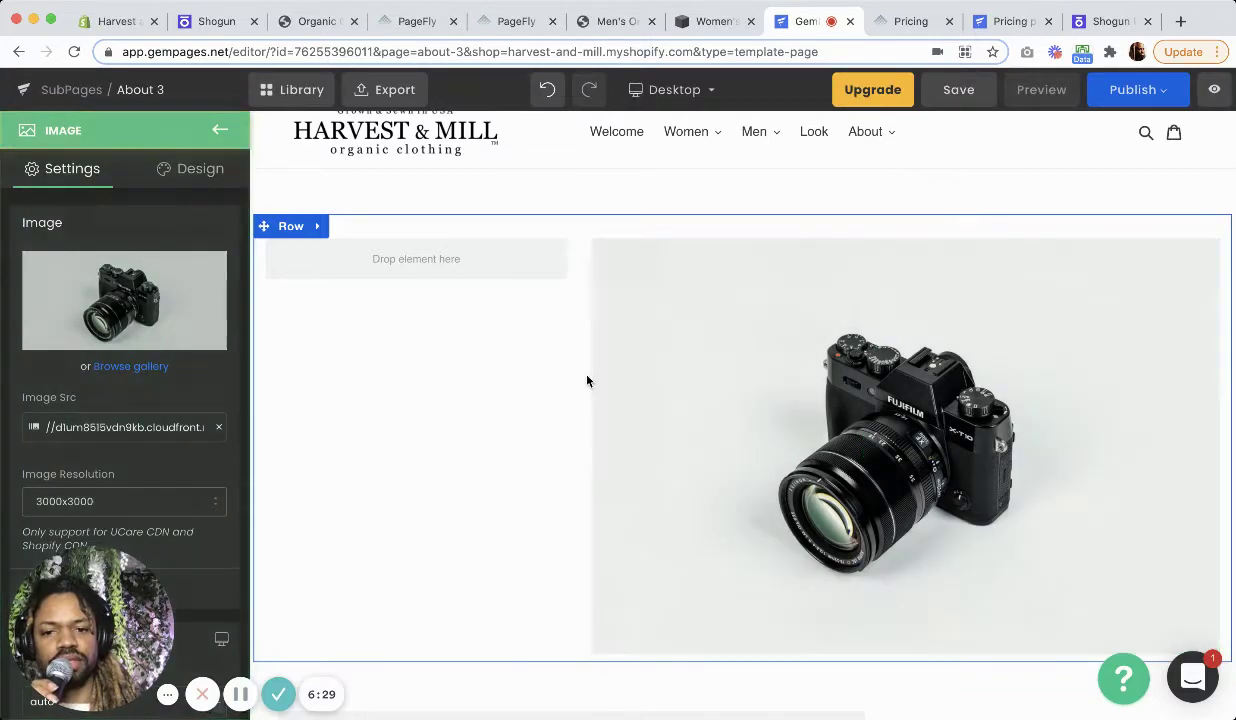
pyautogui.click(438, 368)
pyautogui.click(689, 398)
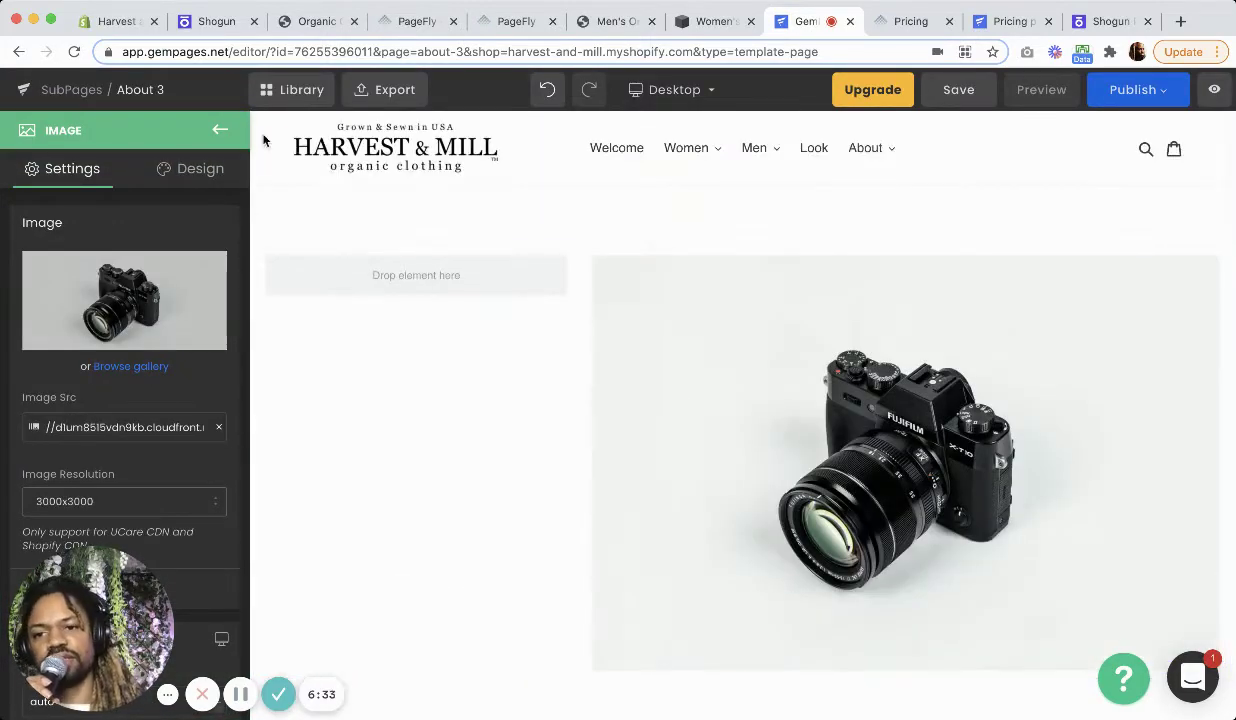
# Nest a row above the camera image in the wide column and split it into three equal columns
pyautogui.click(220, 130)
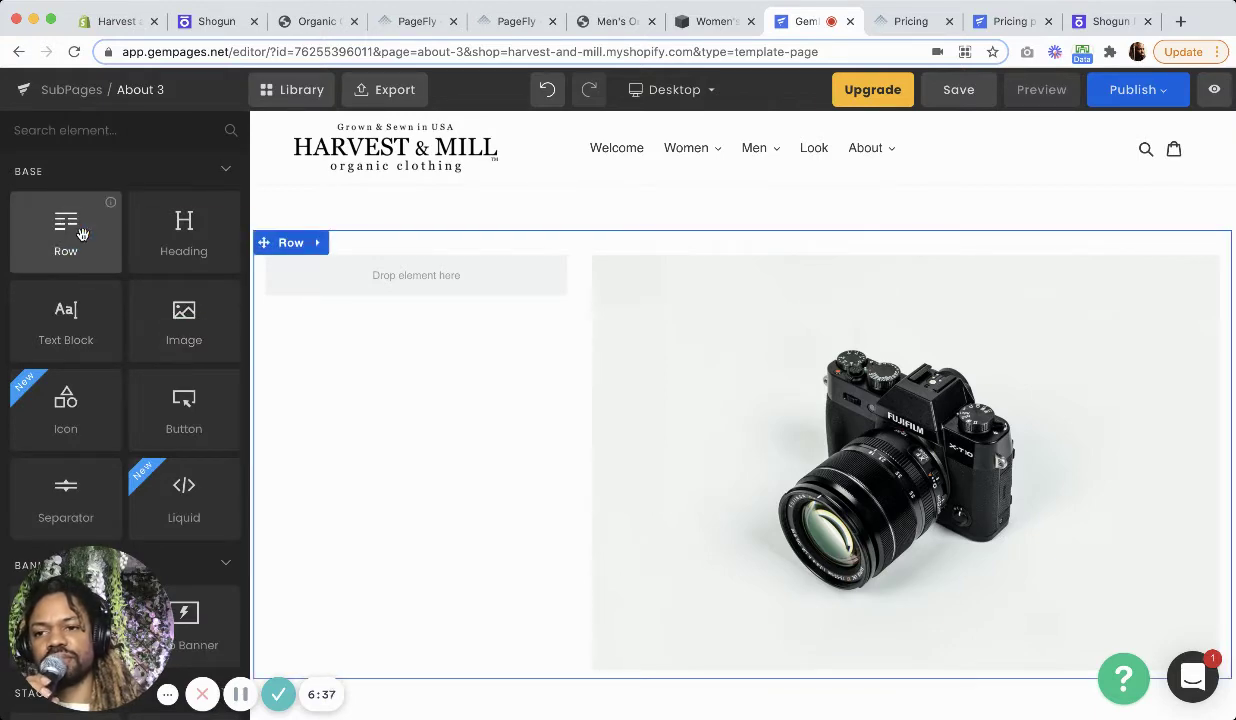
pyautogui.moveTo(82, 233); pyautogui.dragTo(695, 282)
pyautogui.click(670, 270)
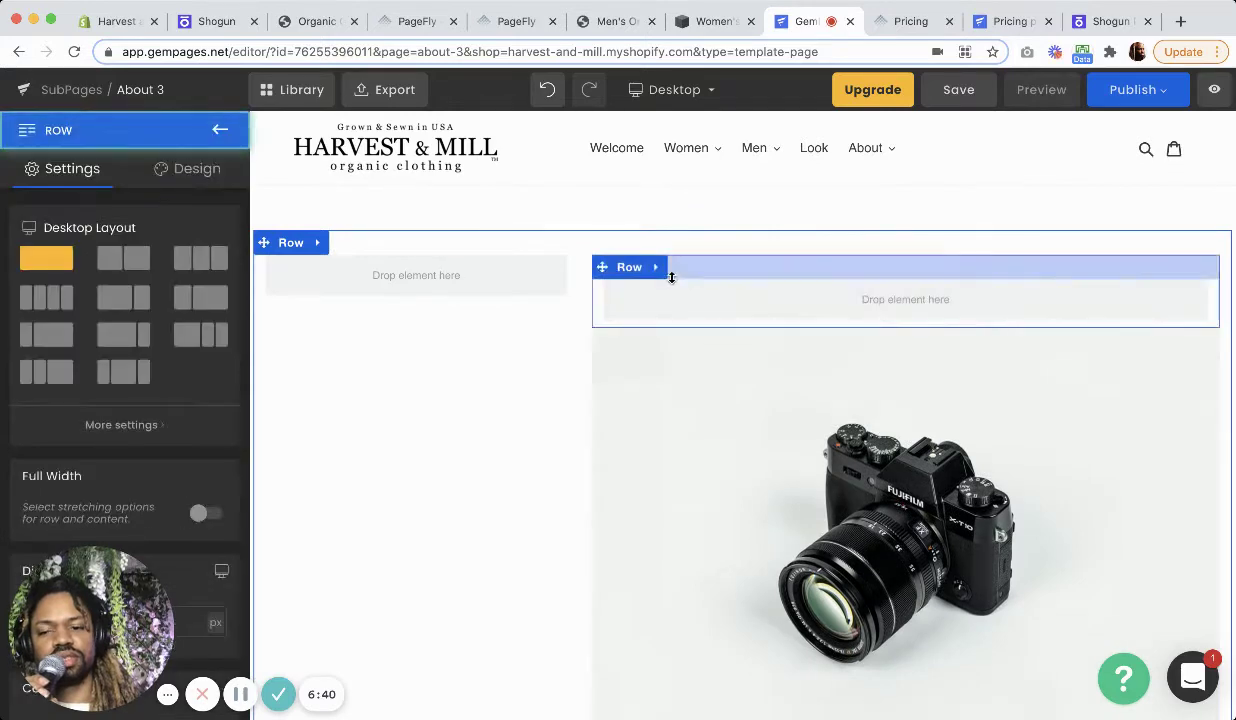
pyautogui.click(203, 264)
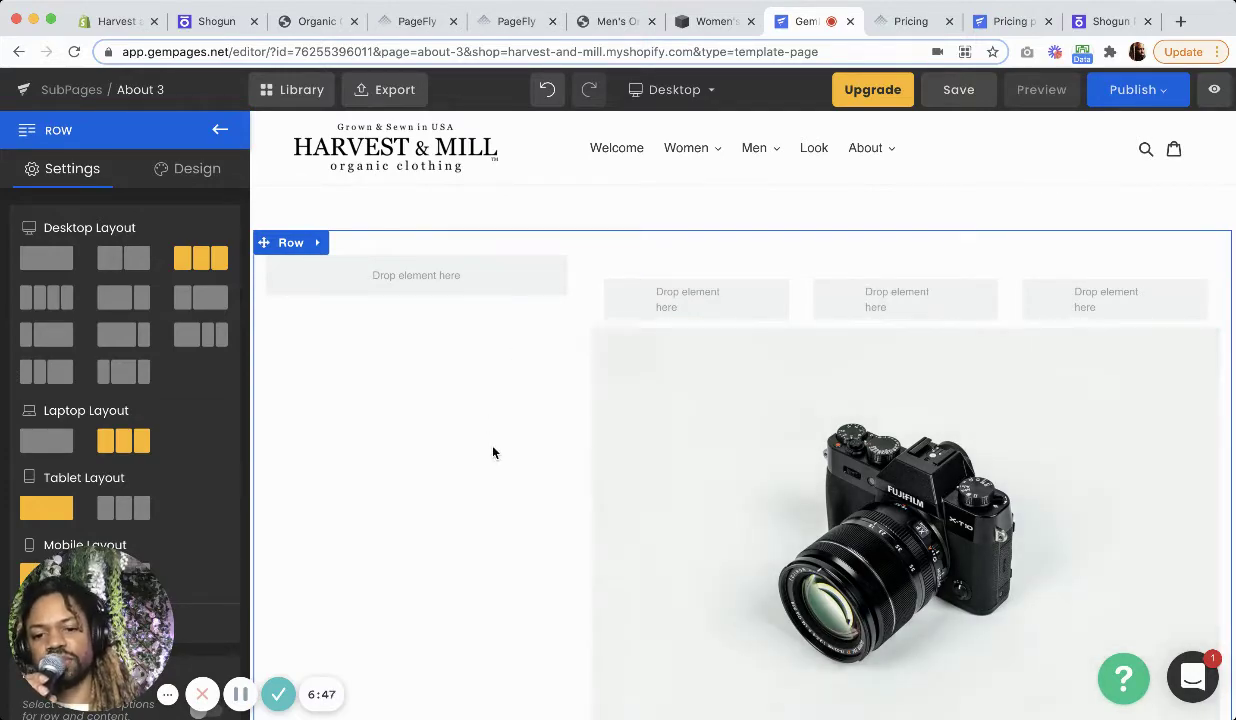
pyautogui.scroll(-4, 494, 450)
pyautogui.scroll(4, 492, 452)
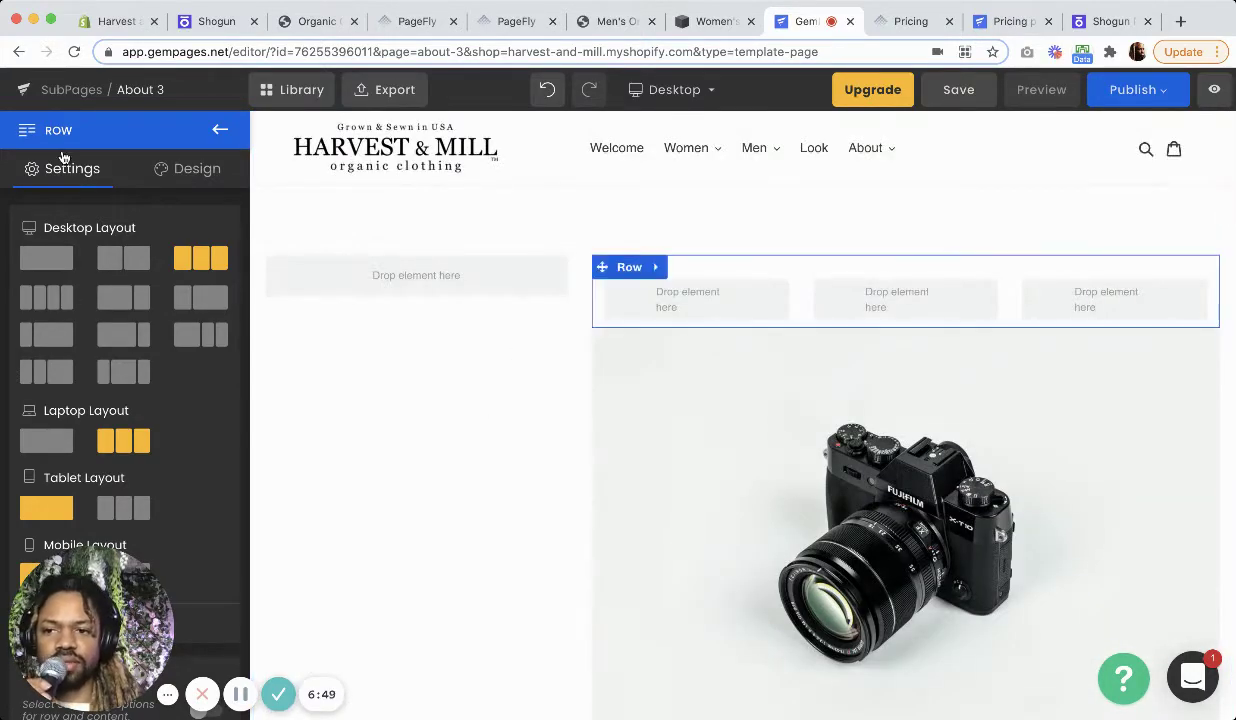
# Exit the About 3 page to the Sub Pages list, discarding the unsaved changes
pyautogui.click(210, 129)
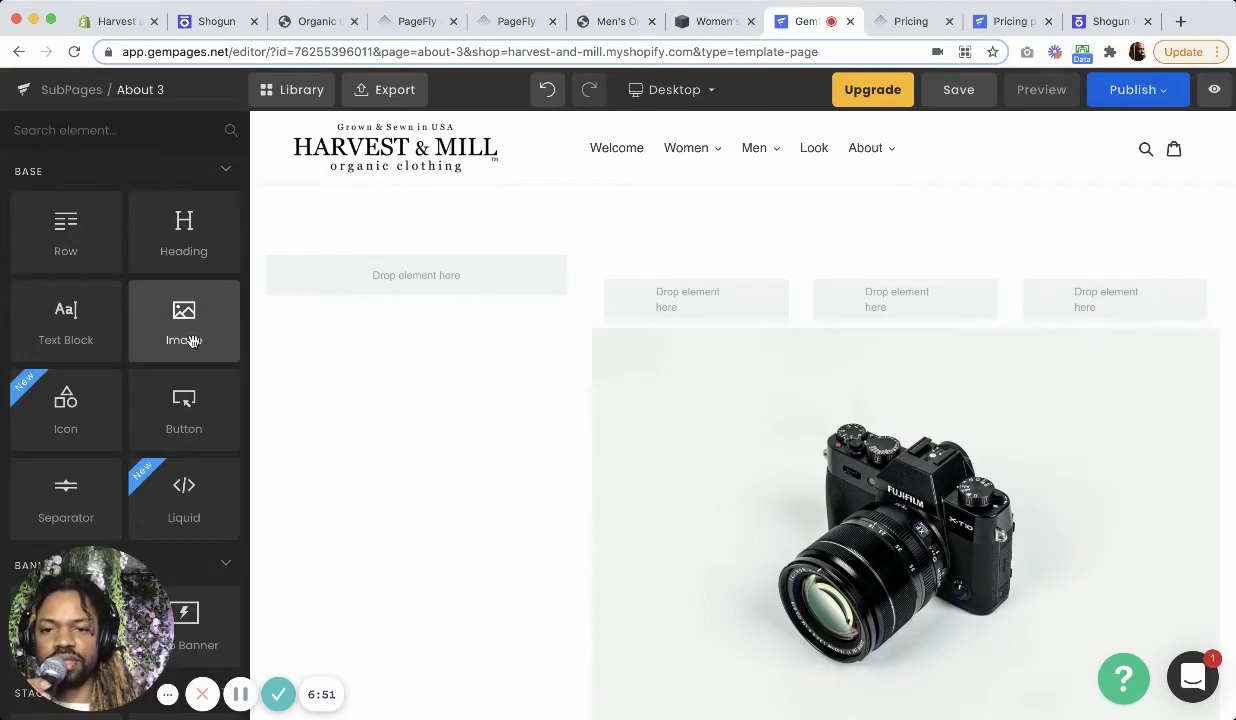
pyautogui.scroll(-5, 419, 339)
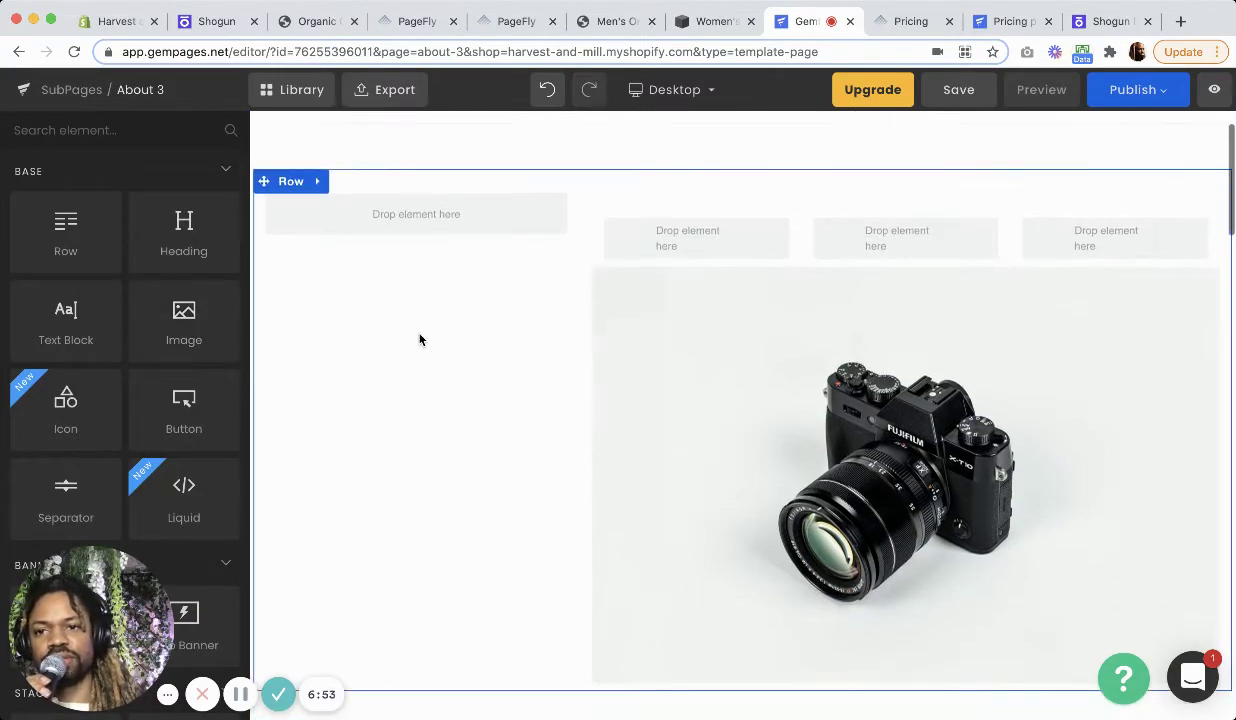
pyautogui.scroll(-10, 419, 339)
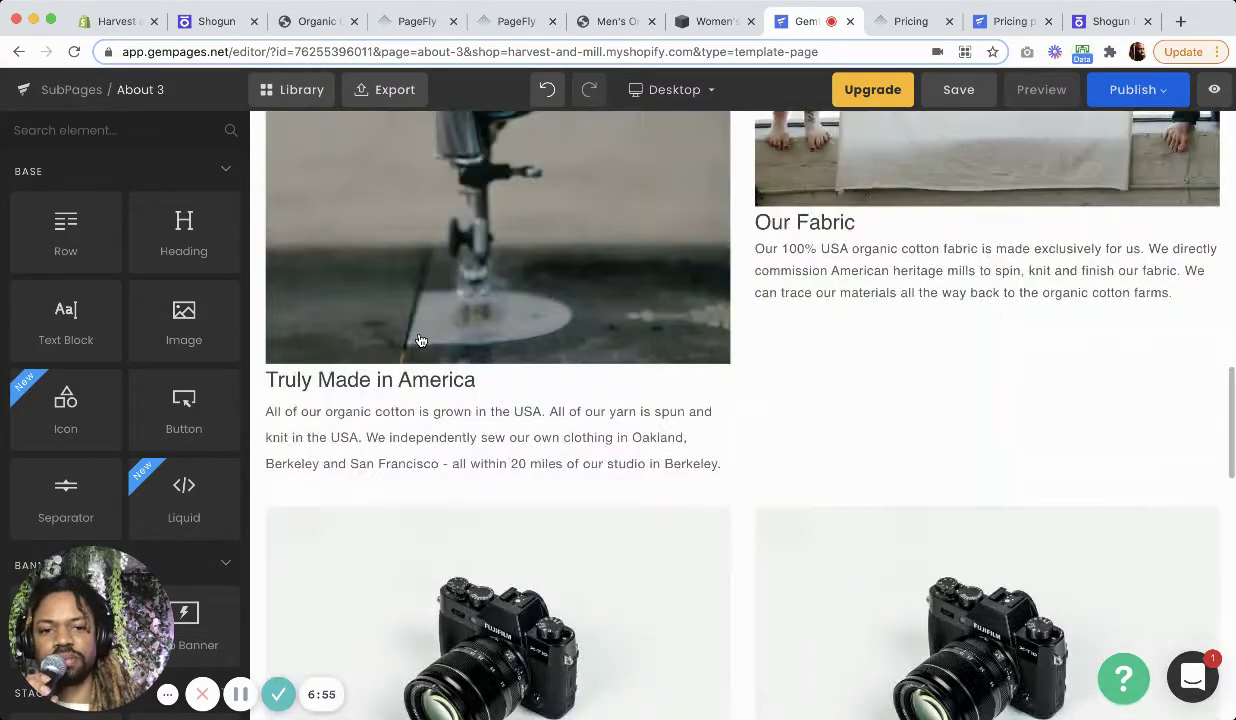
pyautogui.scroll(-2, 419, 333)
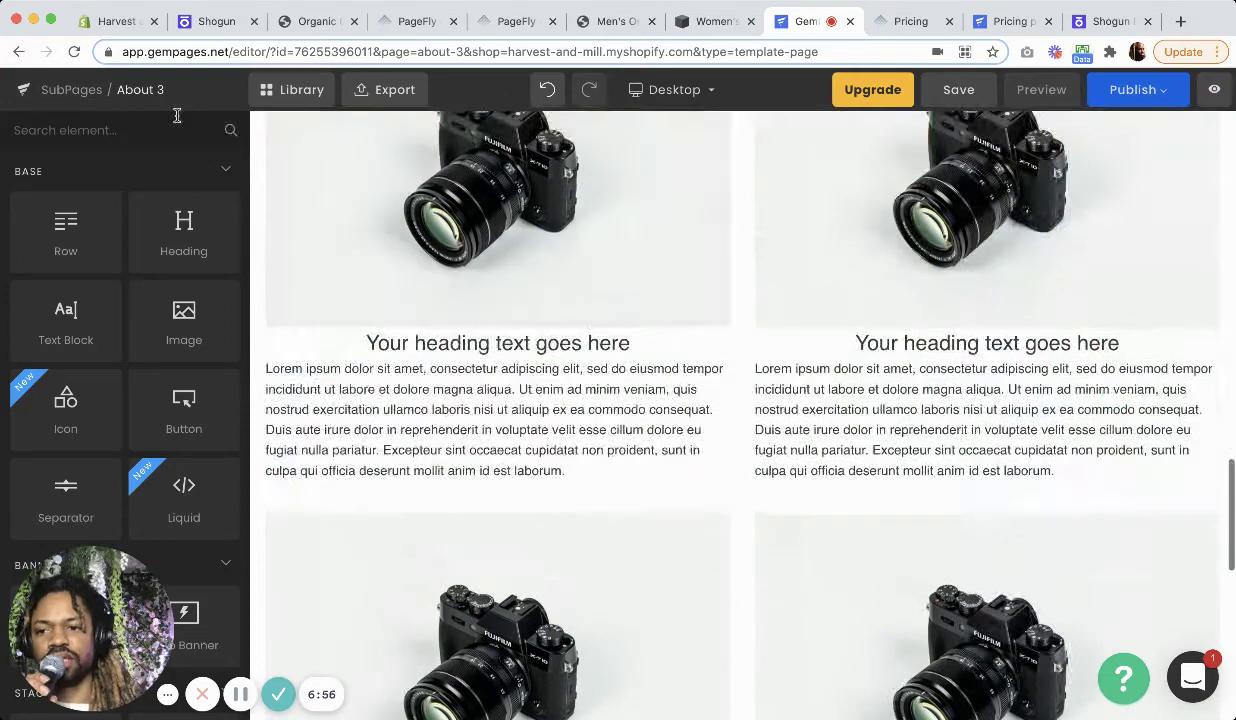
pyautogui.click(74, 91)
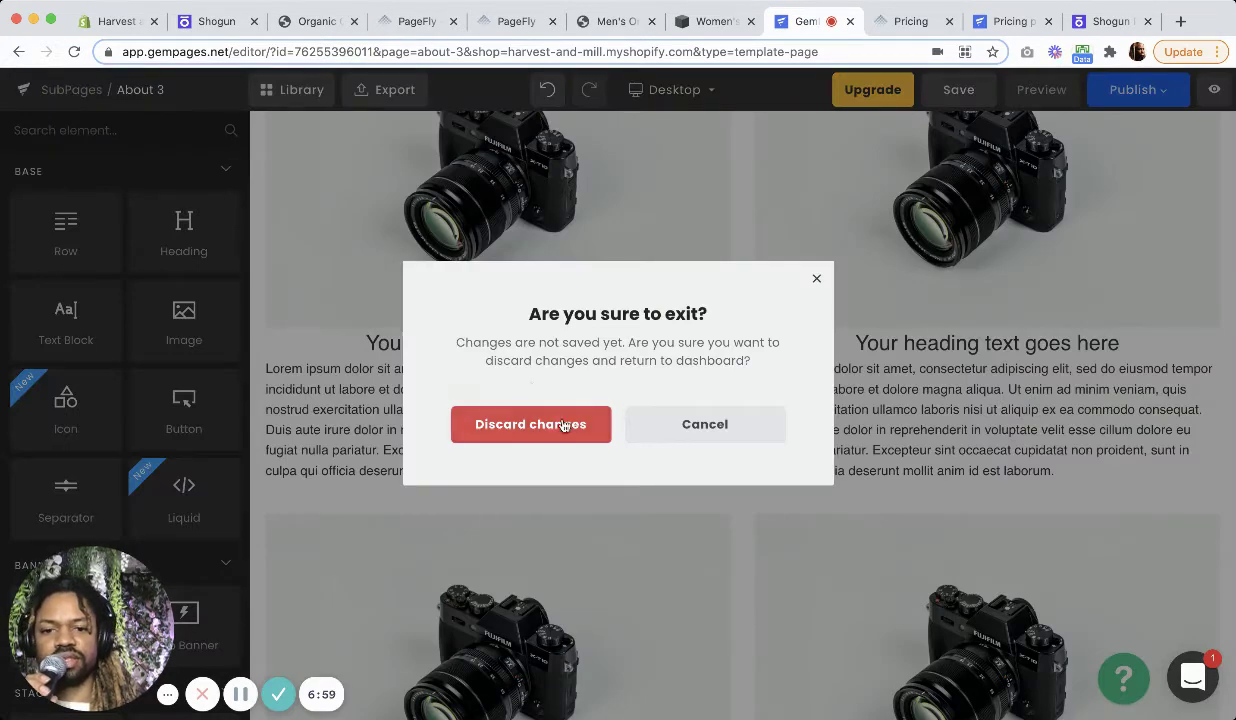
pyautogui.click(530, 424)
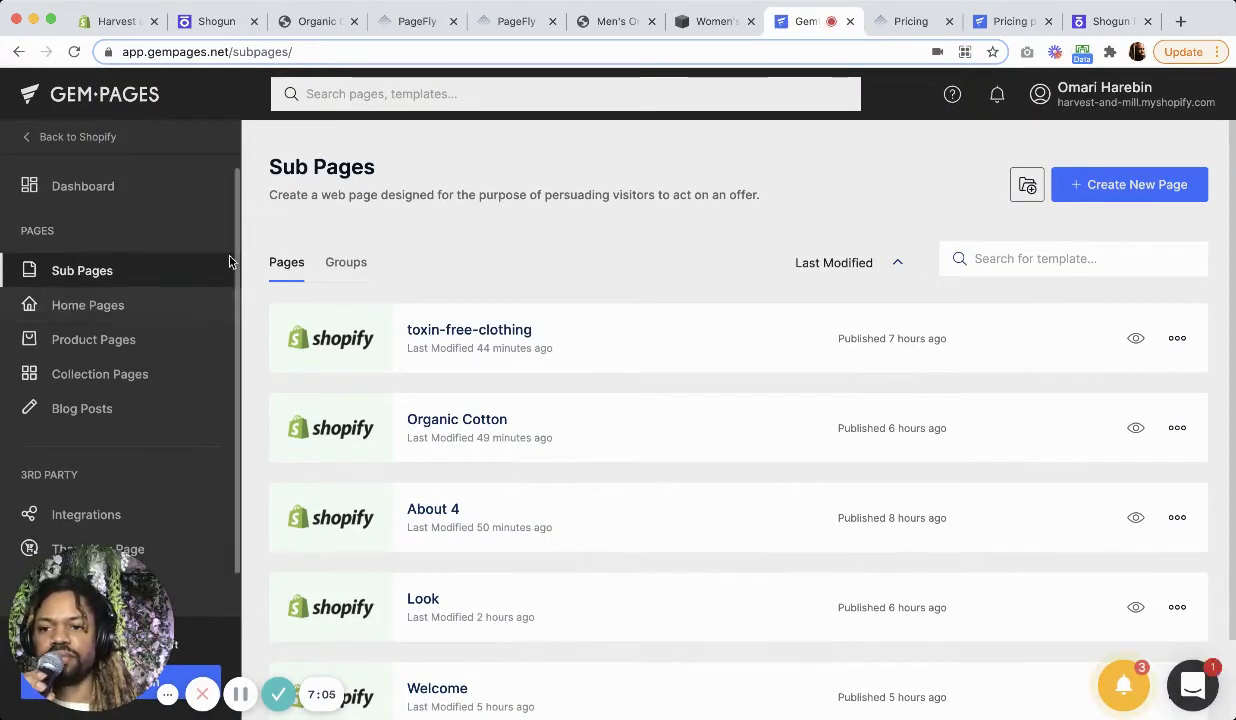
pyautogui.scroll(-2, 474, 320)
pyautogui.scroll(2, 470, 320)
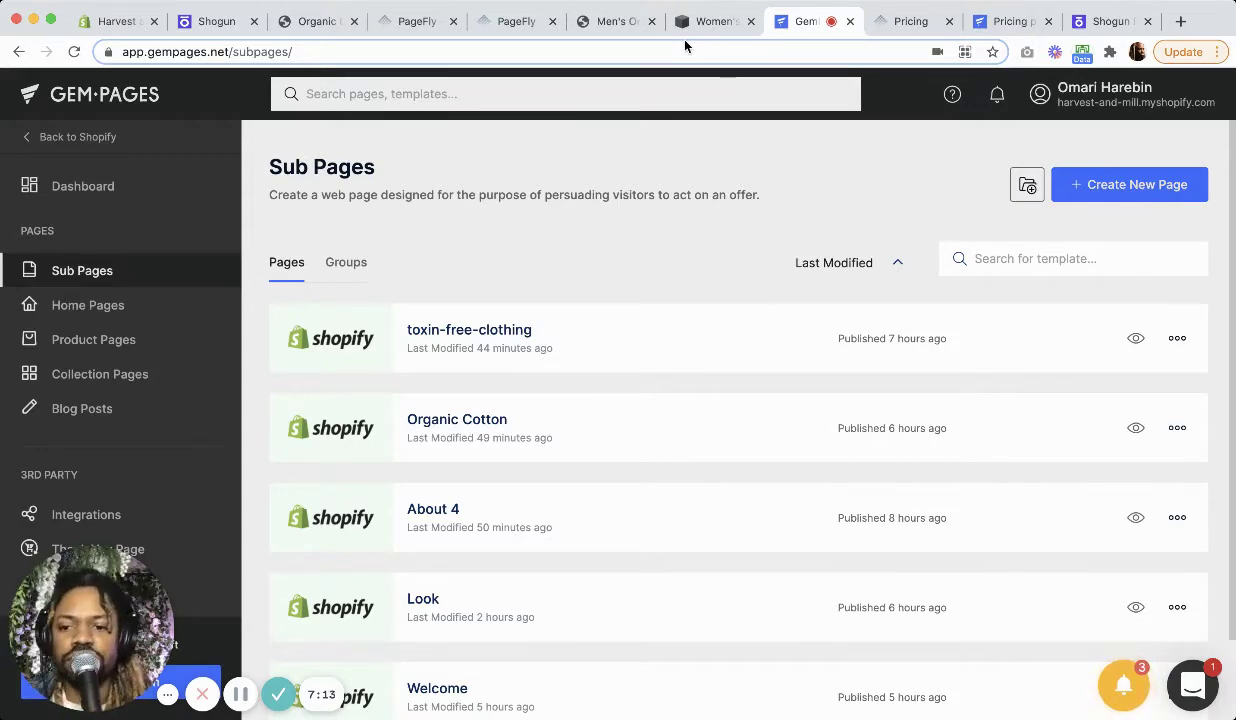
# Switch to the Shogun editor and open the About 4 page from its page list
pyautogui.click(216, 22)
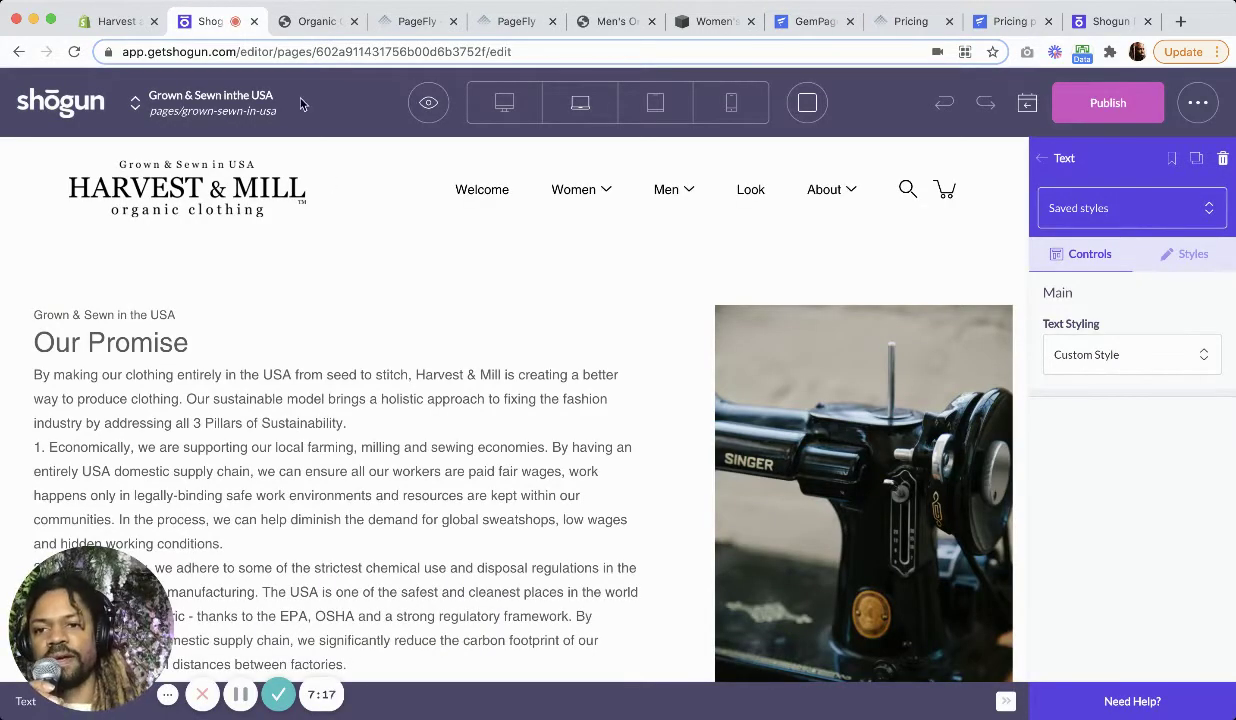
pyautogui.click(218, 108)
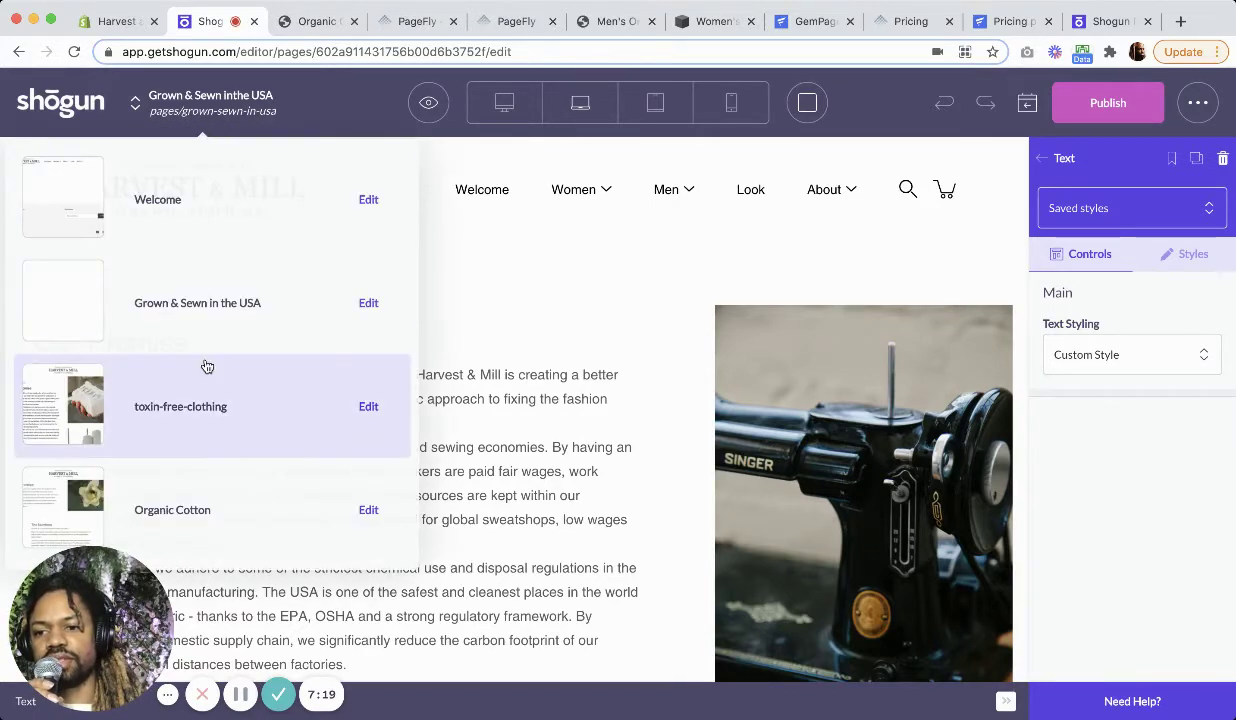
pyautogui.scroll(-4, 207, 364)
pyautogui.click(172, 421)
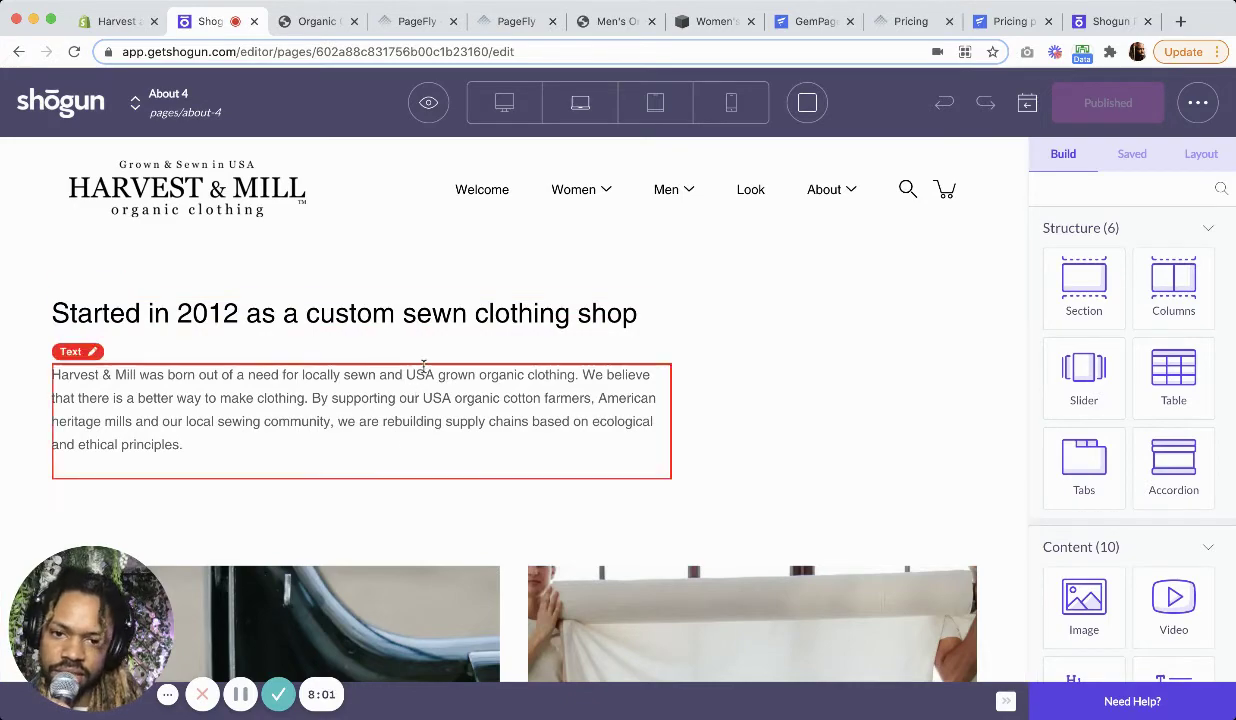
# Look through the About 4 page from the opening text down to the footer
pyautogui.scroll(-3, 368, 360)
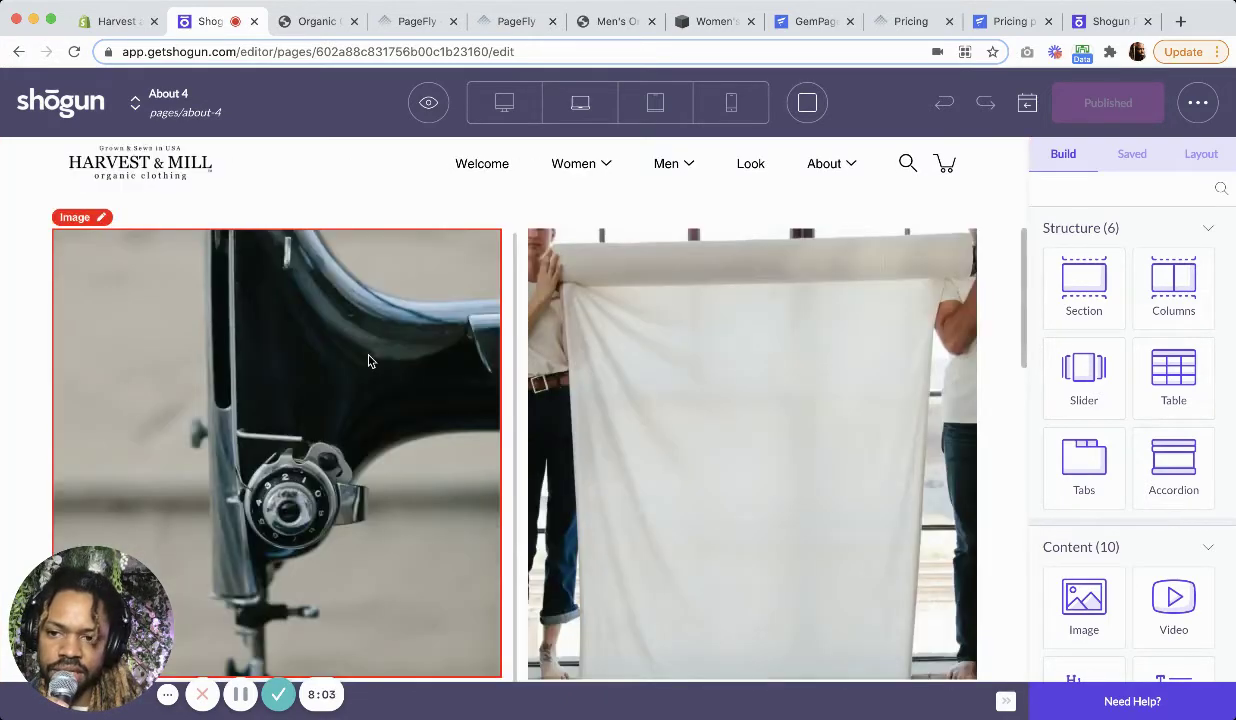
pyautogui.scroll(-5, 368, 360)
pyautogui.scroll(-10, 368, 360)
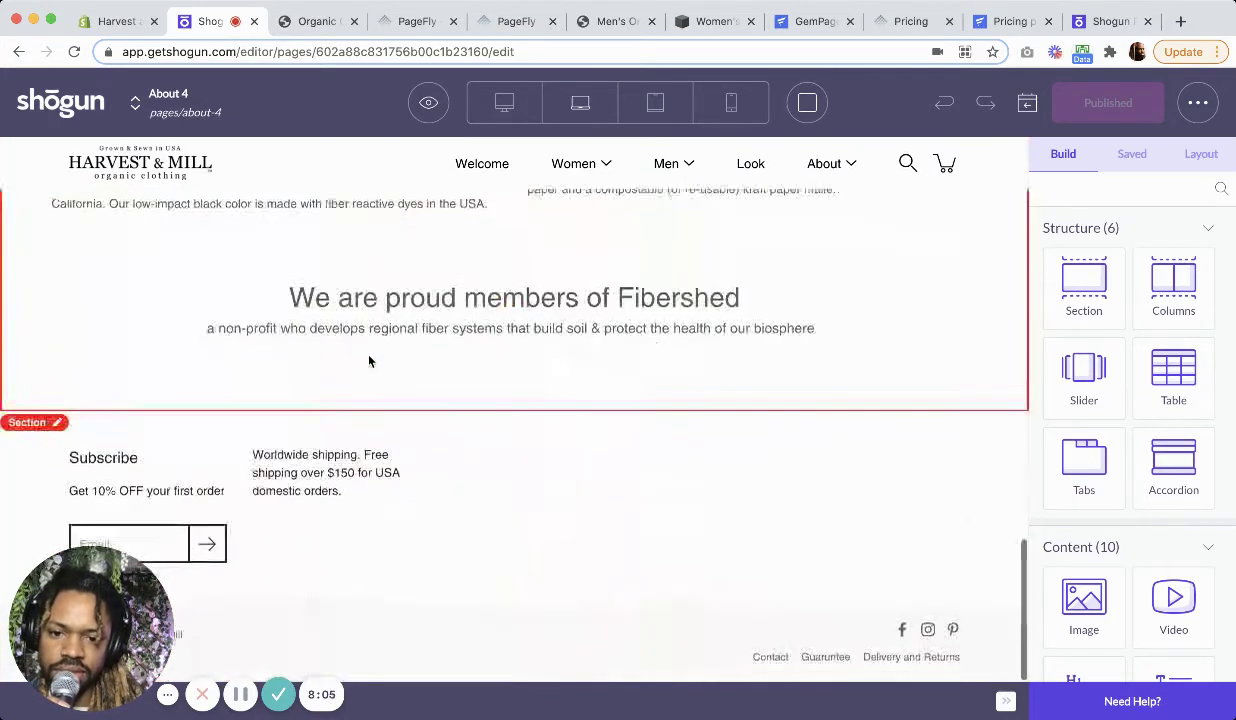
# Return to the start of the About 4 page and look through the structure and content elements available for building
pyautogui.scroll(20, 368, 360)
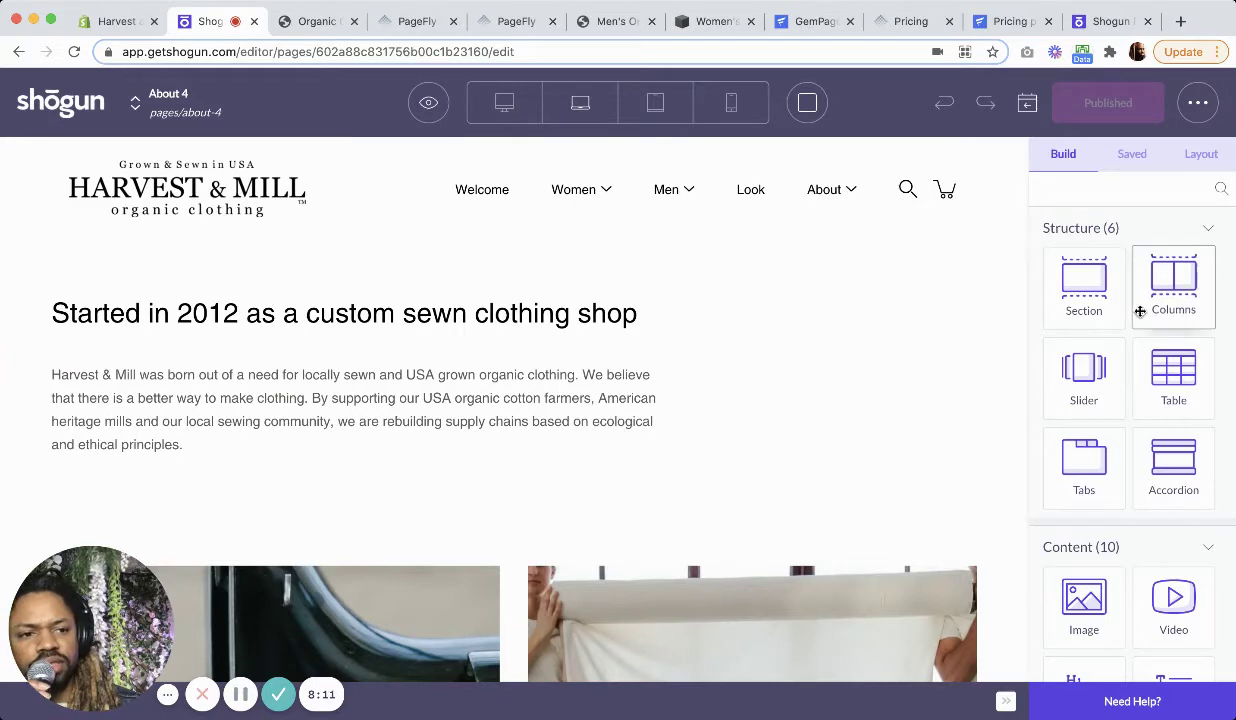
pyautogui.scroll(-5, 1140, 311)
pyautogui.scroll(2, 1121, 356)
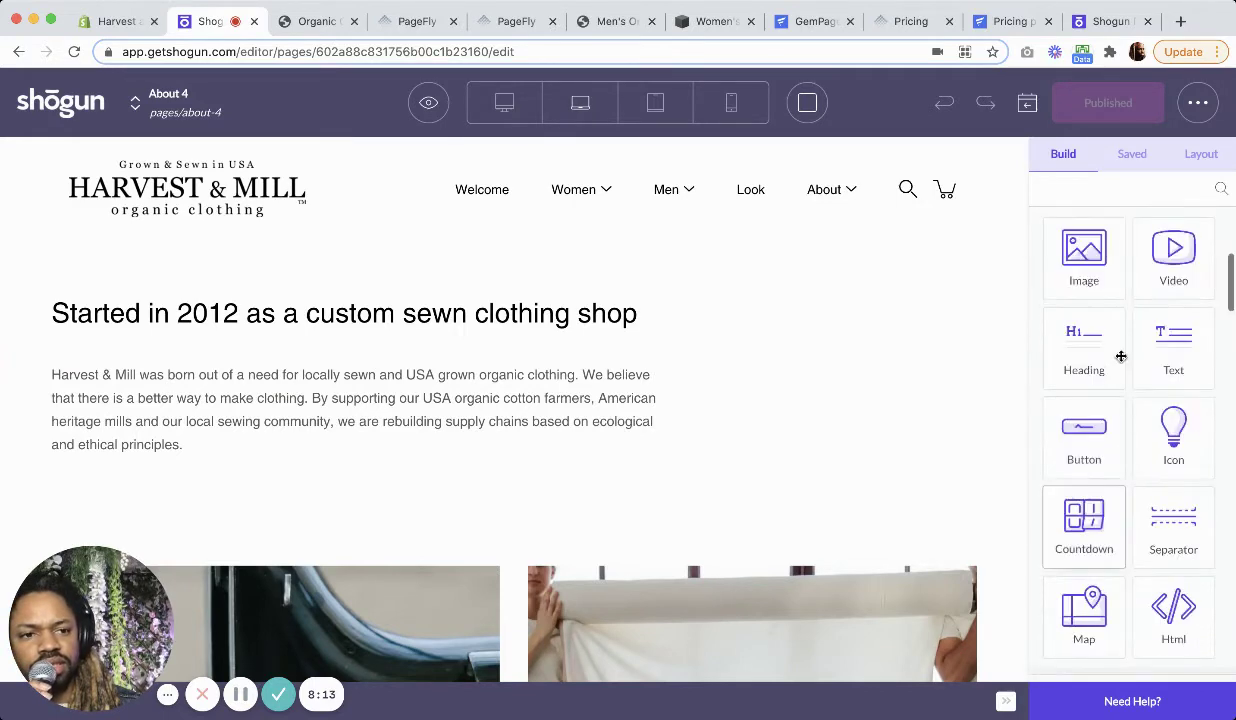
pyautogui.scroll(3, 1121, 356)
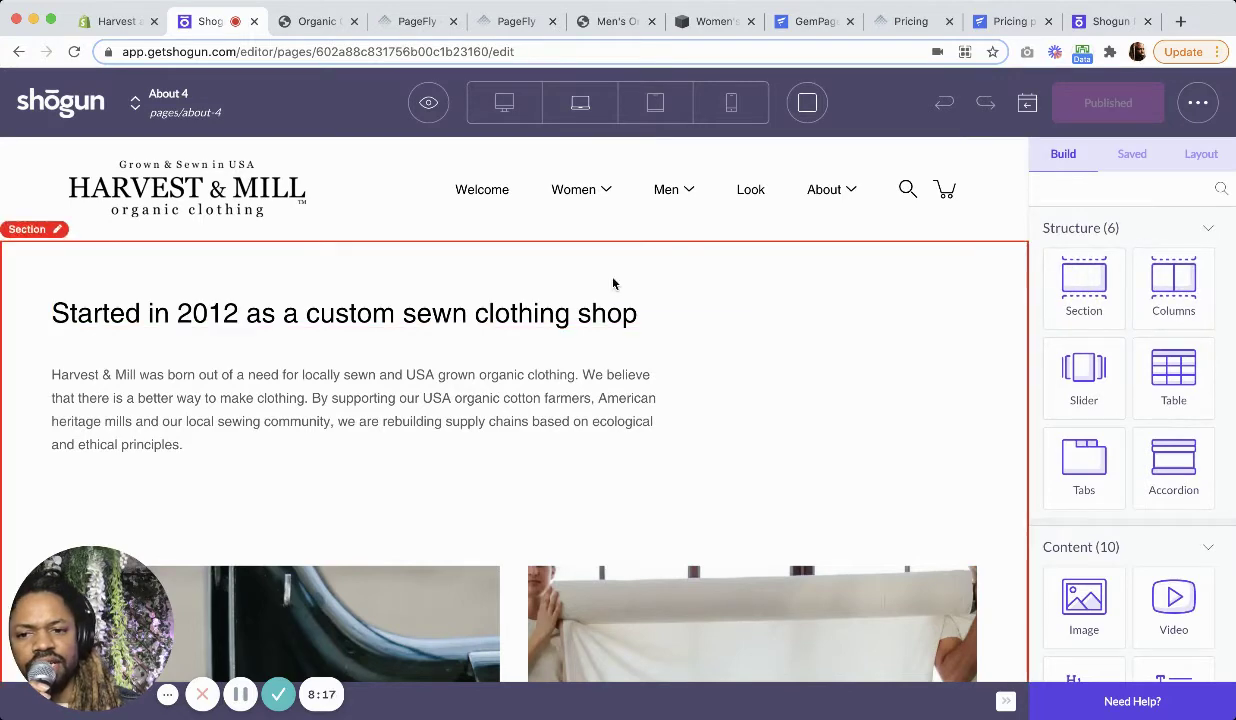
# Leave the About 4 page for the Shogun dashboard and start adding a page
pyautogui.click(150, 106)
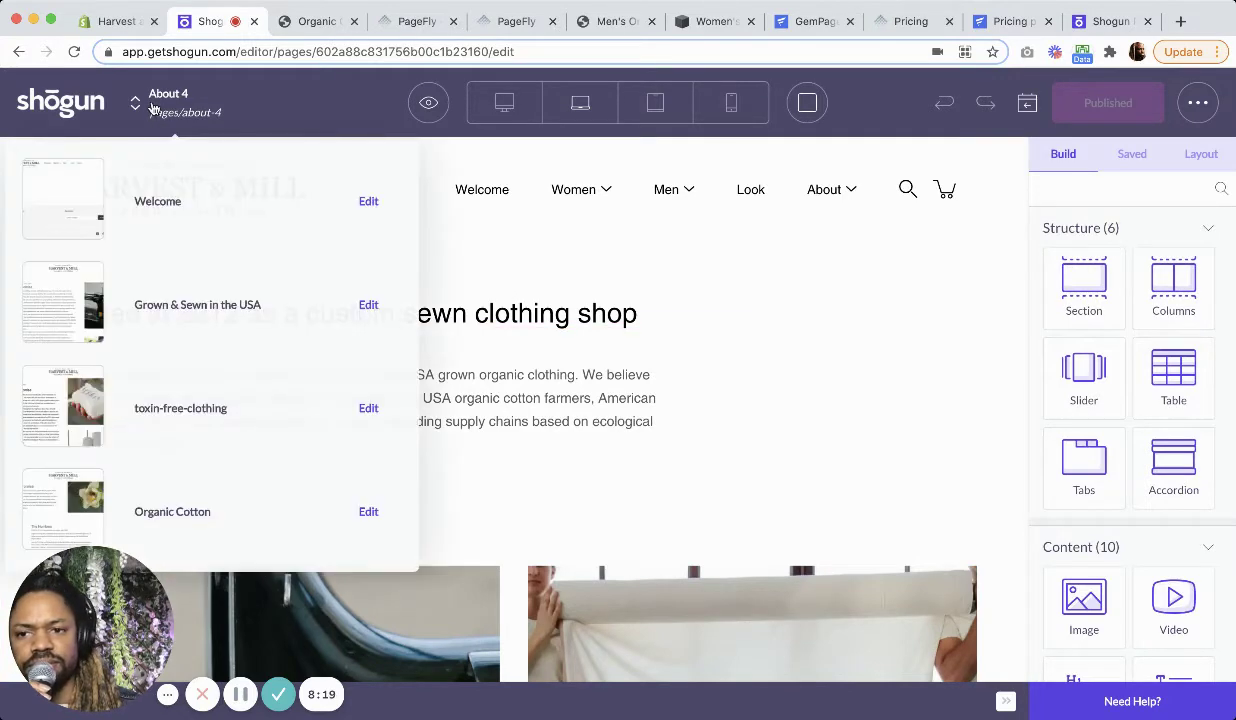
pyautogui.click(55, 105)
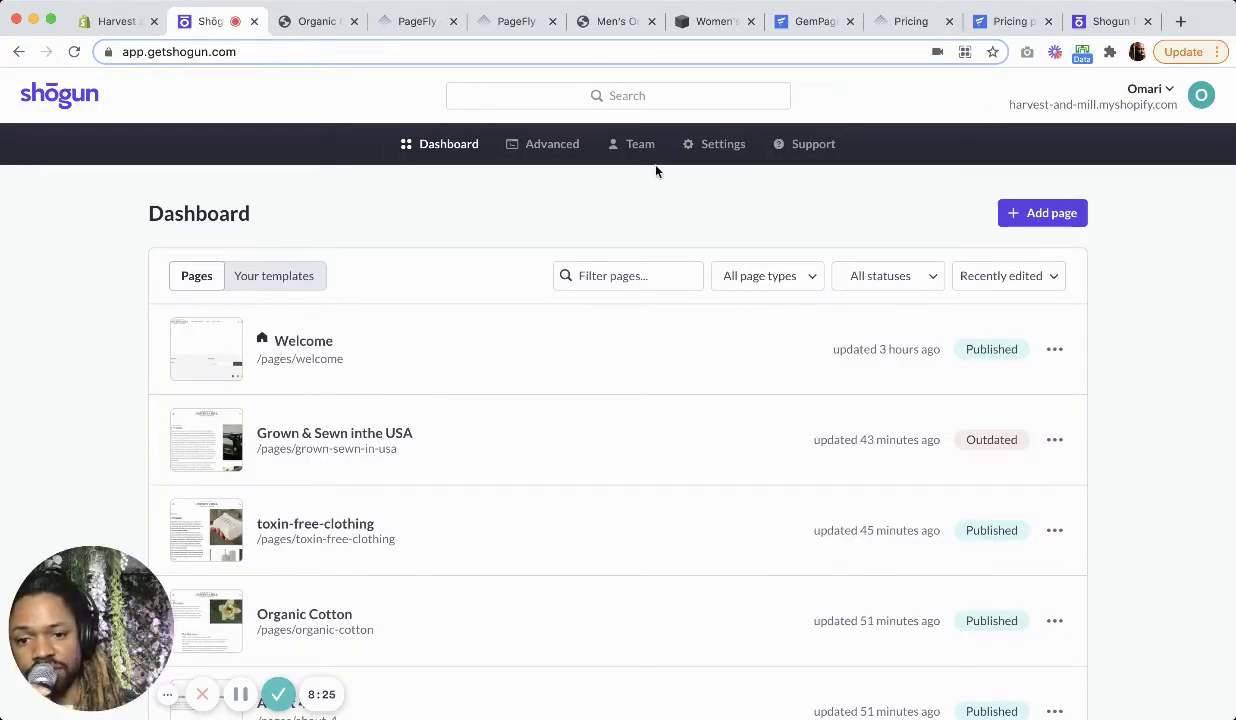
pyautogui.click(1003, 208)
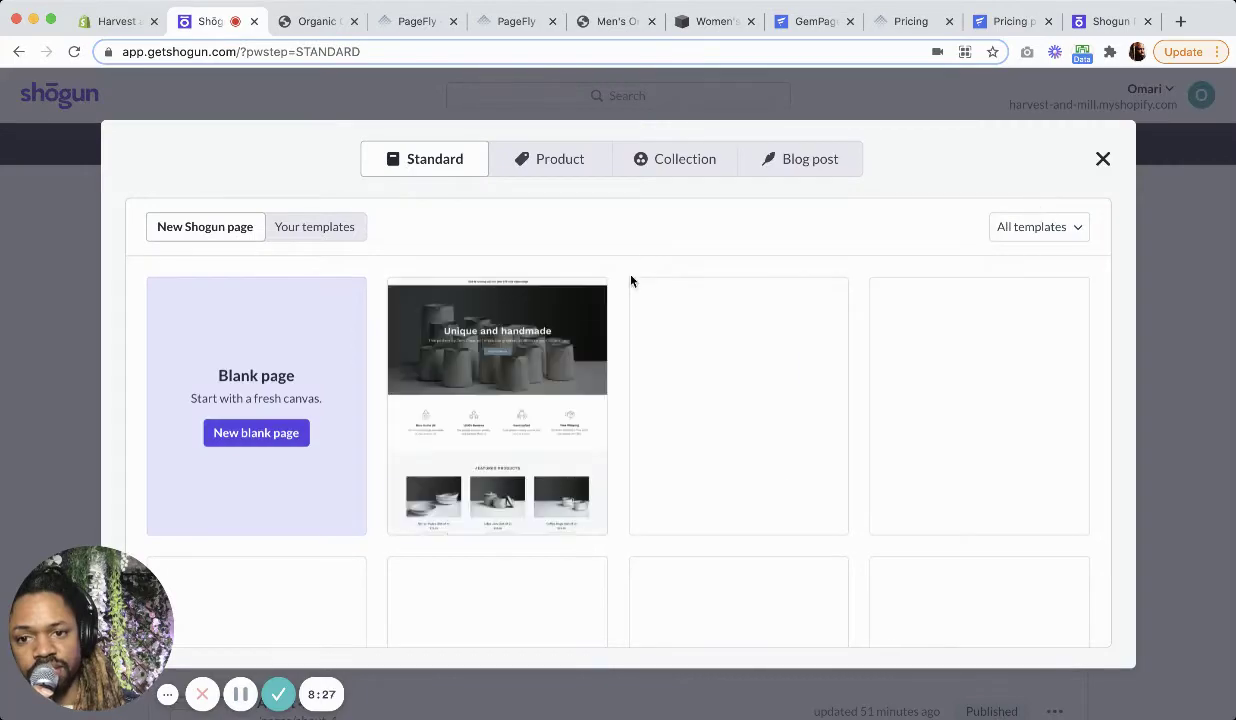
# Look through the standard page templates offered for a new Shogun page
pyautogui.scroll(-5, 715, 330)
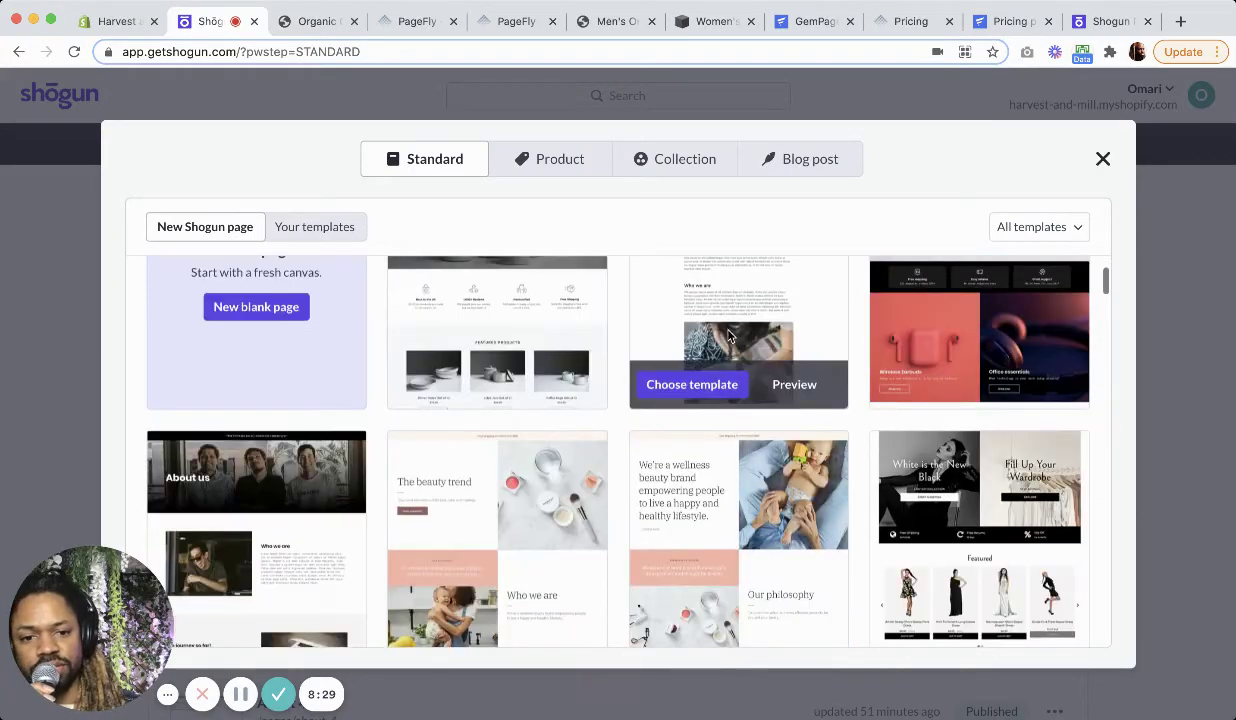
pyautogui.scroll(-9, 729, 337)
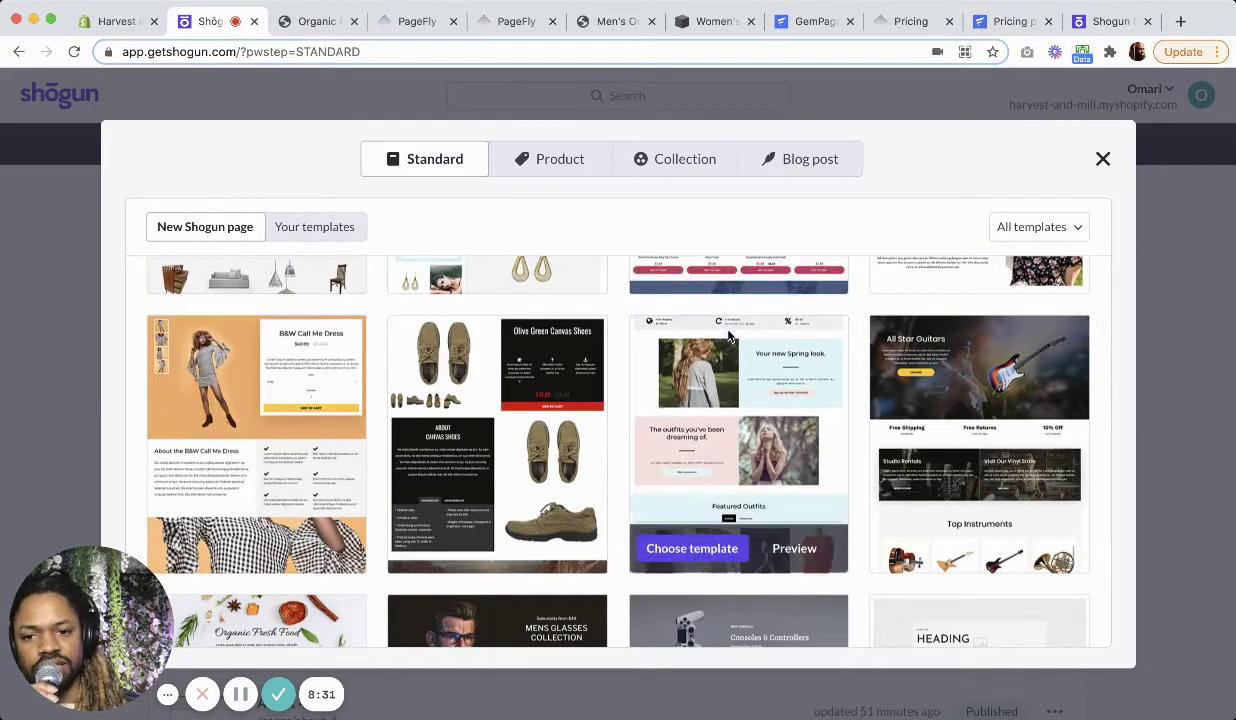
pyautogui.scroll(-5, 729, 337)
pyautogui.scroll(-10, 740, 460)
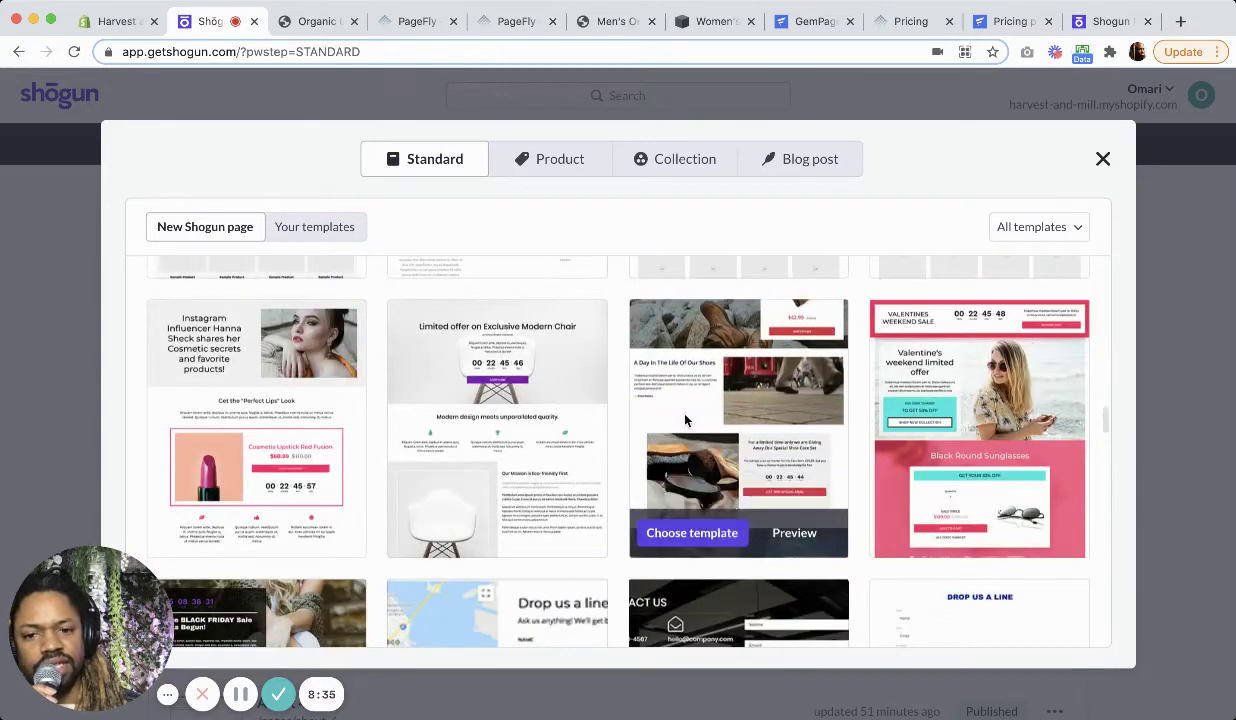
pyautogui.scroll(-5, 685, 420)
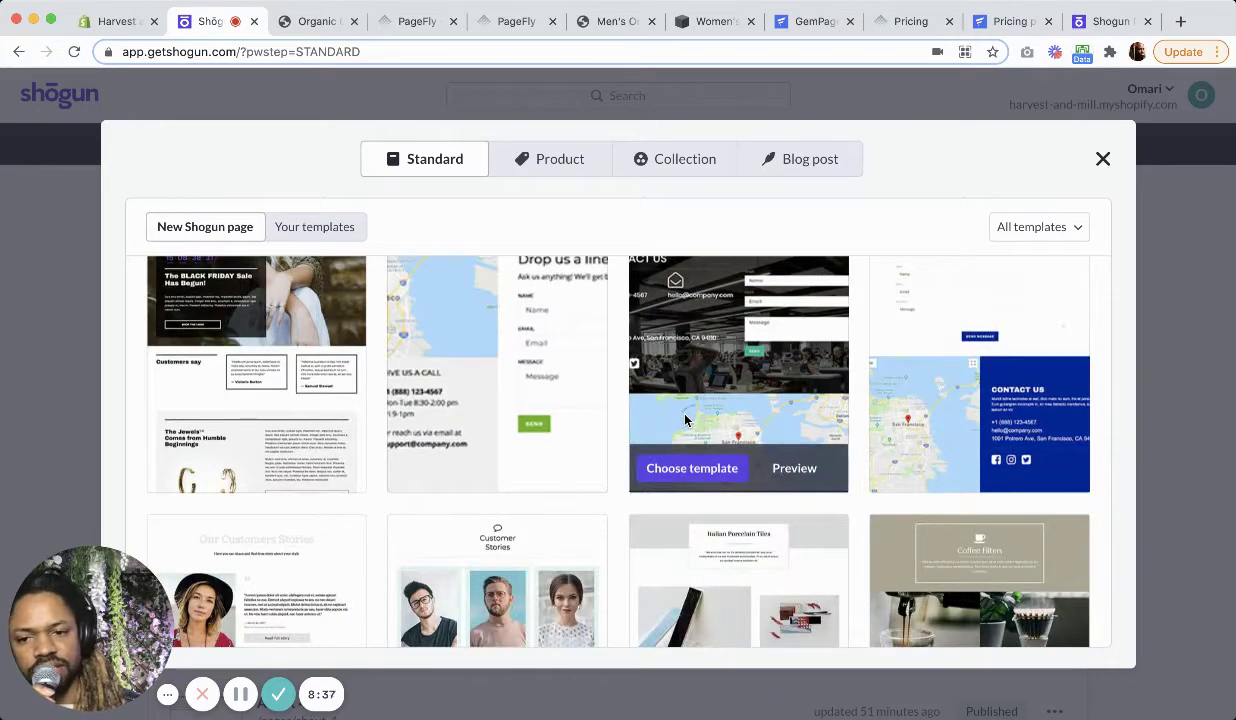
pyautogui.scroll(-10, 685, 420)
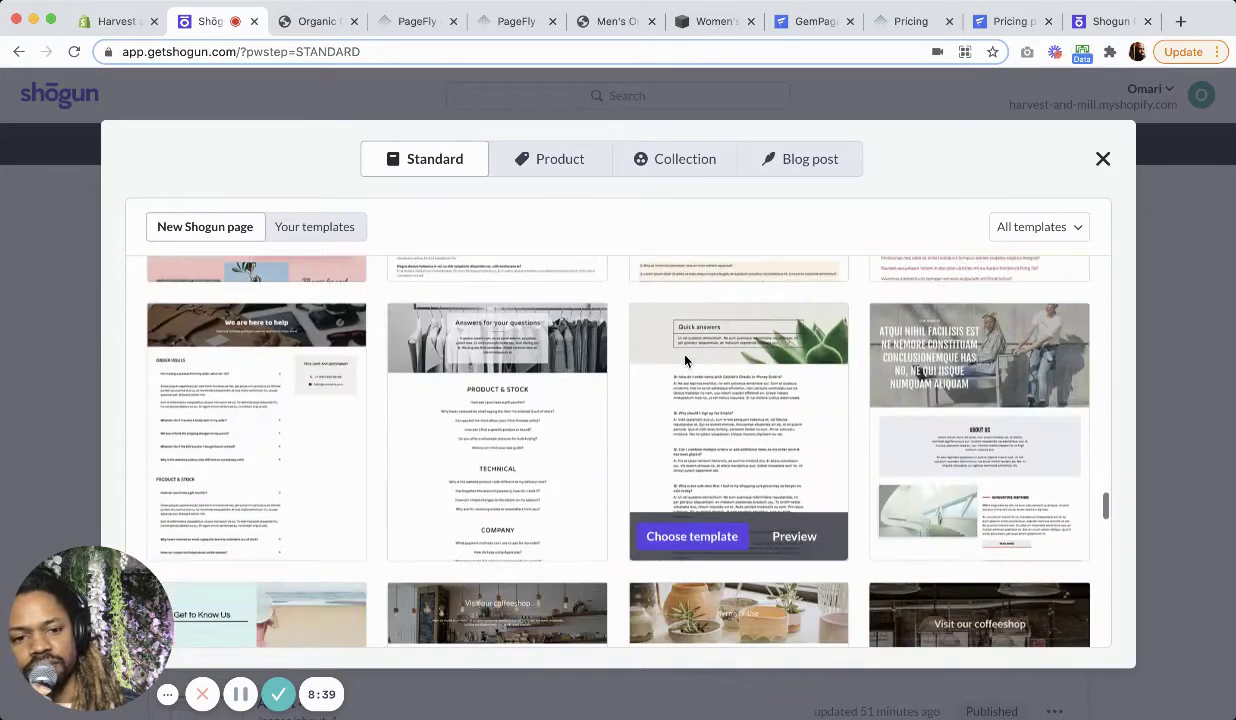
pyautogui.scroll(-5, 685, 360)
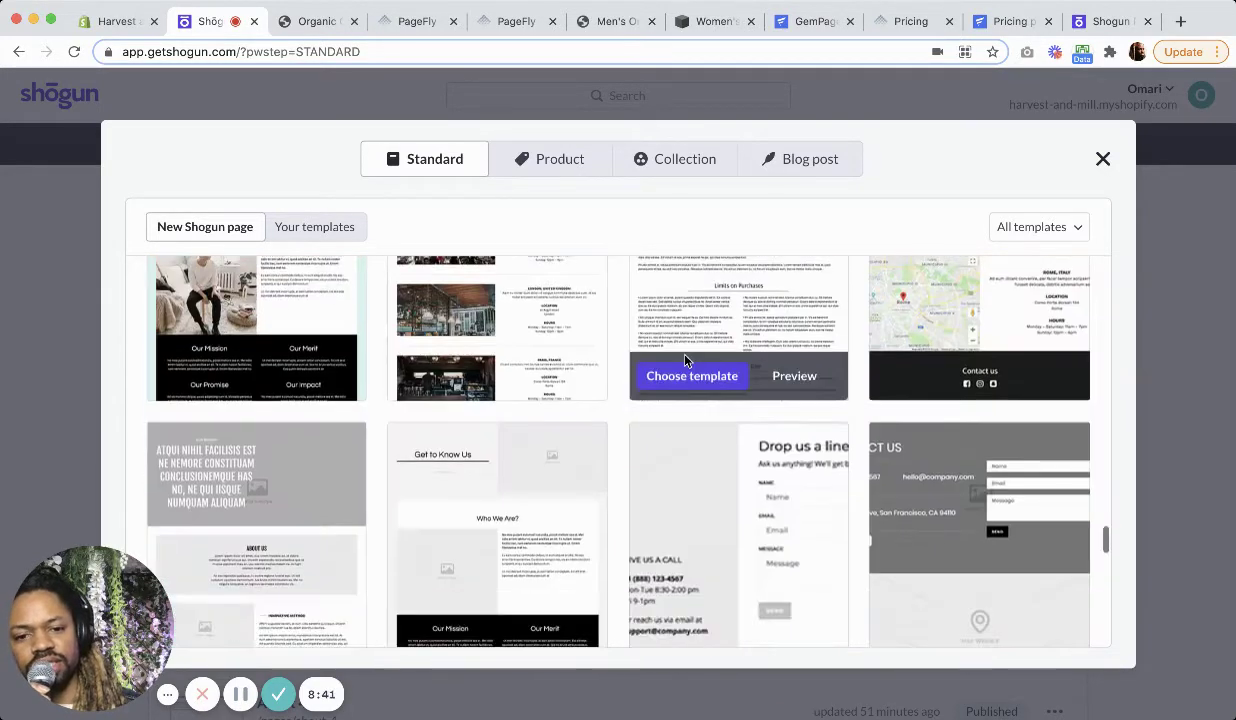
pyautogui.scroll(5, 685, 360)
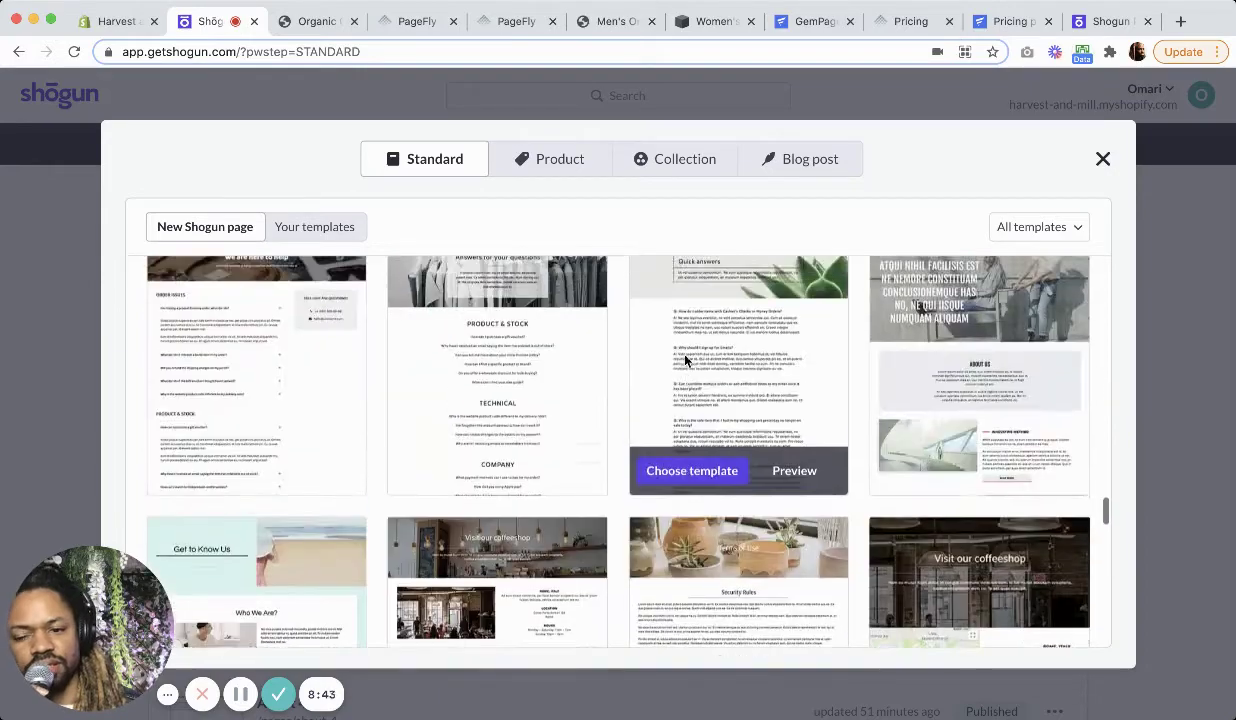
pyautogui.scroll(10, 685, 360)
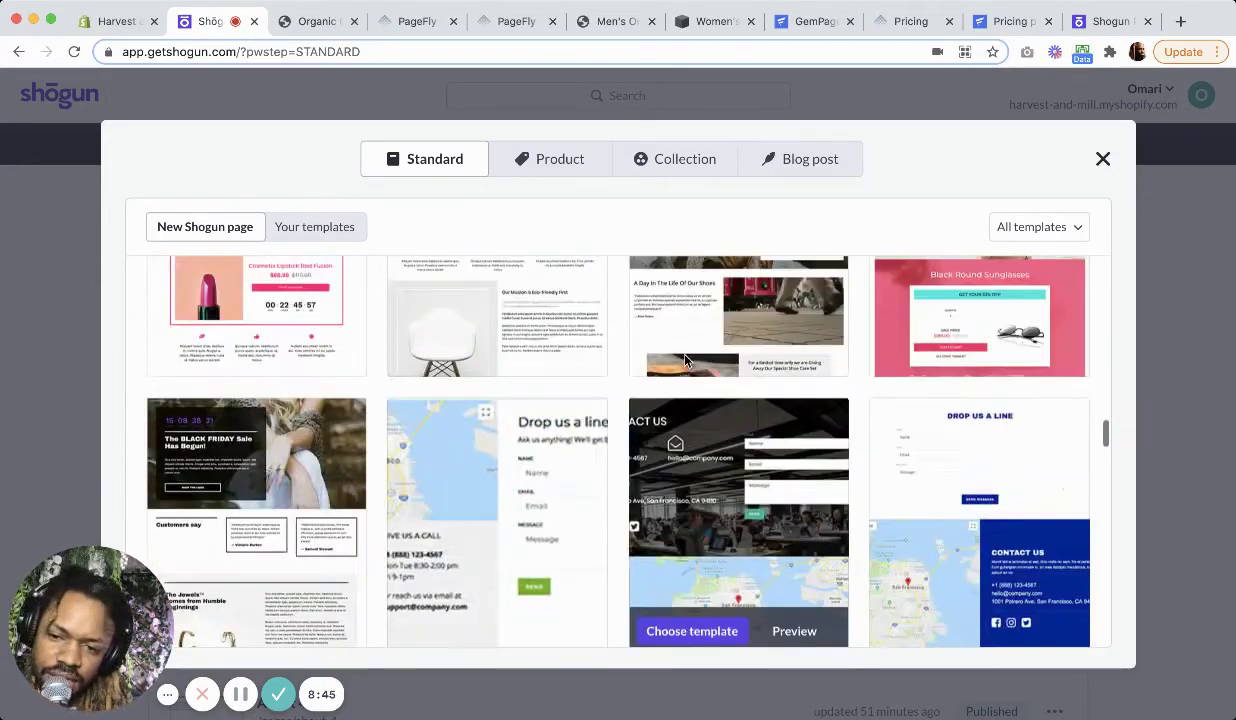
pyautogui.scroll(10, 685, 360)
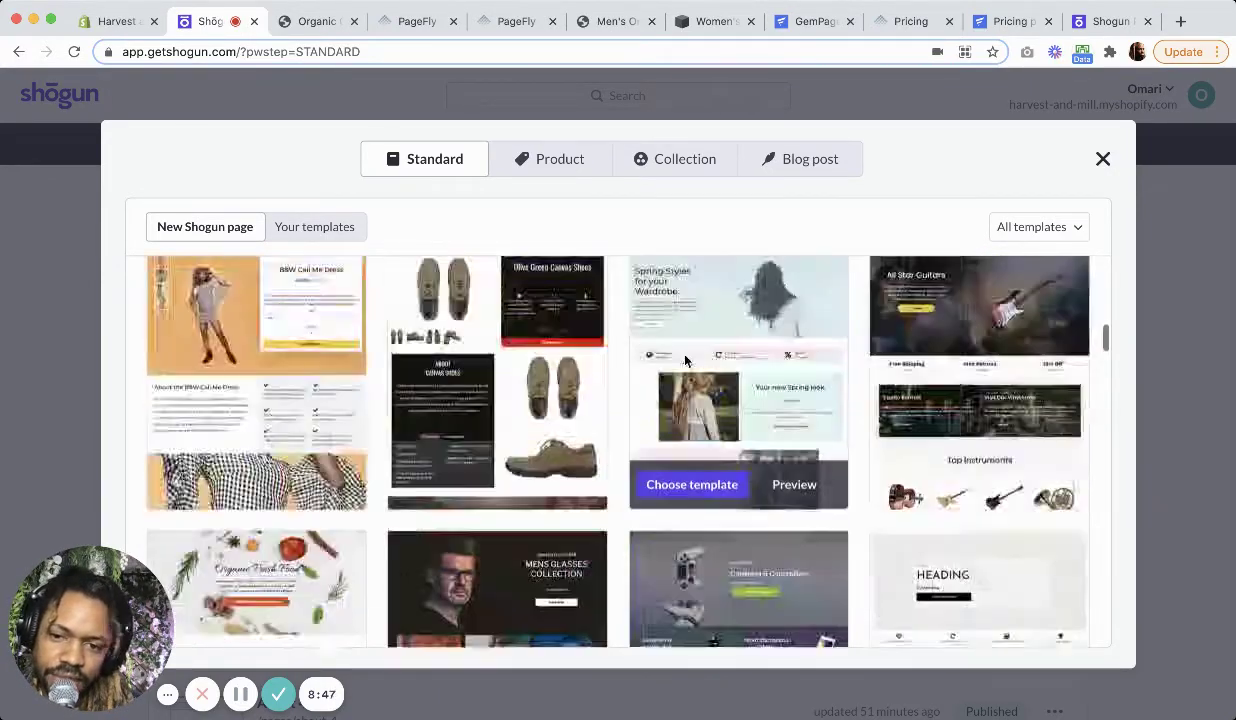
pyautogui.scroll(10, 685, 360)
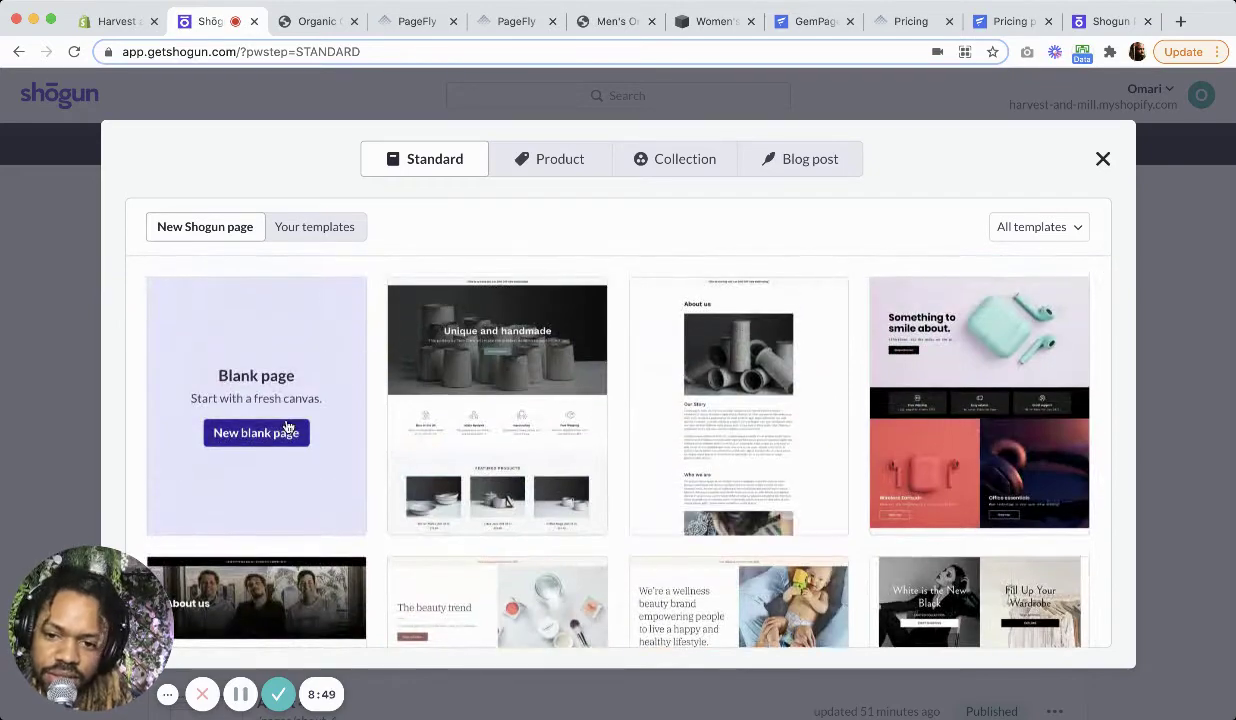
# Open the page details form for a new blank page and close it without creating the page
pyautogui.click(287, 430)
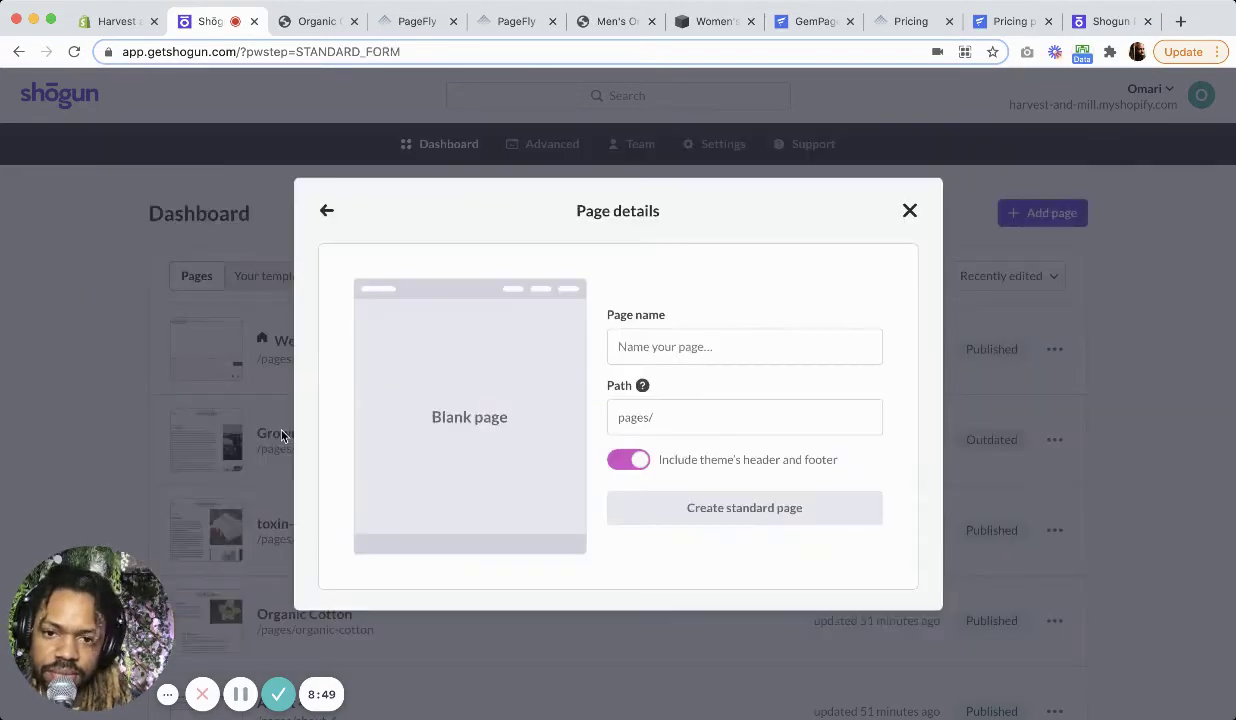
pyautogui.click(910, 212)
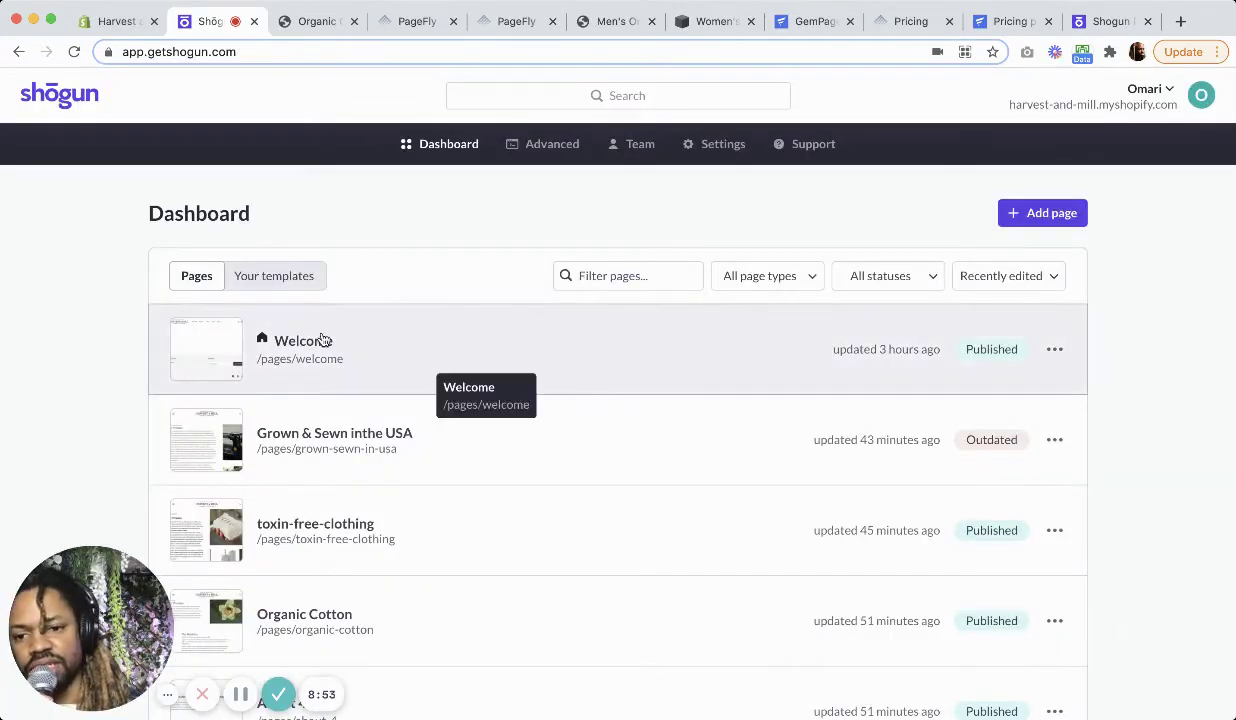
# Open the Welcome page from the dashboard and look through its layout of sections and nested columns
pyautogui.click(310, 347)
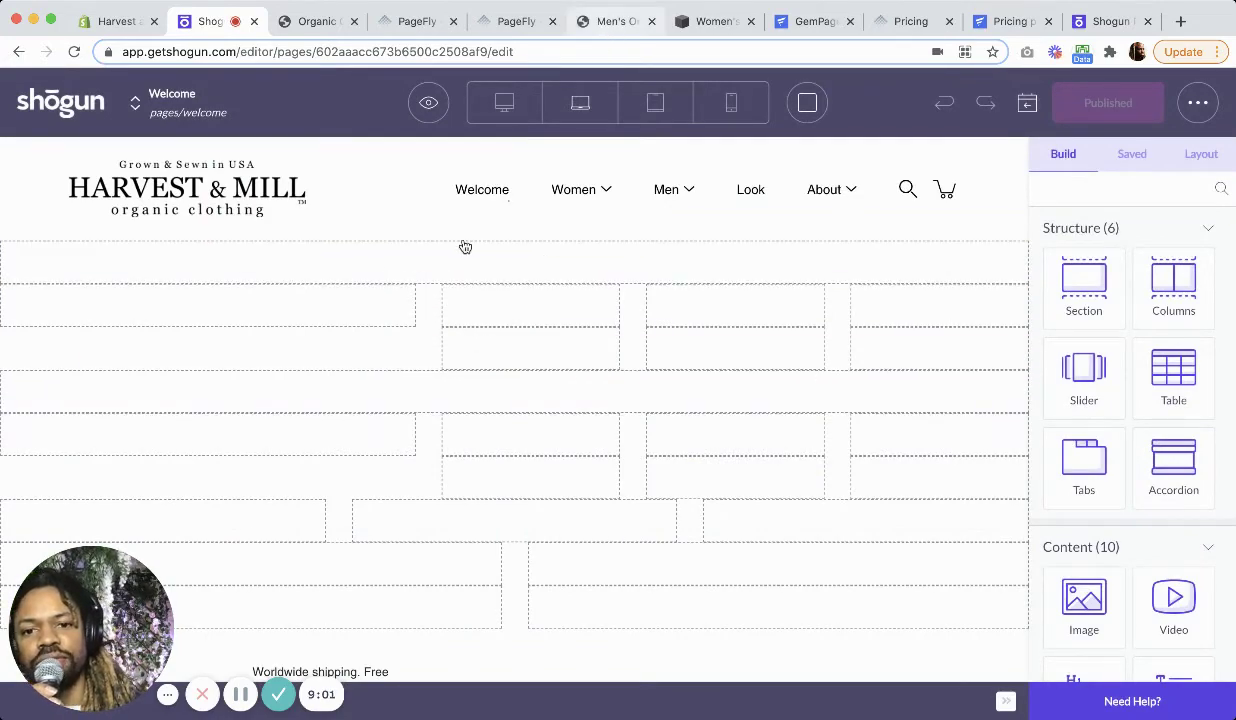
pyautogui.scroll(-3, 360, 362)
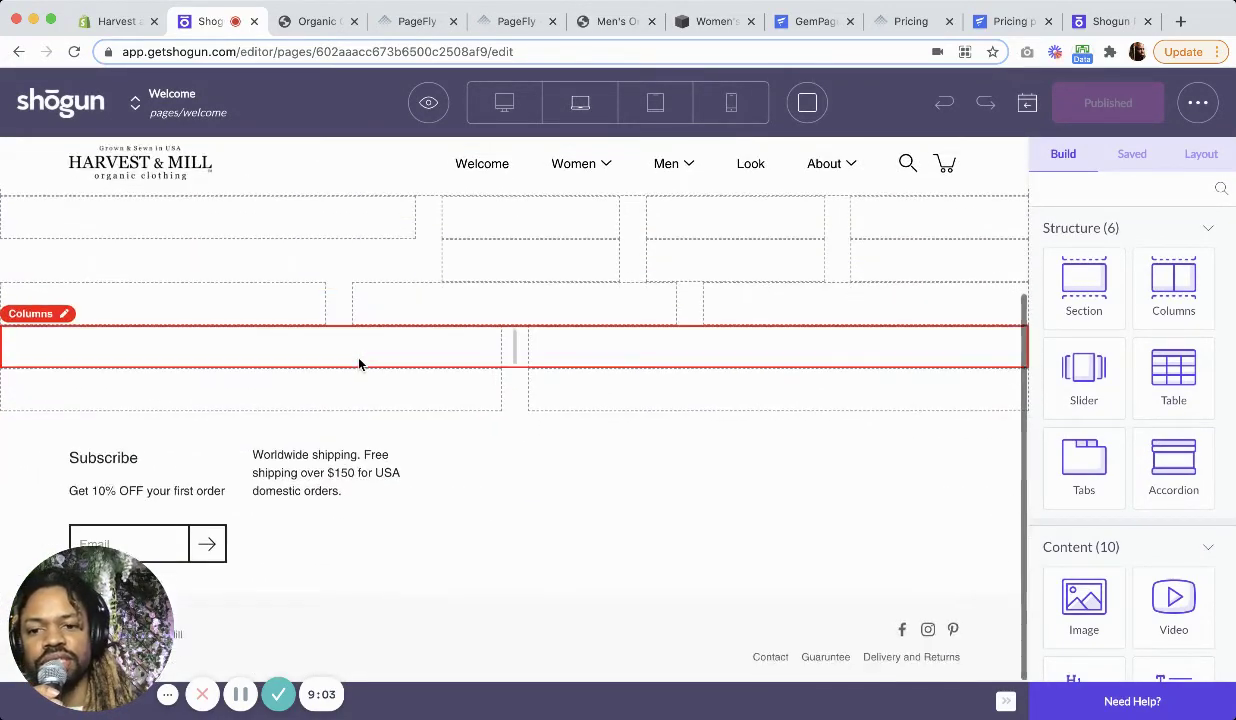
pyautogui.scroll(4, 360, 362)
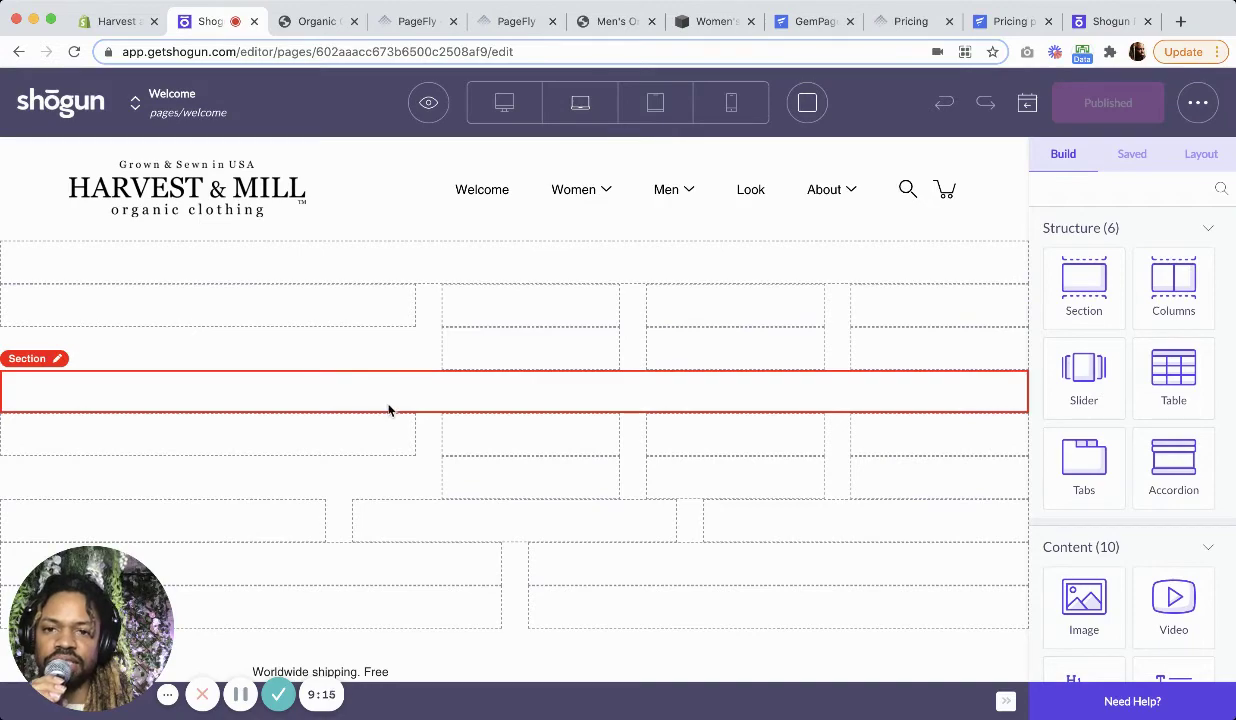
pyautogui.scroll(-2, 389, 409)
pyautogui.scroll(-3, 450, 400)
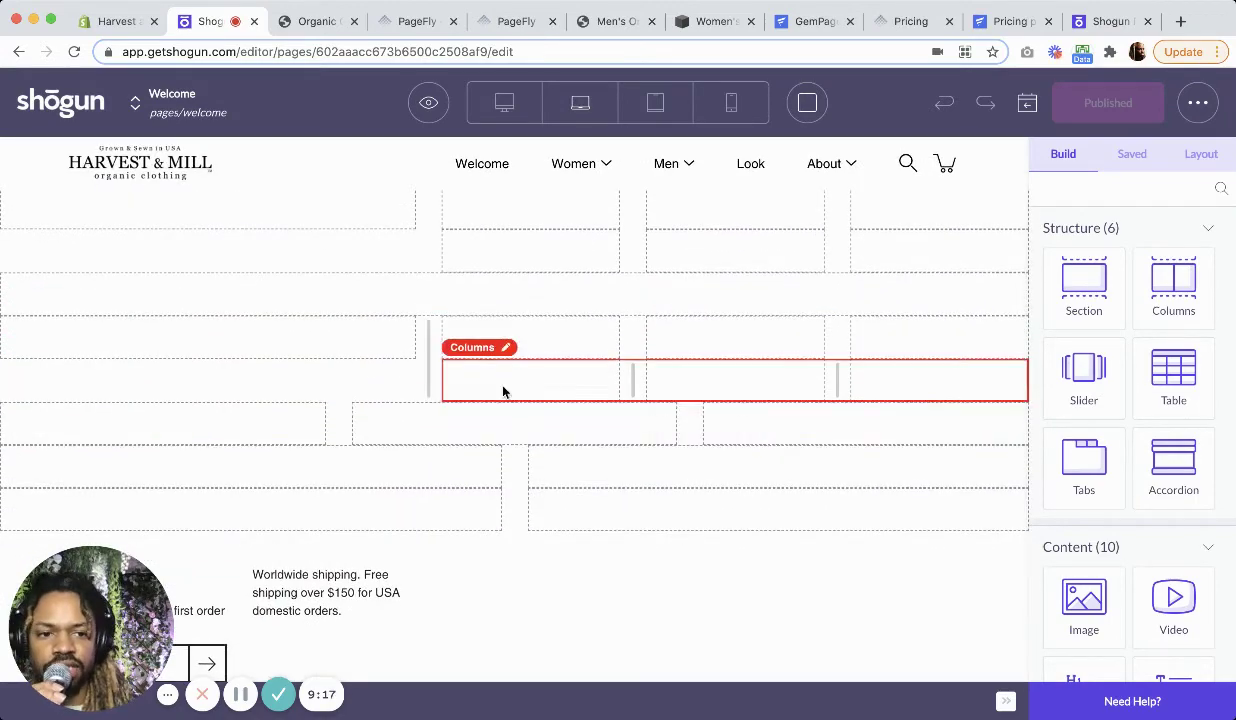
pyautogui.scroll(5, 400, 389)
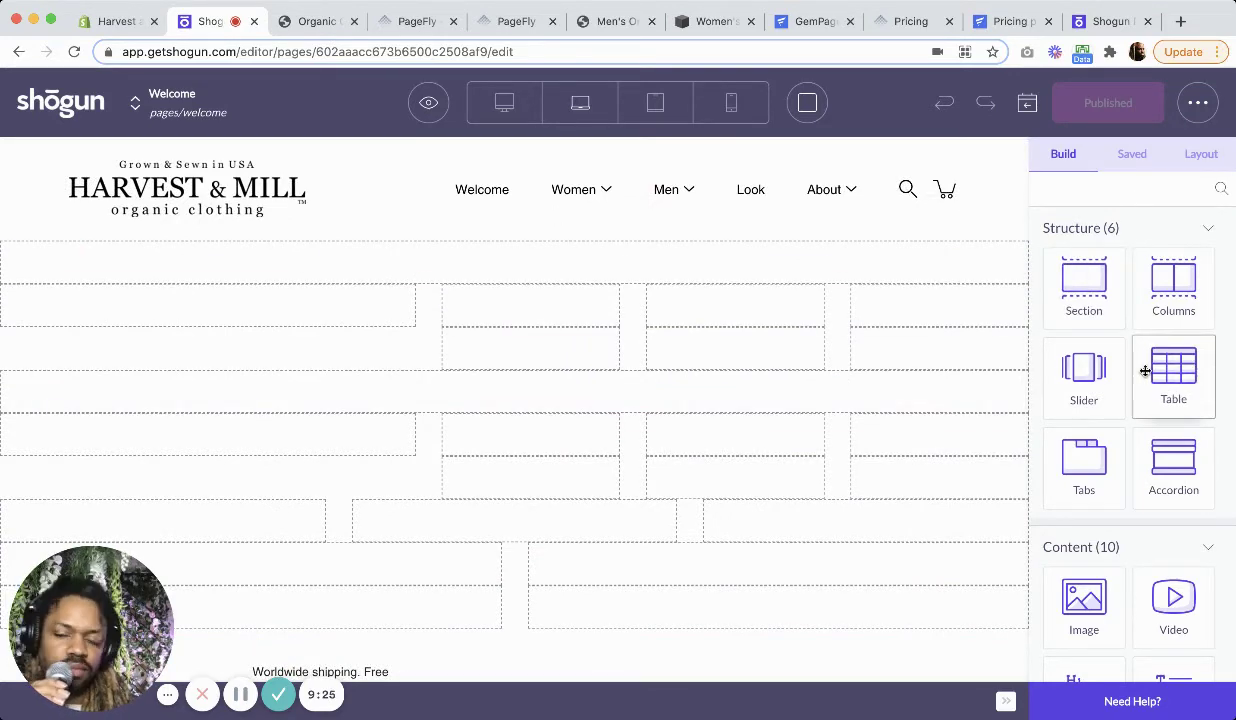
# Add an Image element to the third column of the Welcome page's first three-column row
pyautogui.scroll(-3, 1145, 371)
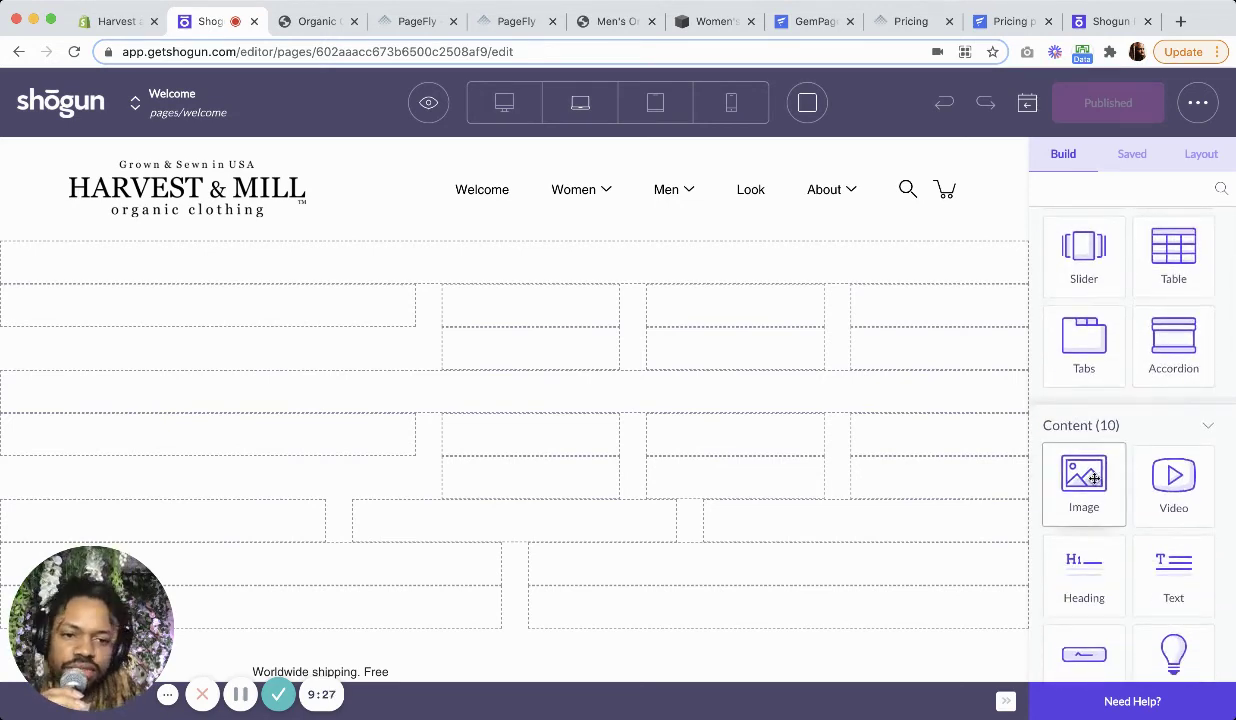
pyautogui.moveTo(1035, 463); pyautogui.dragTo(933, 296)
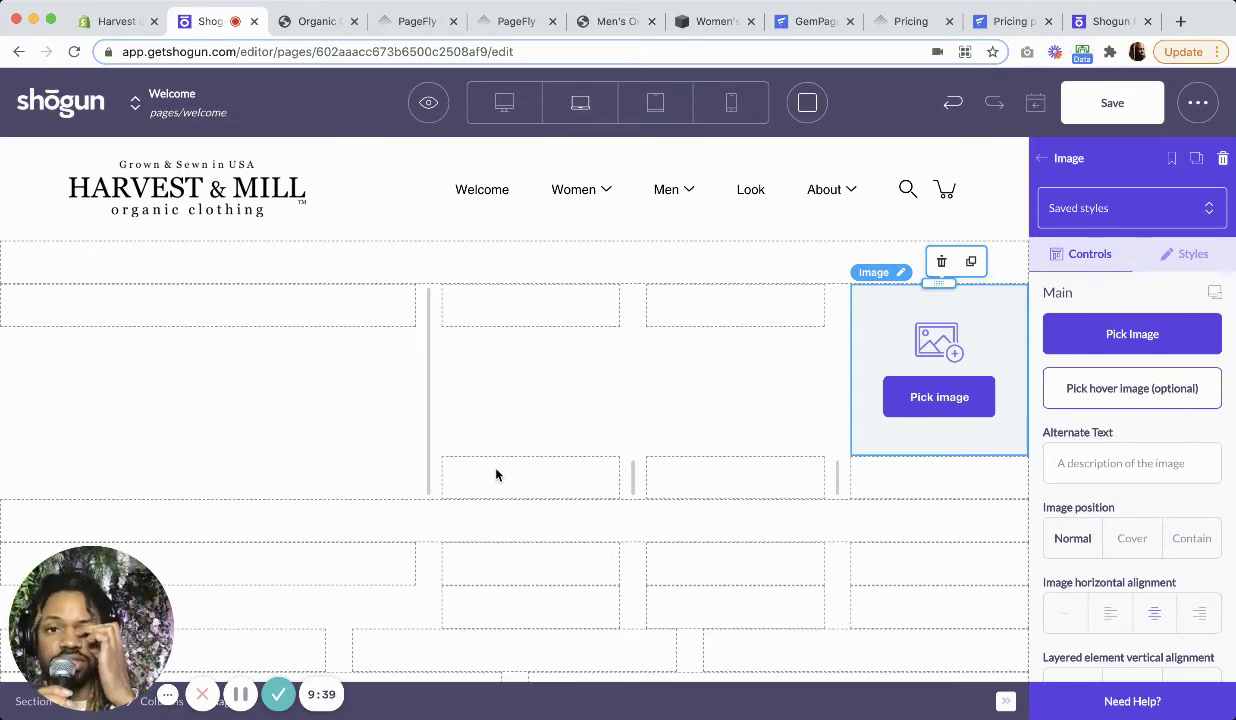
# Switch to the PageFly pricing page and view the overview of its plans
pyautogui.click(891, 26)
pyautogui.scroll(-2, 618, 341)
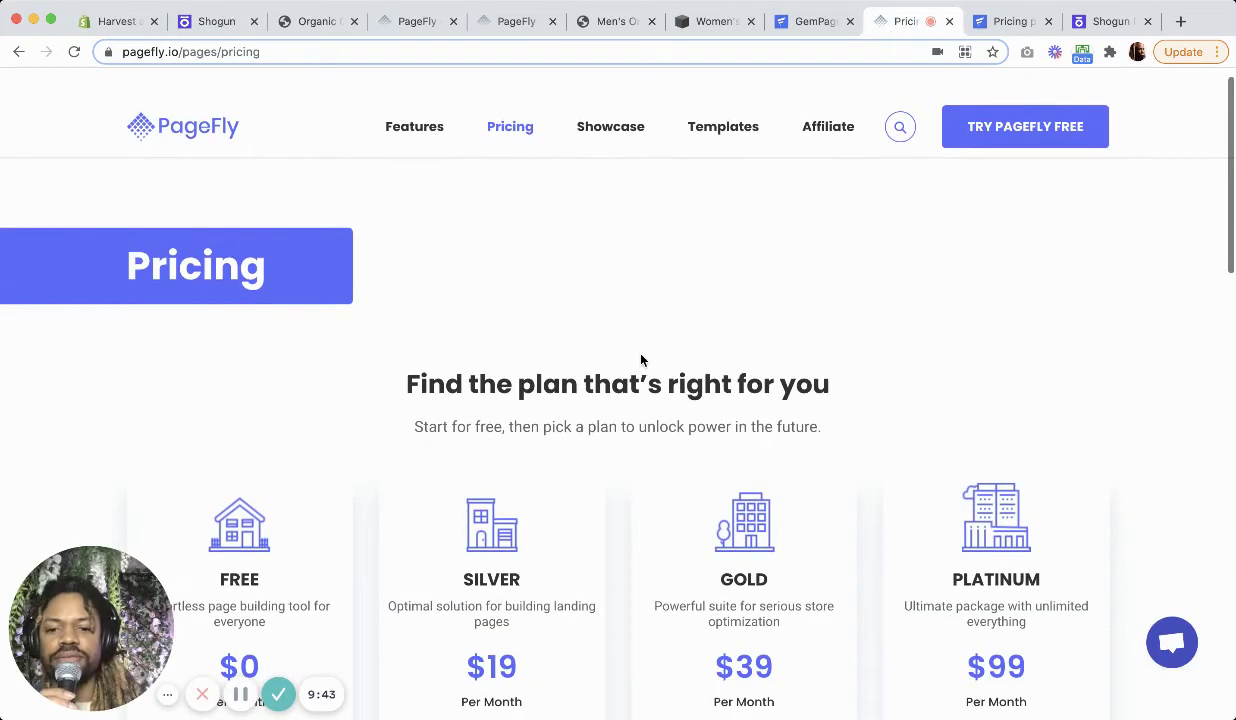
pyautogui.scroll(3, 640, 340)
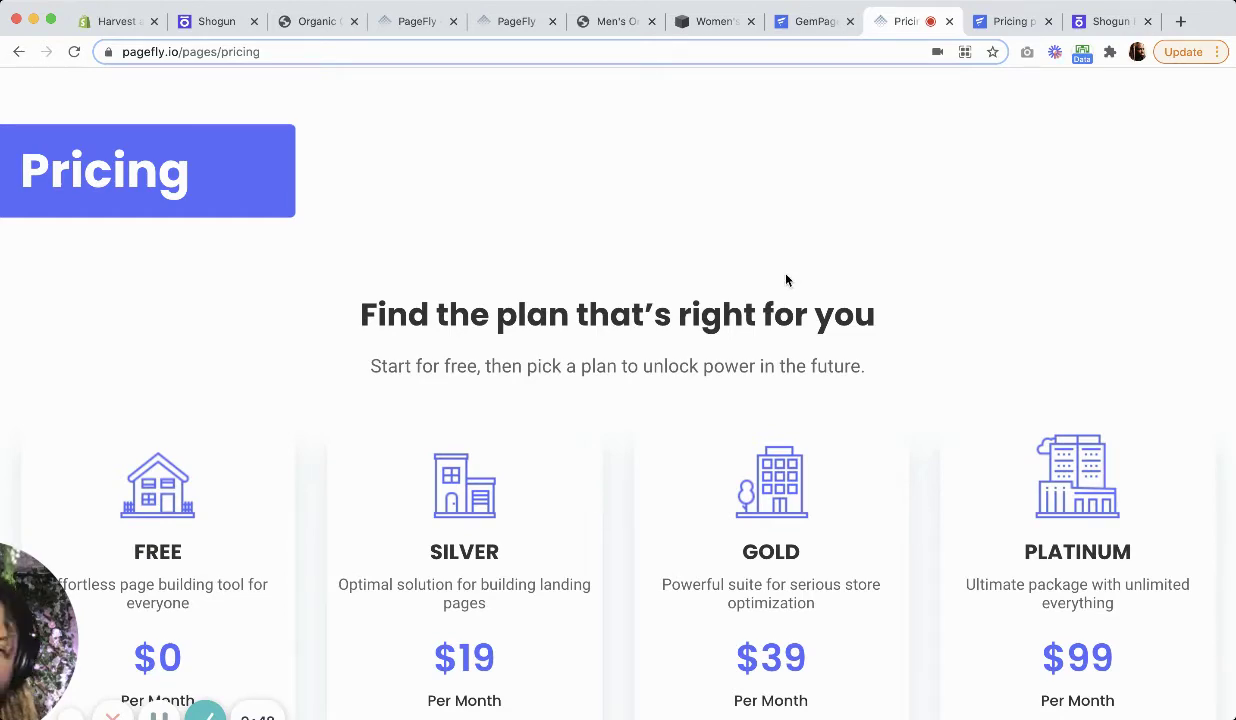
pyautogui.scroll(-2, 937, 158)
pyautogui.scroll(-2, 937, 158)
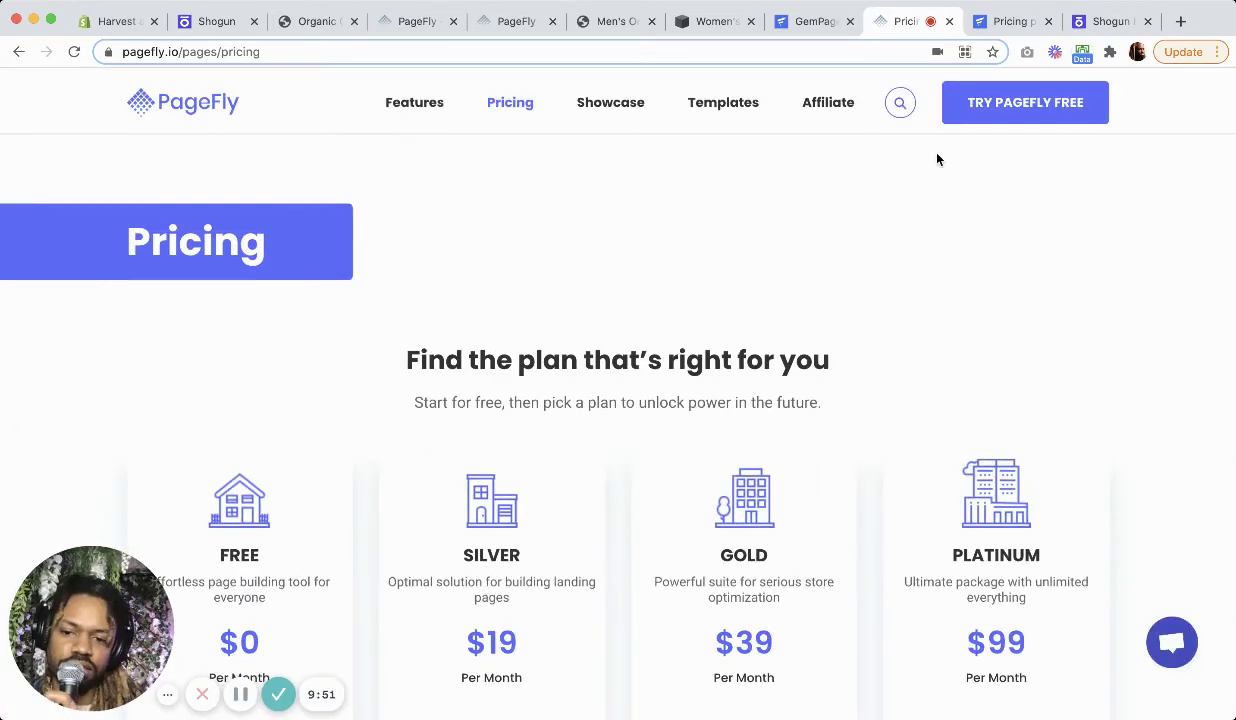
# Compare the monthly prices and included features of PageFly's Free, Silver, Gold and Platinum plans
pyautogui.scroll(-5, 738, 221)
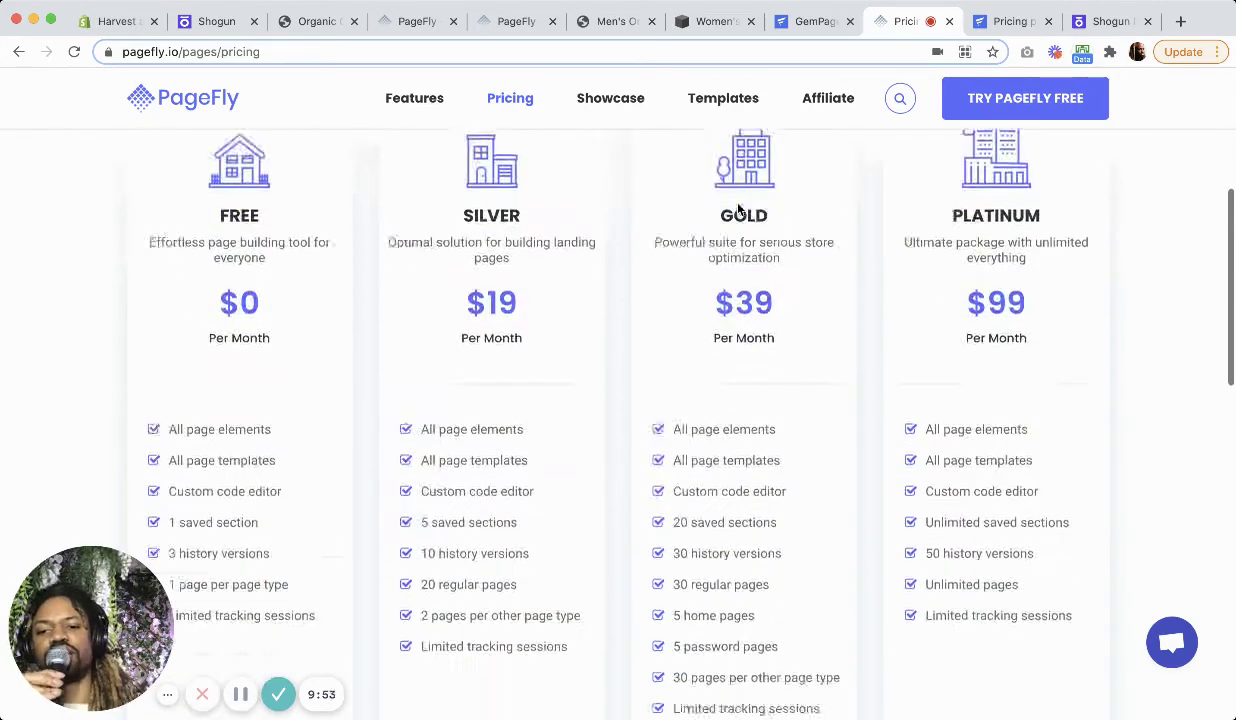
pyautogui.scroll(3, 491, 188)
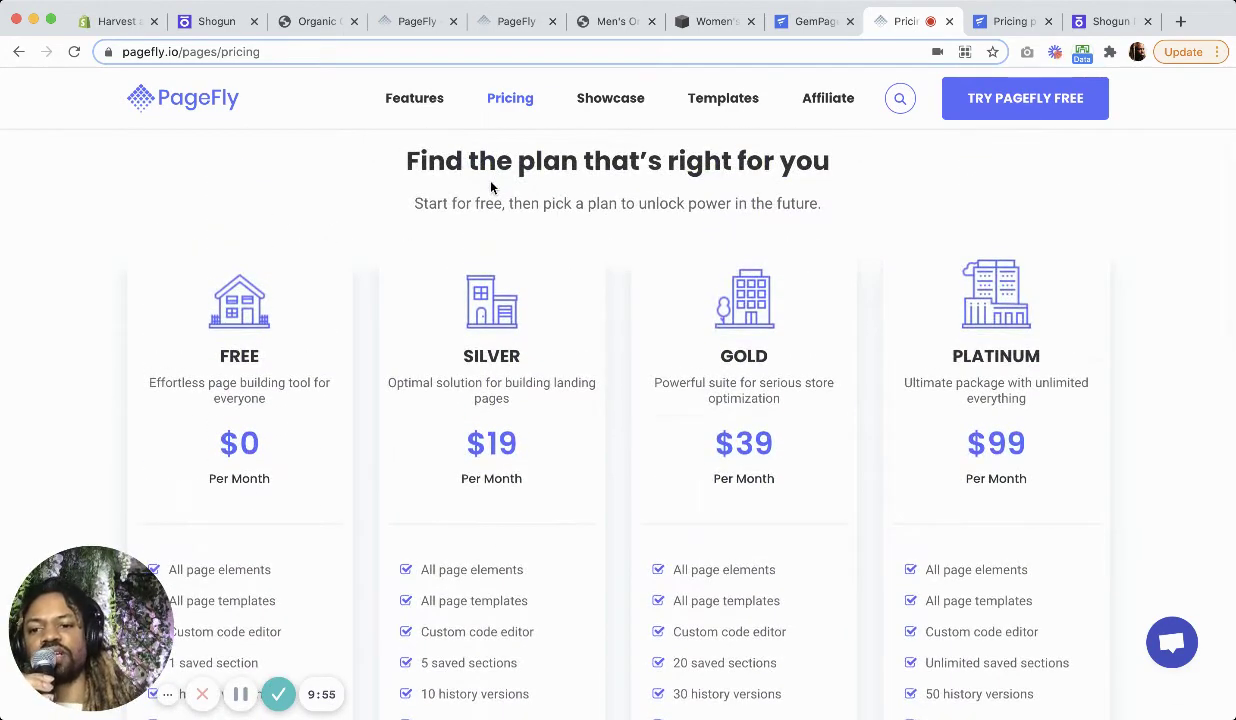
pyautogui.scroll(-2, 491, 188)
pyautogui.scroll(-1, 491, 188)
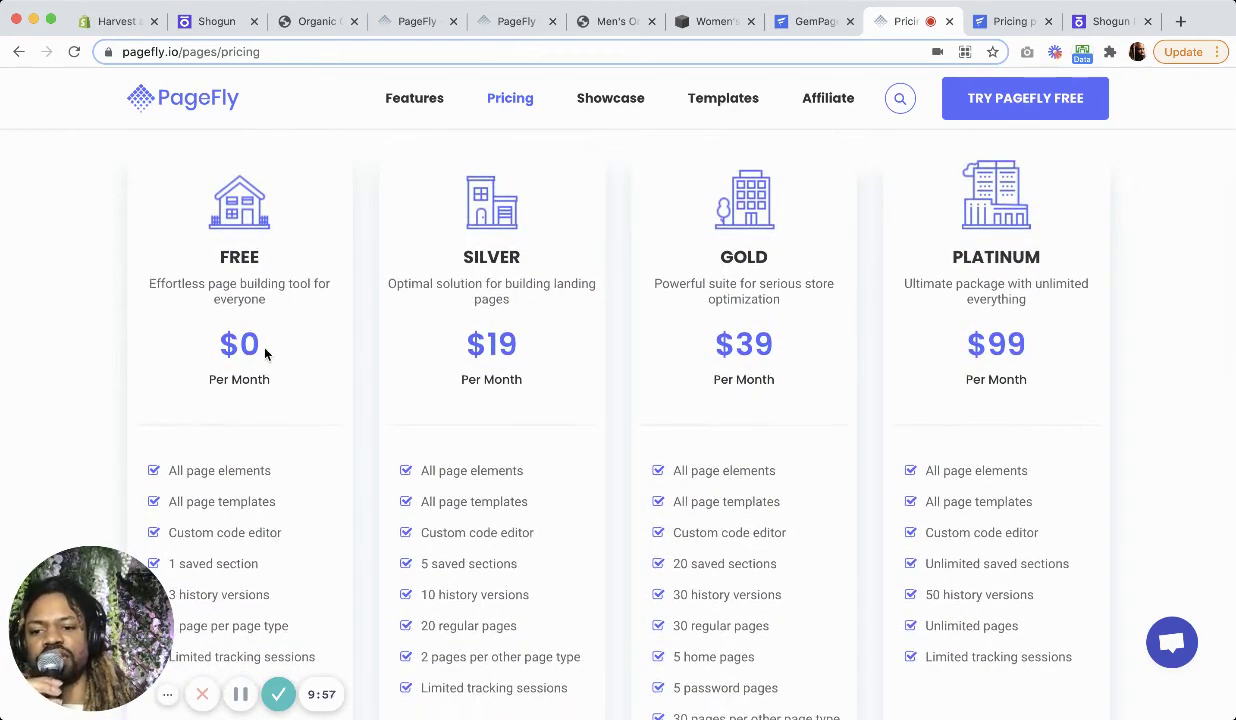
pyautogui.scroll(-2, 266, 351)
pyautogui.scroll(-1, 266, 400)
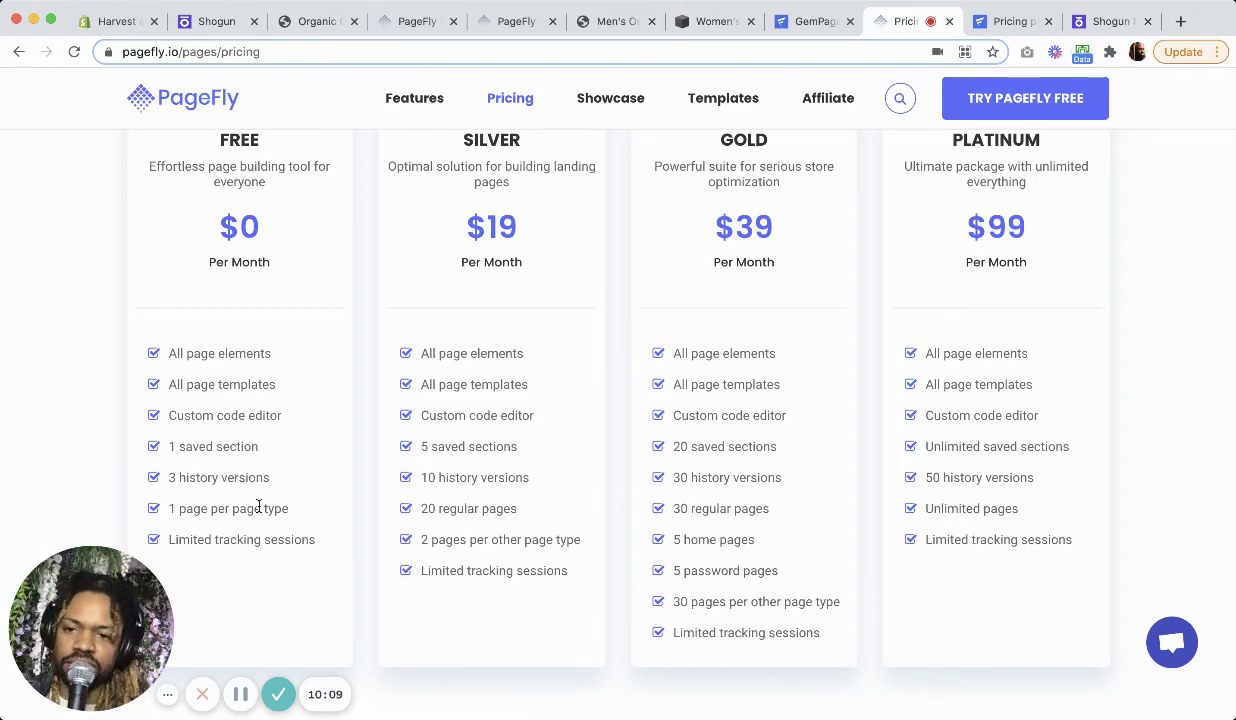
pyautogui.scroll(2, 236, 368)
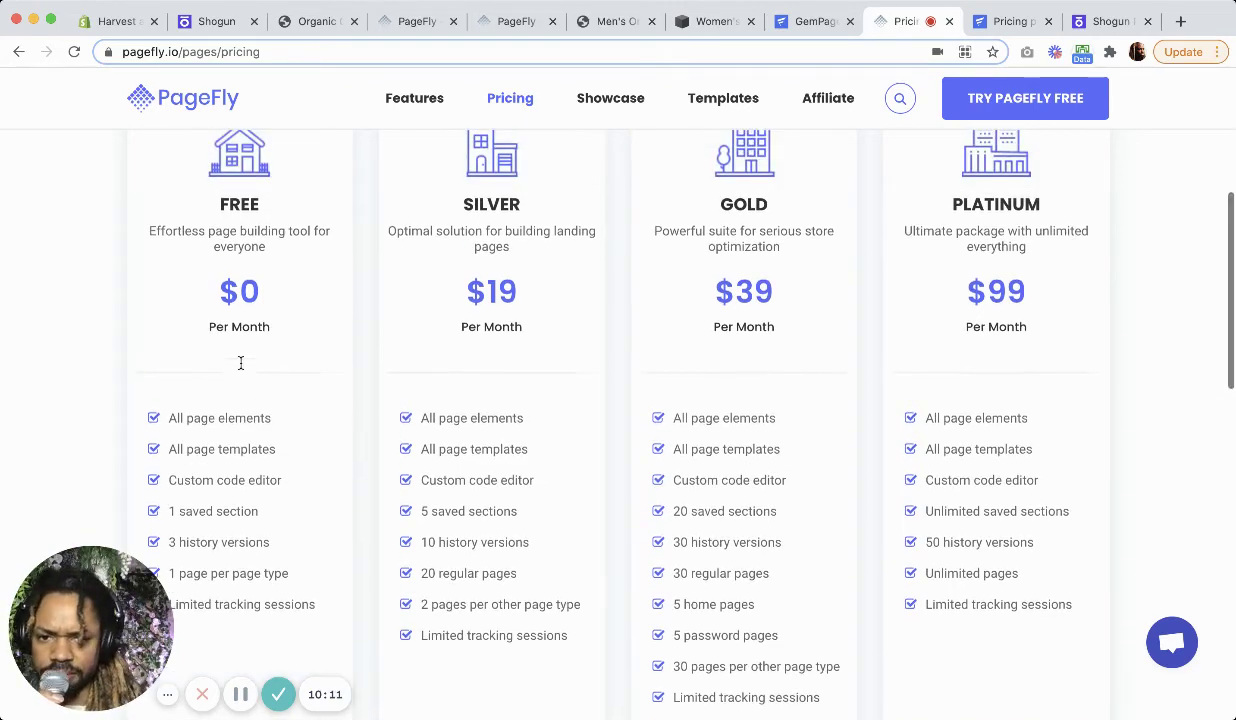
pyautogui.scroll(2, 491, 330)
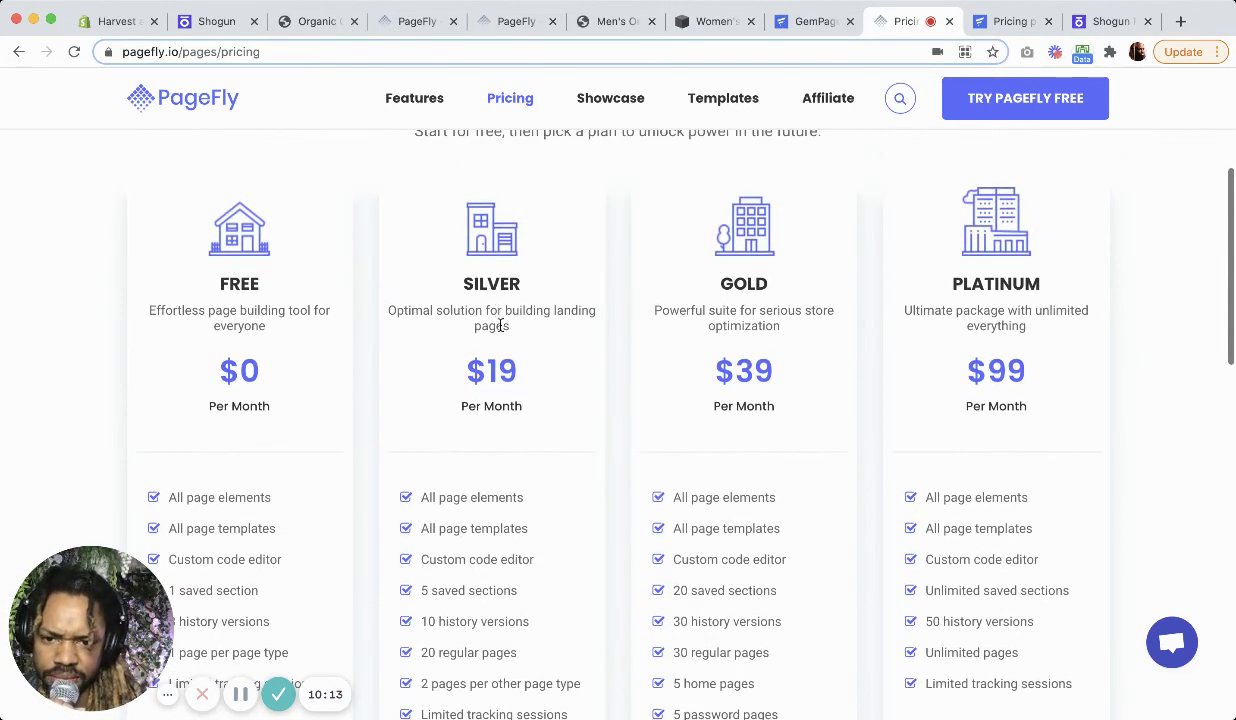
pyautogui.scroll(-1, 505, 360)
pyautogui.scroll(-1, 505, 360)
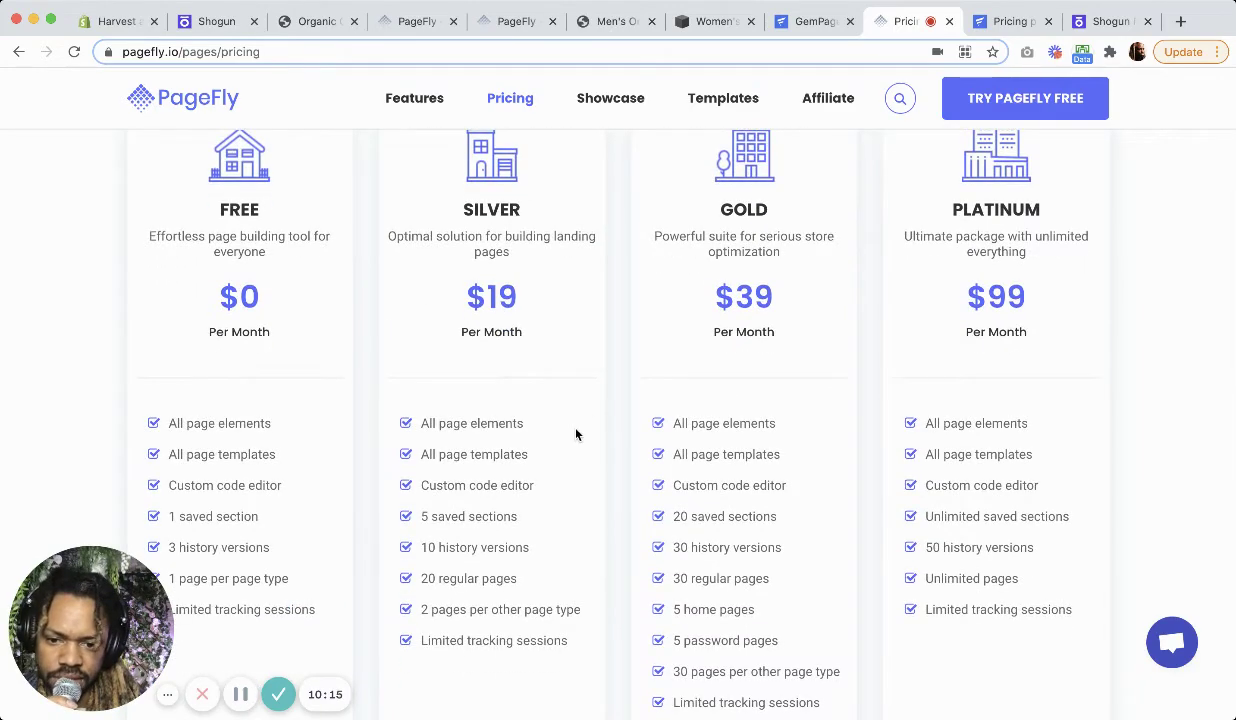
# Compare the GemPages plan prices with PageFly's, switching between the two pricing pages and returning to the PageFly plans
pyautogui.scroll(-3, 576, 434)
pyautogui.click(996, 22)
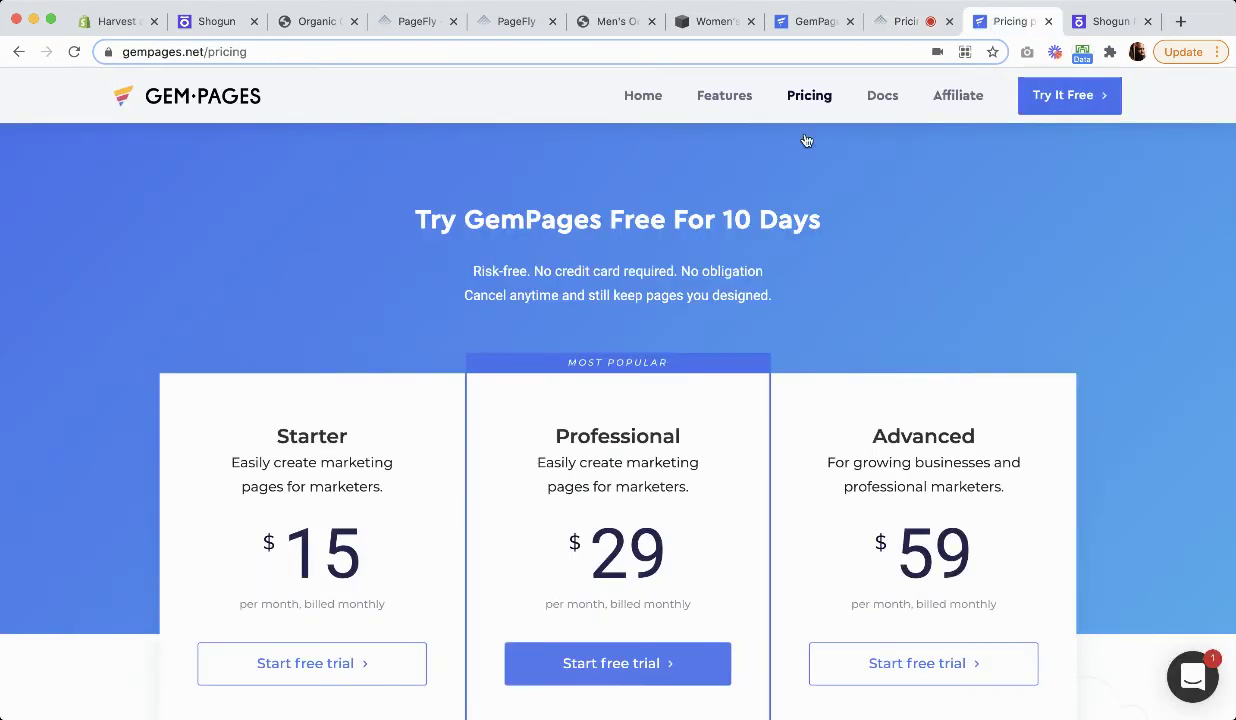
pyautogui.scroll(-4, 552, 361)
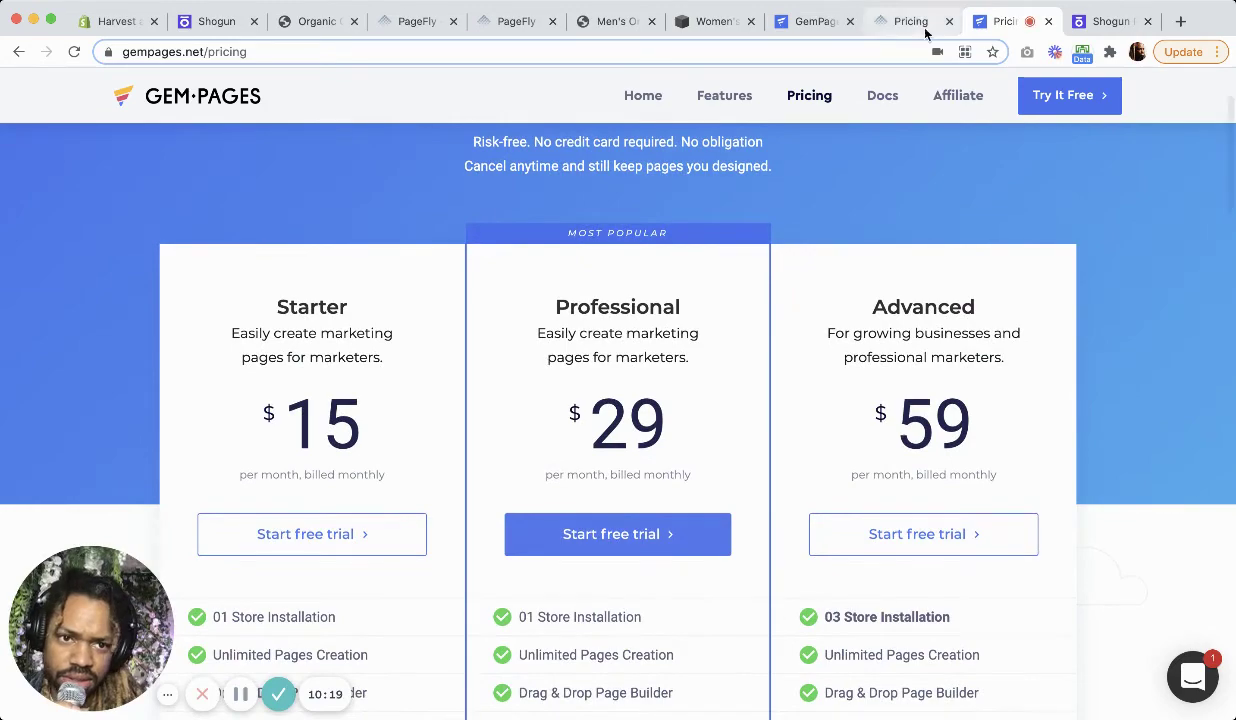
pyautogui.click(920, 28)
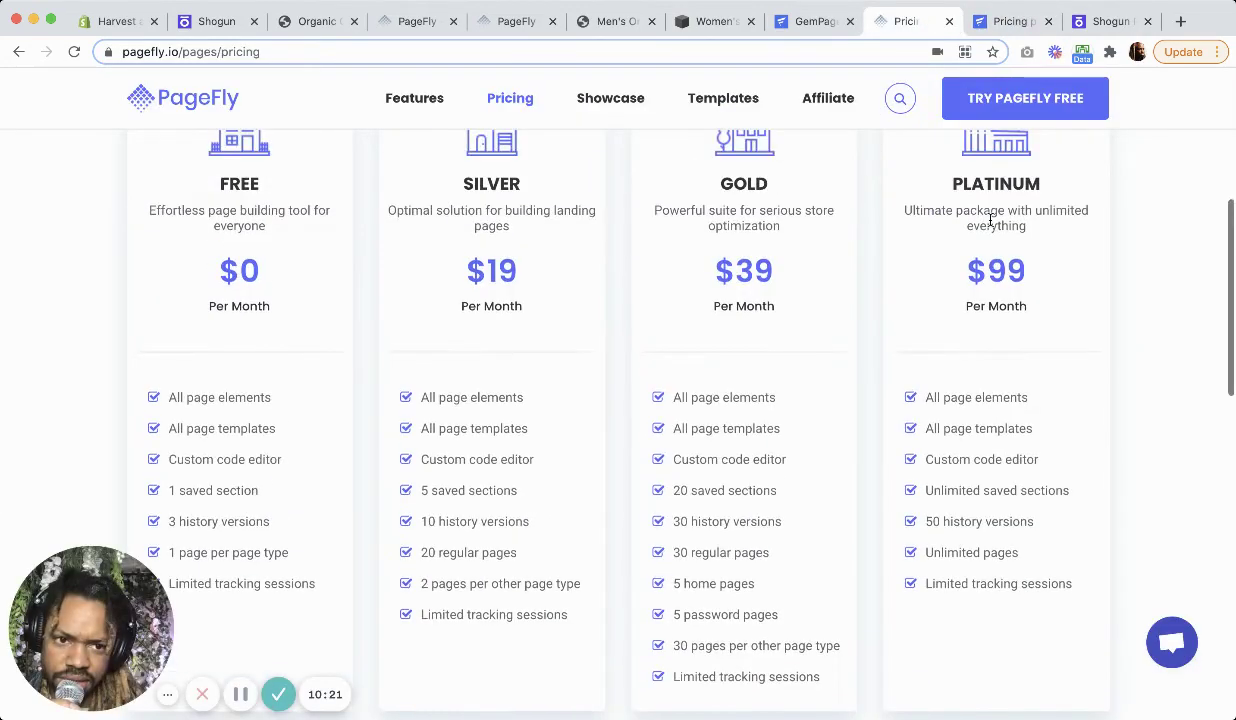
pyautogui.scroll(1, 990, 220)
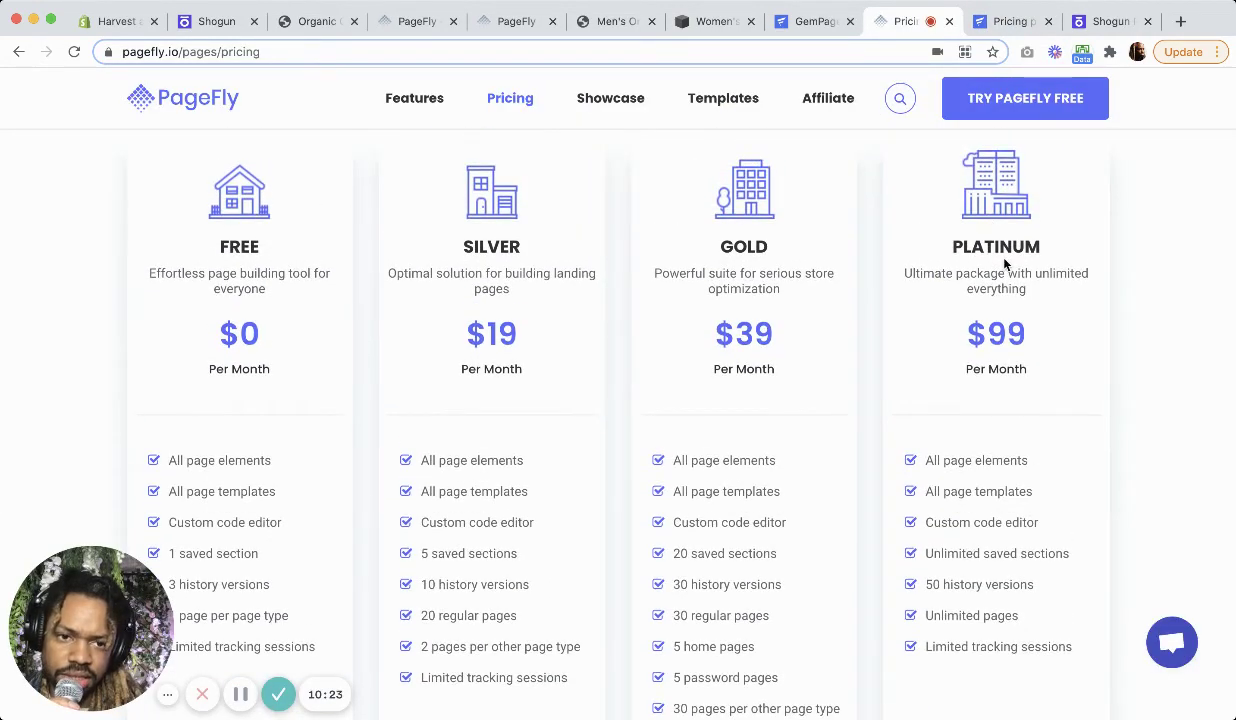
# Switch to the GemPages pricing page and review the prices and features of the Starter, Professional and Advanced plans
pyautogui.click(1007, 20)
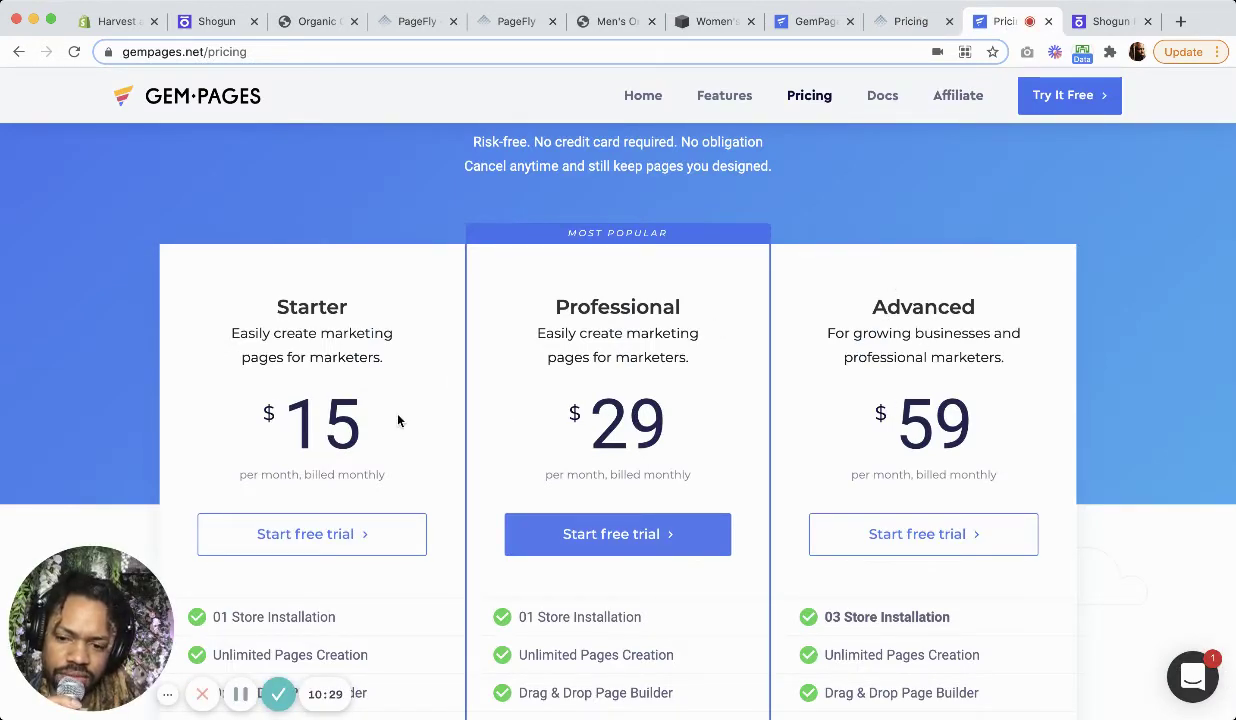
pyautogui.scroll(-2, 400, 419)
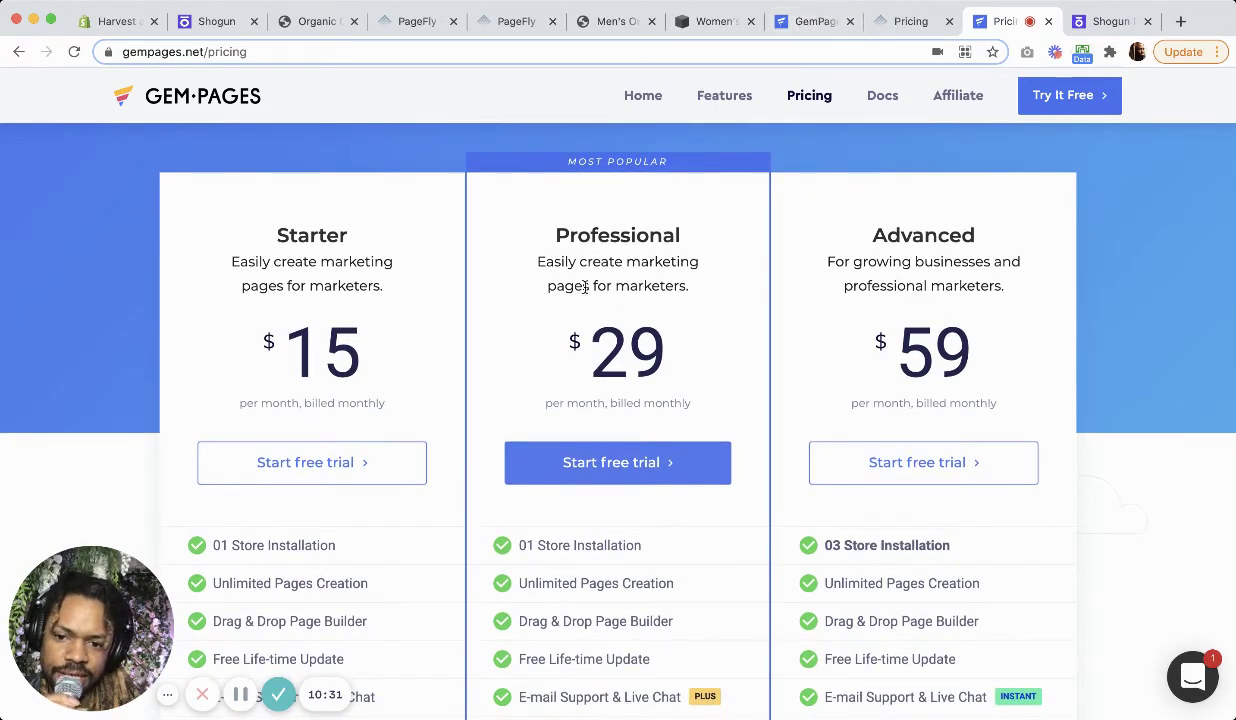
pyautogui.scroll(-5, 585, 287)
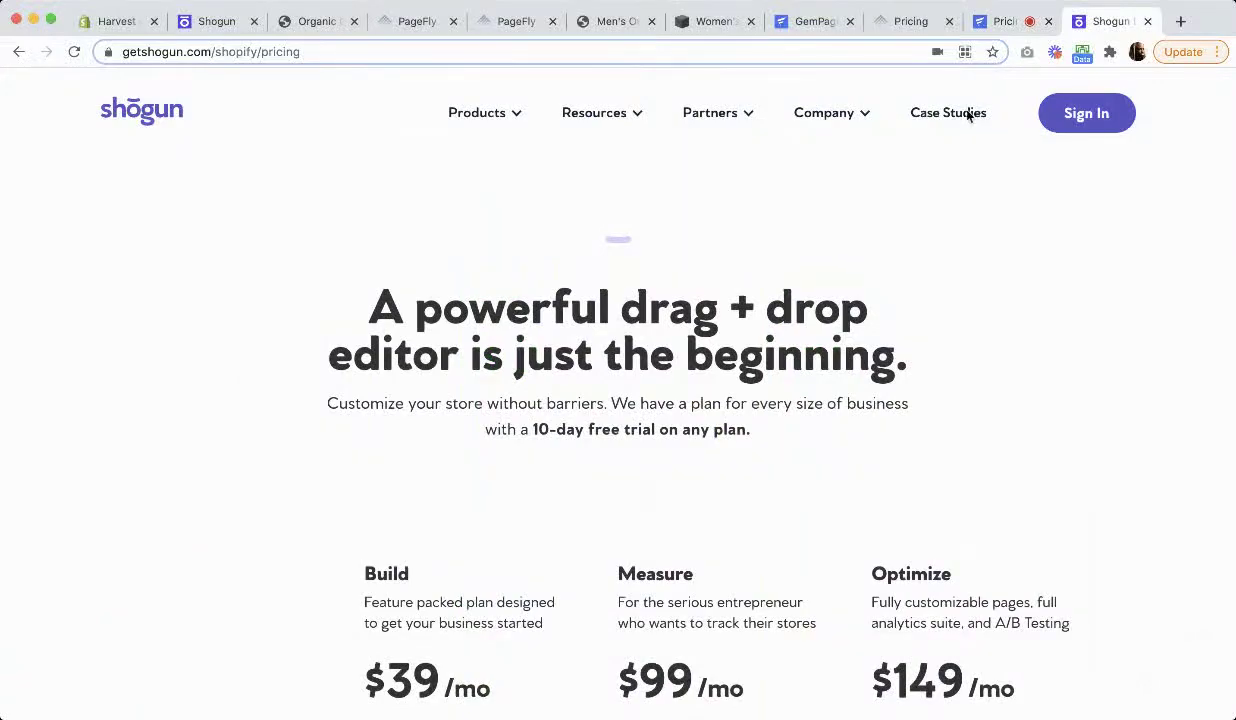
# Switch to the Shogun pricing page and review the monthly prices of the Build, Measure and Optimize plans
pyautogui.scroll(-4, 786, 303)
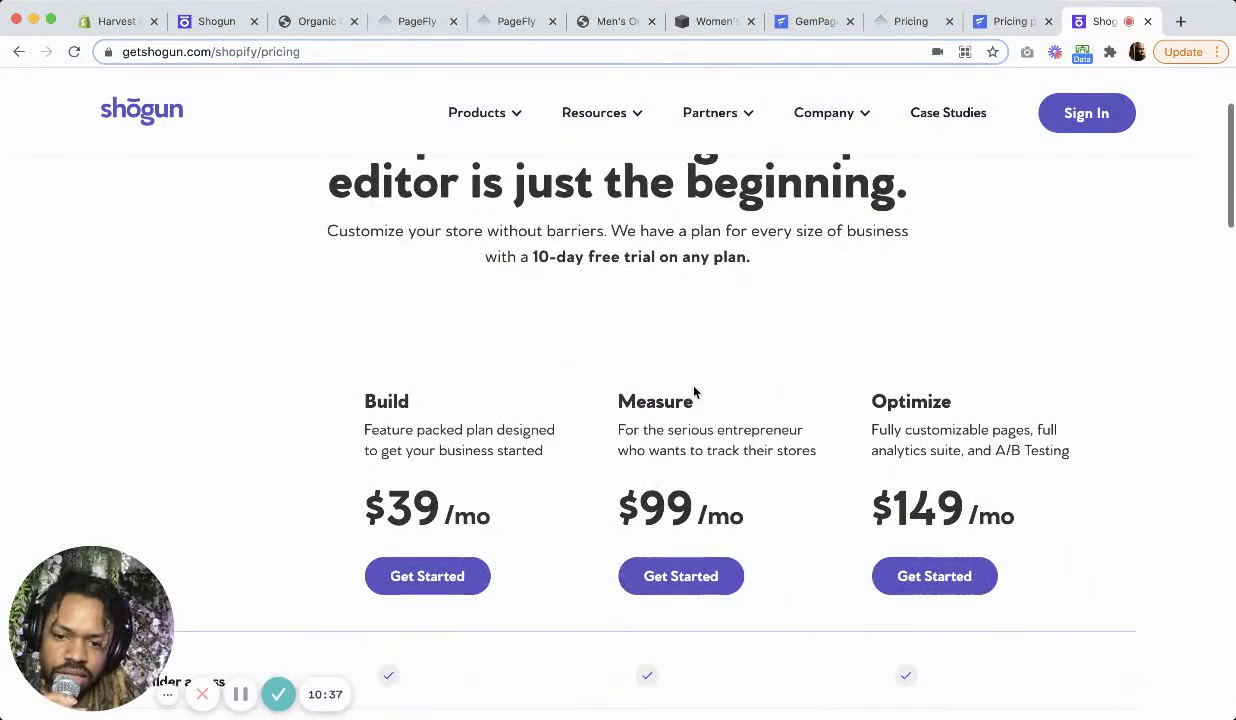
pyautogui.scroll(-5, 695, 392)
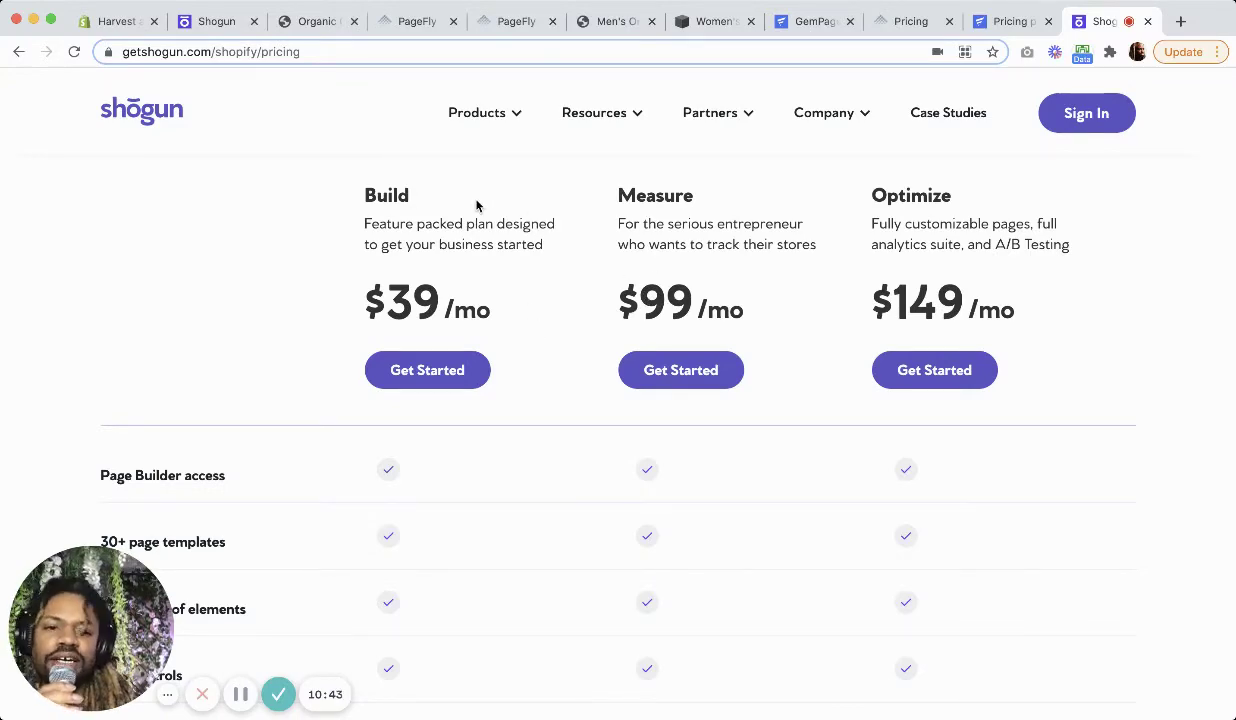
pyautogui.scroll(-2, 728, 259)
pyautogui.scroll(3, 712, 279)
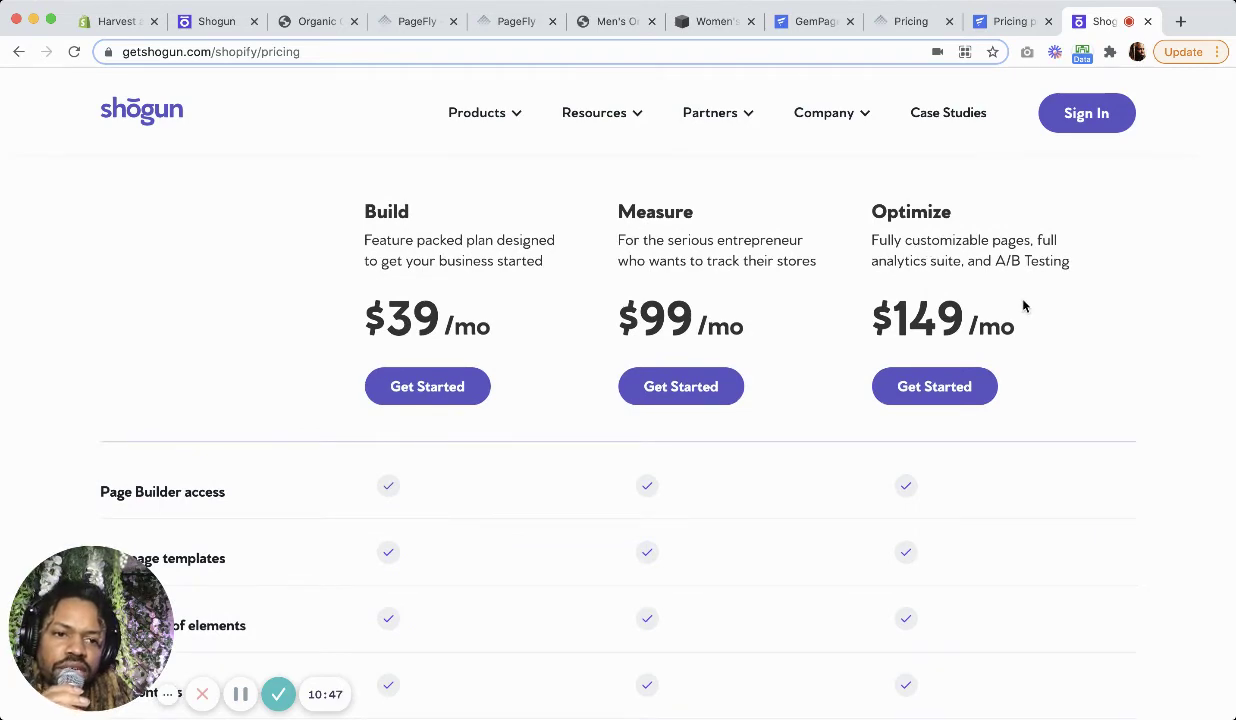
# Examine Shogun's plan feature table, including the staff account and unique page limits, analytics suite, A/B testing and support rows
pyautogui.scroll(-2, 1023, 305)
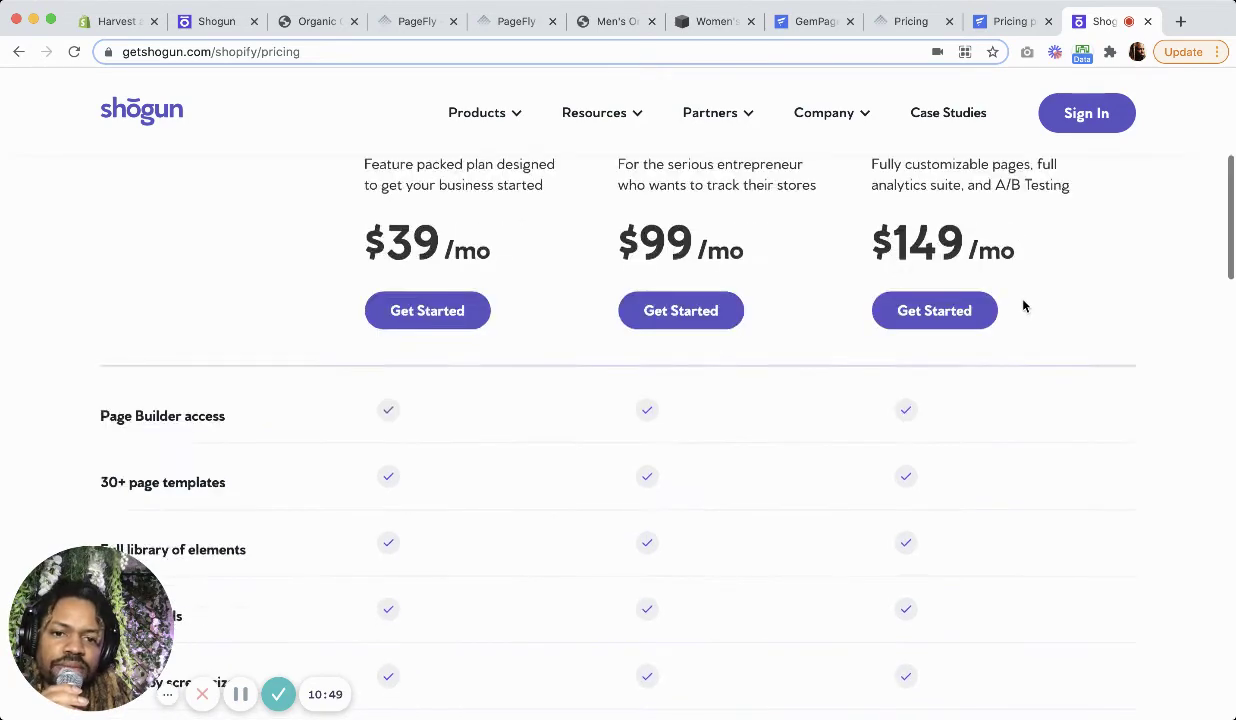
pyautogui.scroll(-7, 1023, 305)
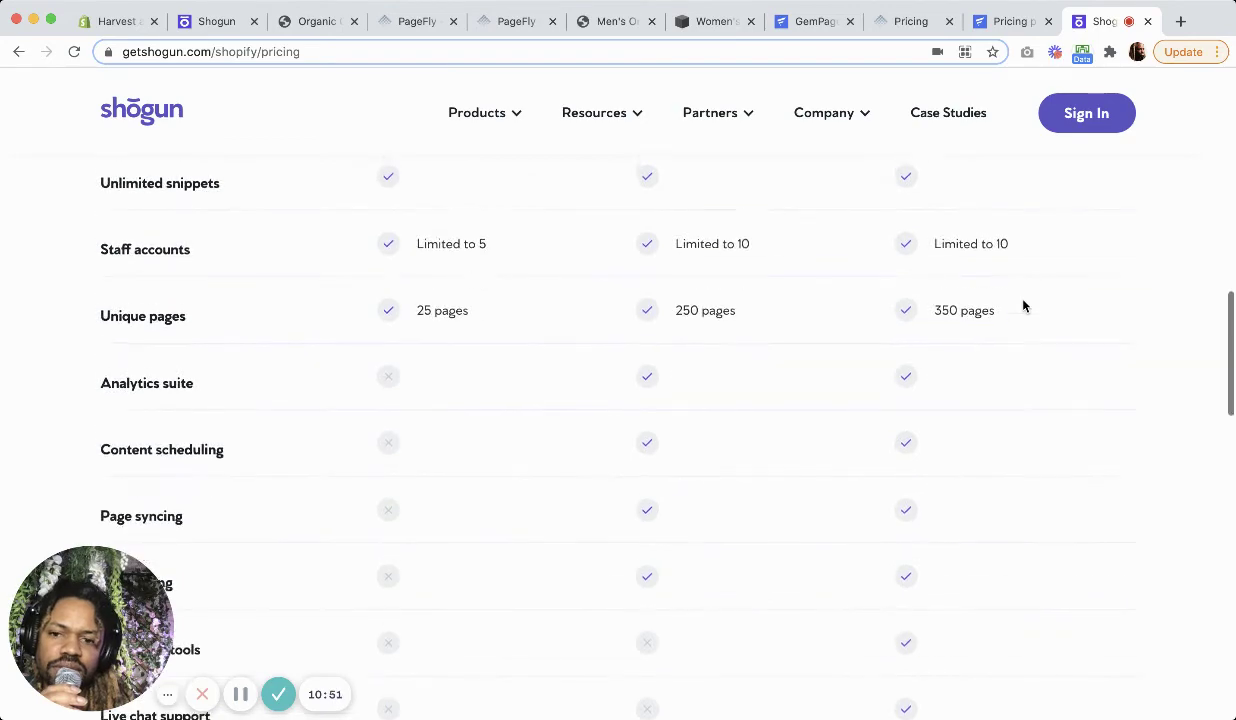
pyautogui.scroll(-4, 1023, 305)
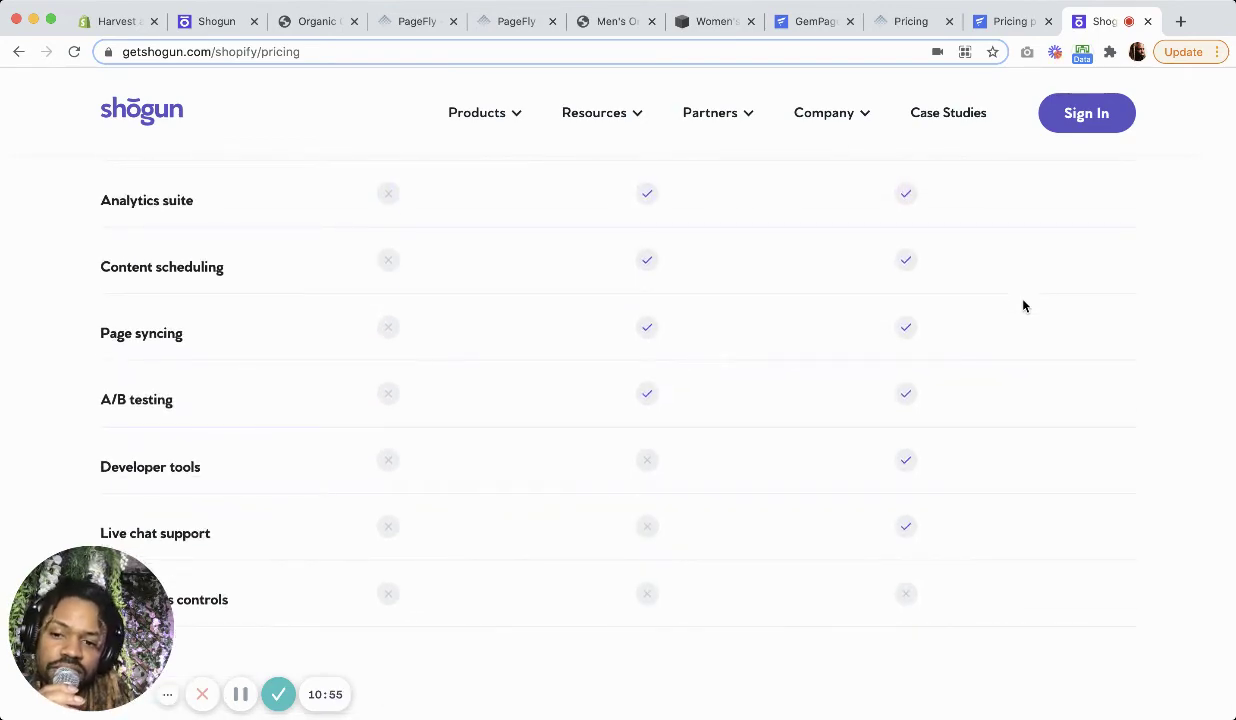
pyautogui.scroll(1, 1023, 305)
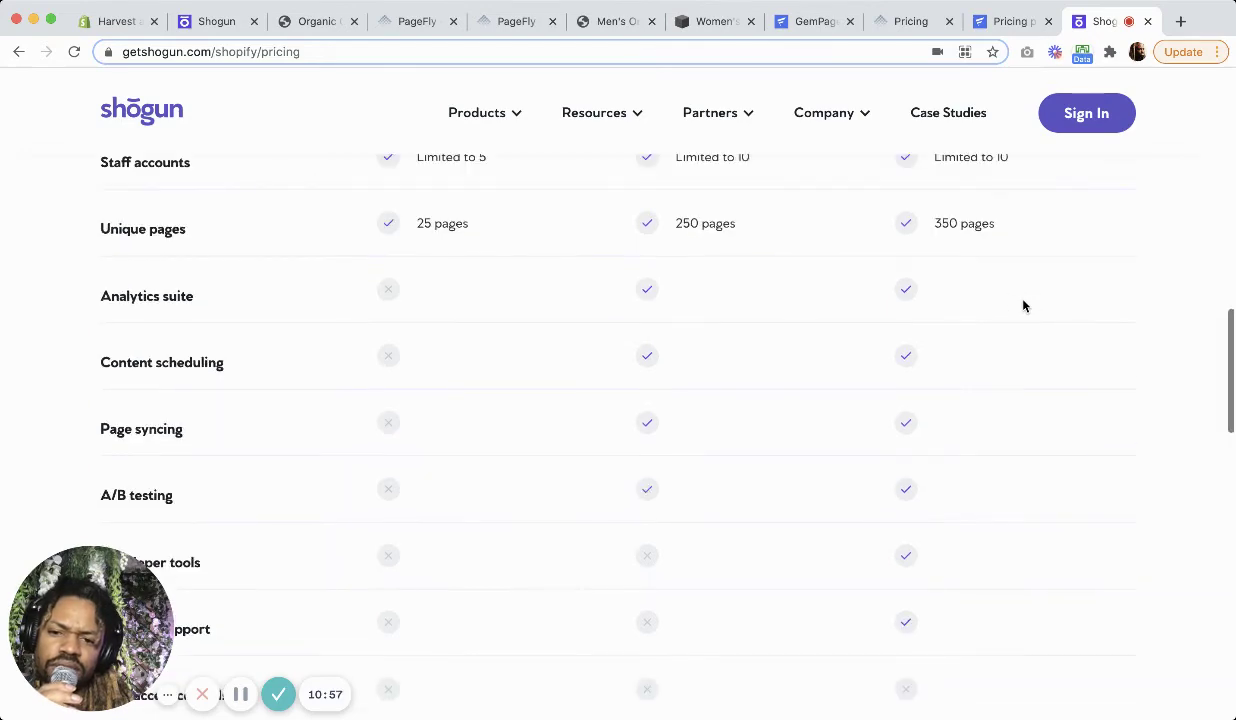
pyautogui.scroll(1, 1023, 305)
pyautogui.scroll(1, 1023, 305)
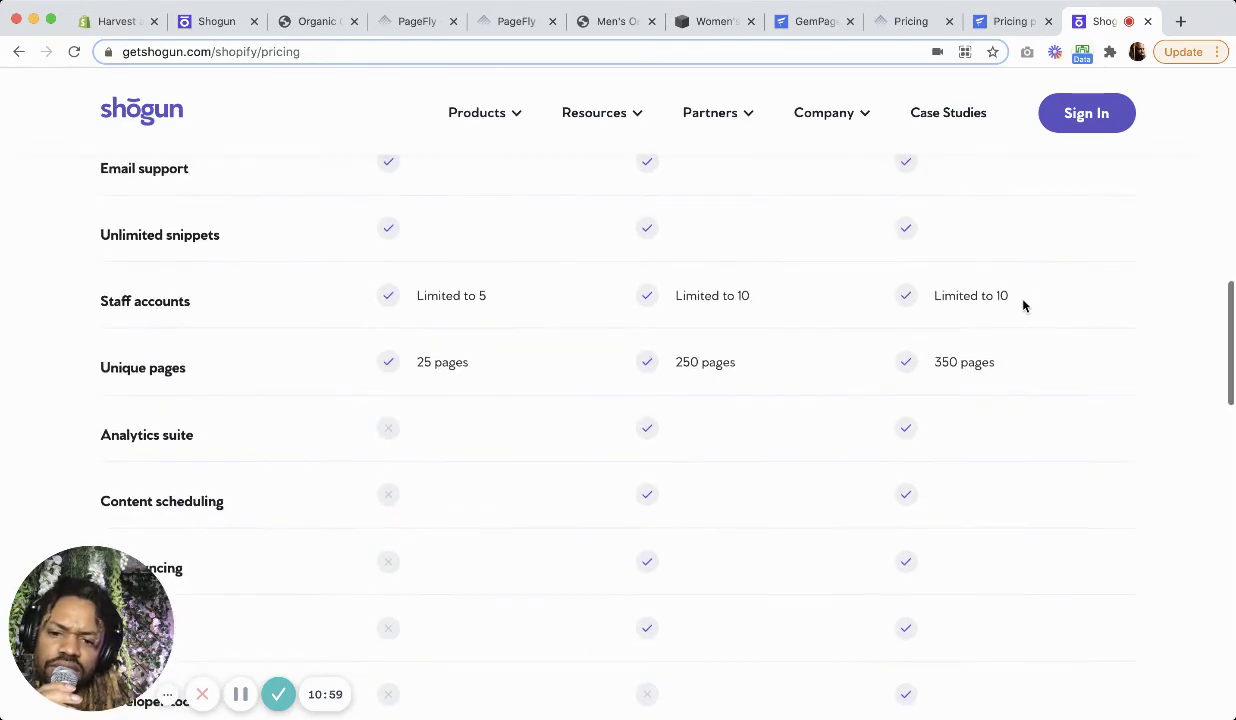
pyautogui.scroll(1, 1023, 305)
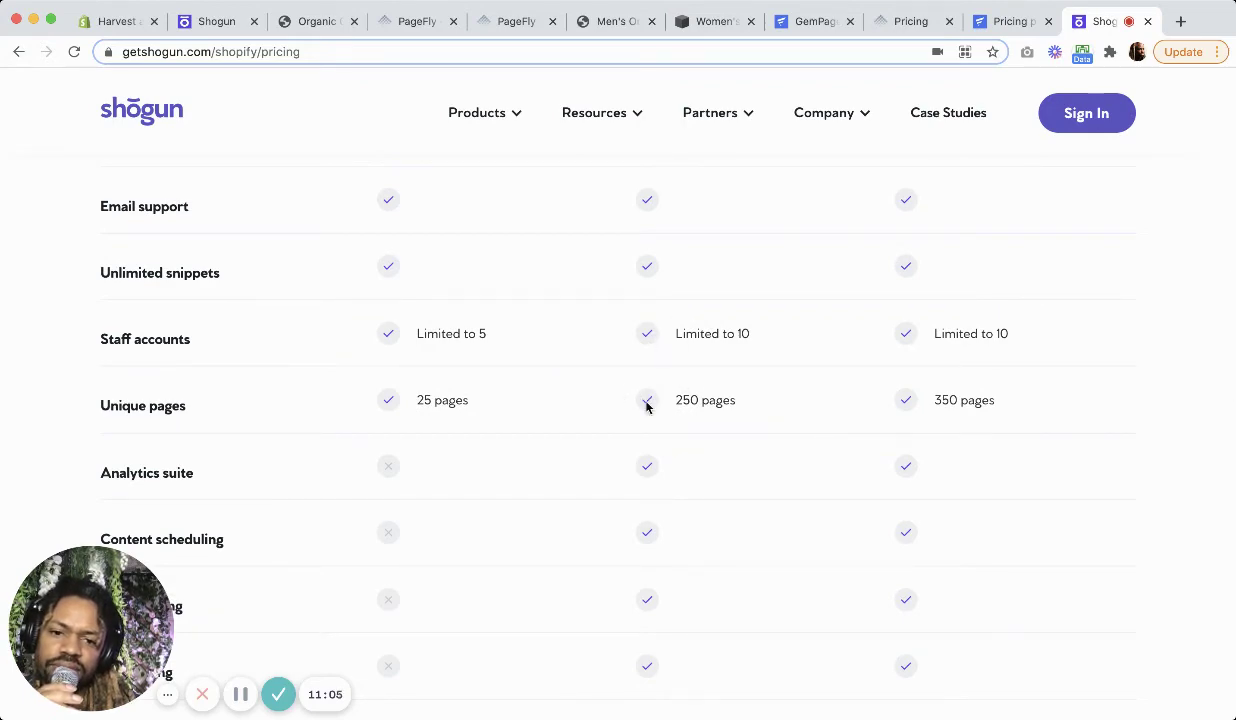
# Recheck the Shogun plan prices against the GemPages and PageFly pricing pages, ending on the PageFly plans
pyautogui.scroll(10, 646, 405)
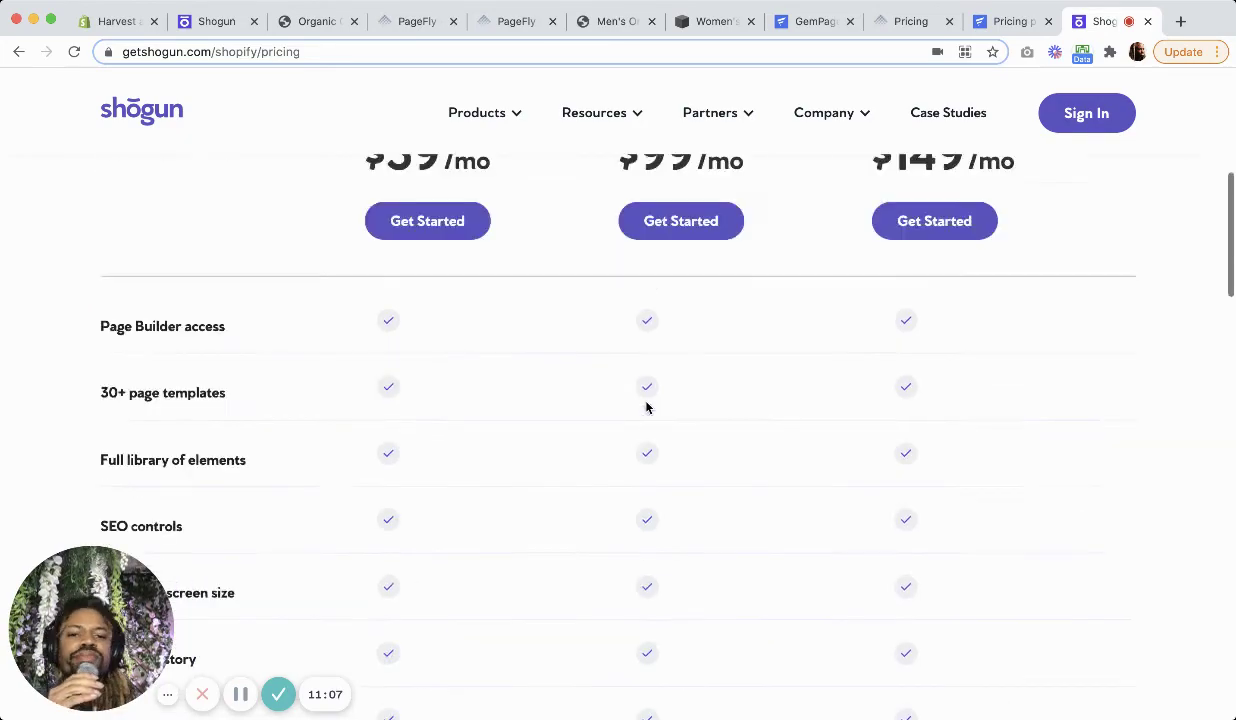
pyautogui.scroll(-4, 646, 408)
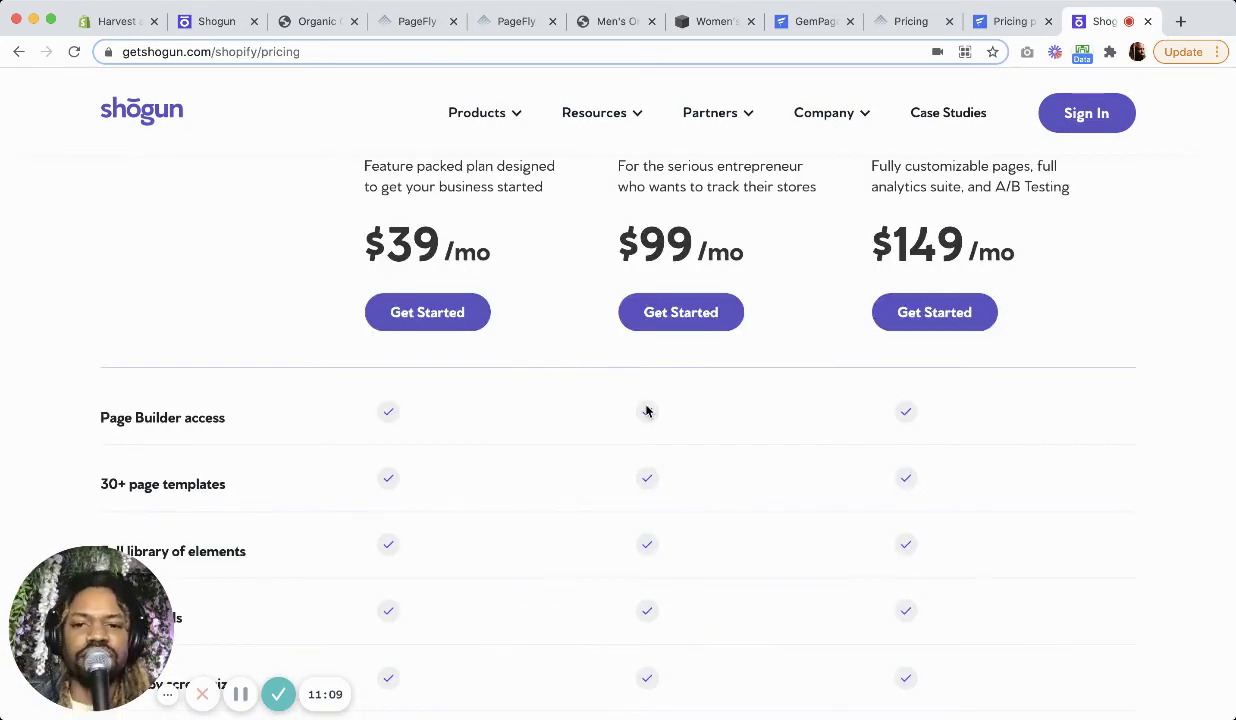
pyautogui.scroll(1, 646, 410)
pyautogui.scroll(2, 646, 410)
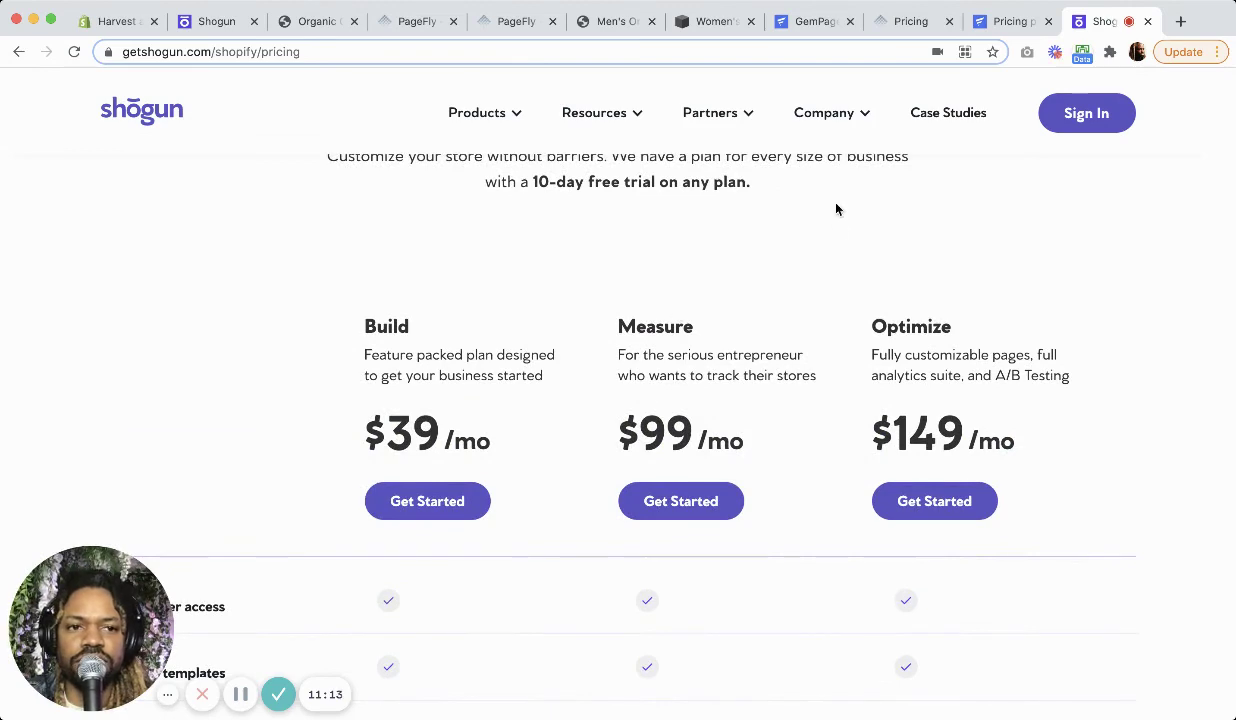
pyautogui.click(999, 21)
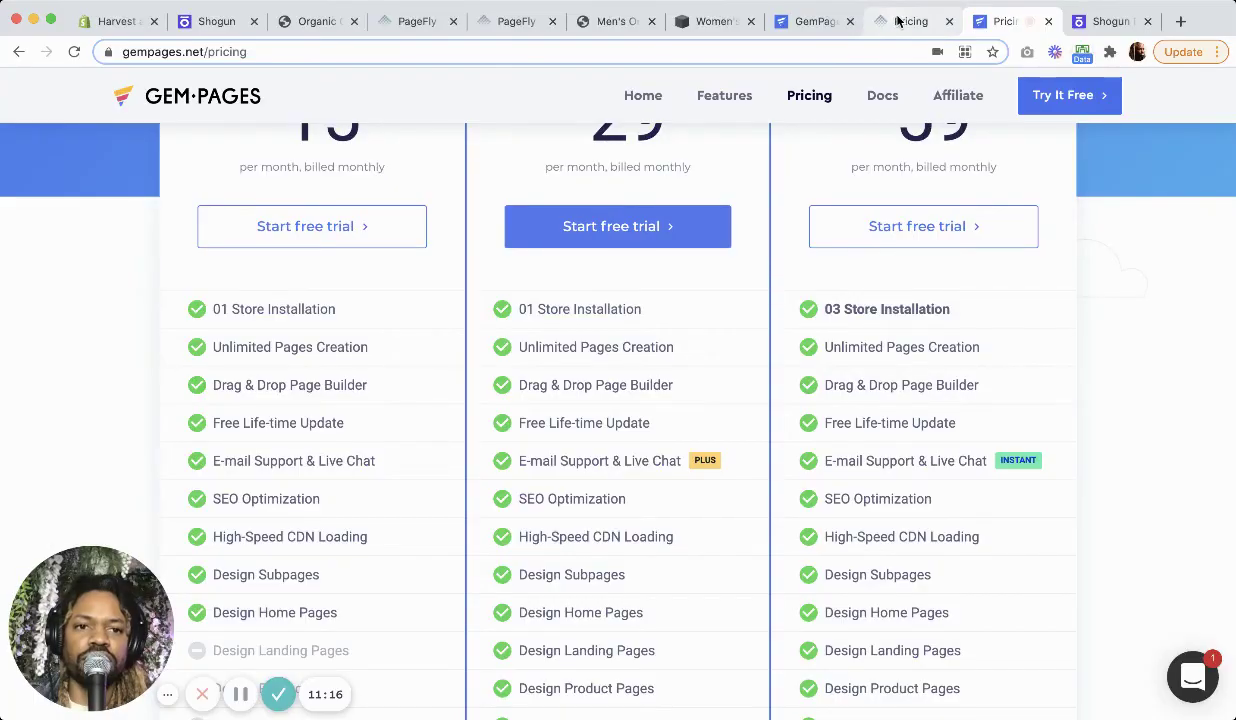
pyautogui.click(898, 21)
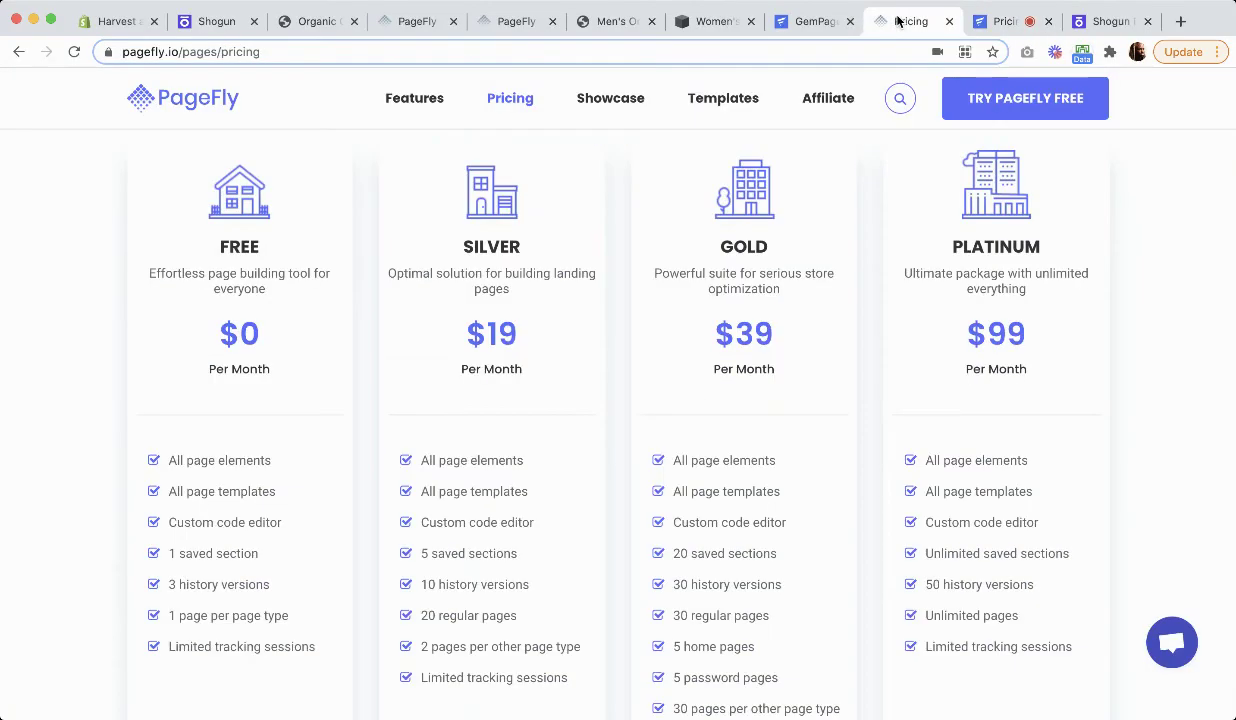